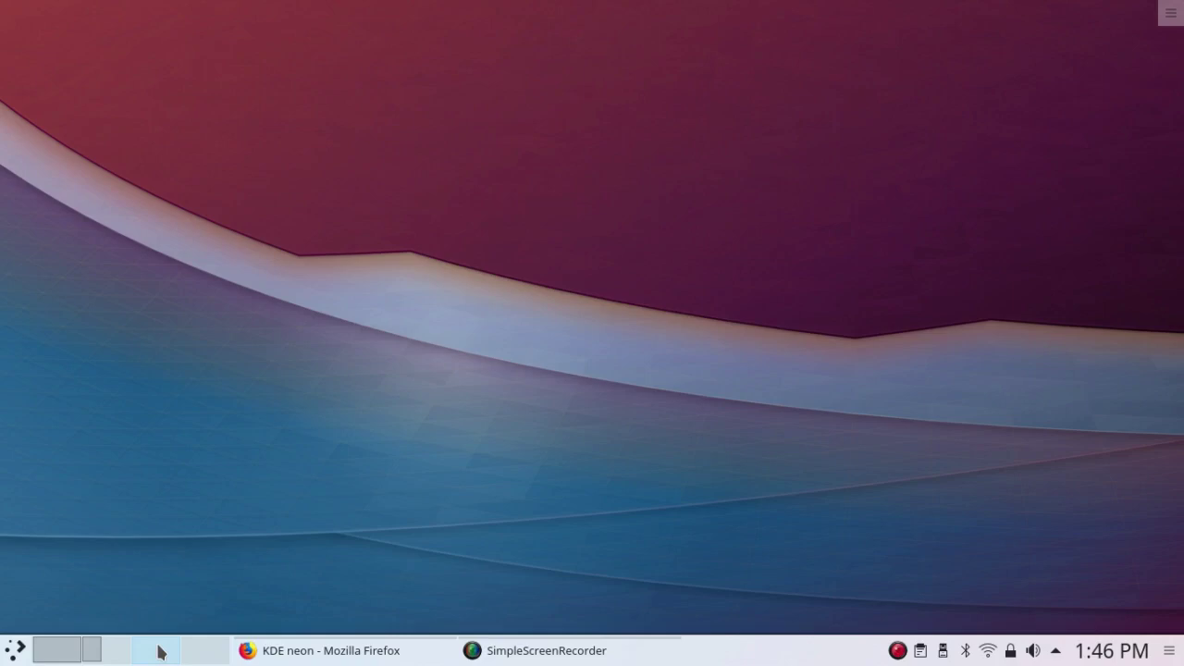
Bring Firefox forward and browse from the KDE neon download page to the User Edition live/install images.
{"action": "left_click", "coordinate": [305, 658]}
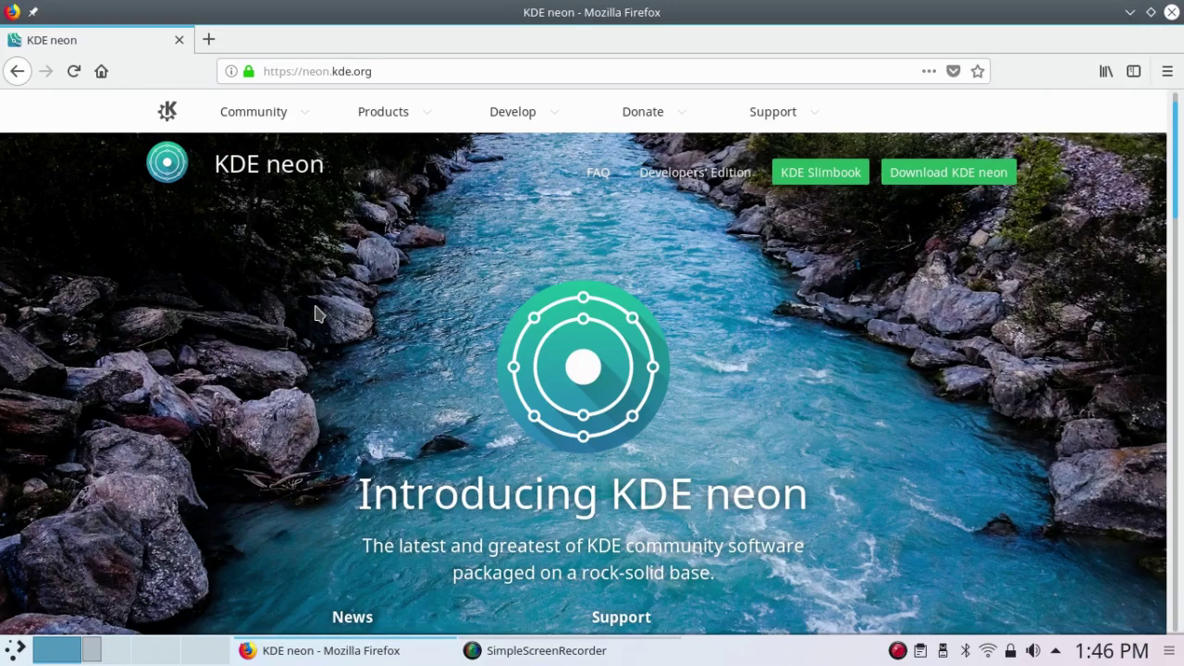
{"action": "left_click", "coordinate": [895, 179]}
{"action": "left_click_drag", "start_coordinate": [1176, 193], "coordinate": [1167, 253]}
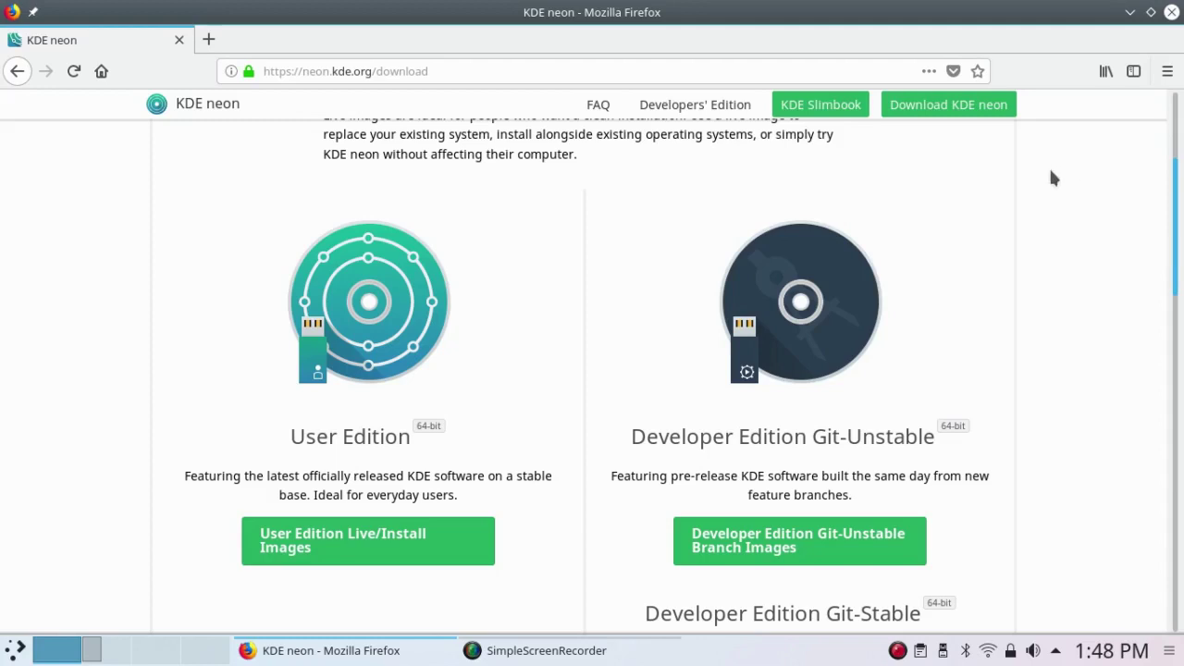
{"action": "scroll", "coordinate": [611, 333], "scroll_direction": "down", "scroll_amount": 1}
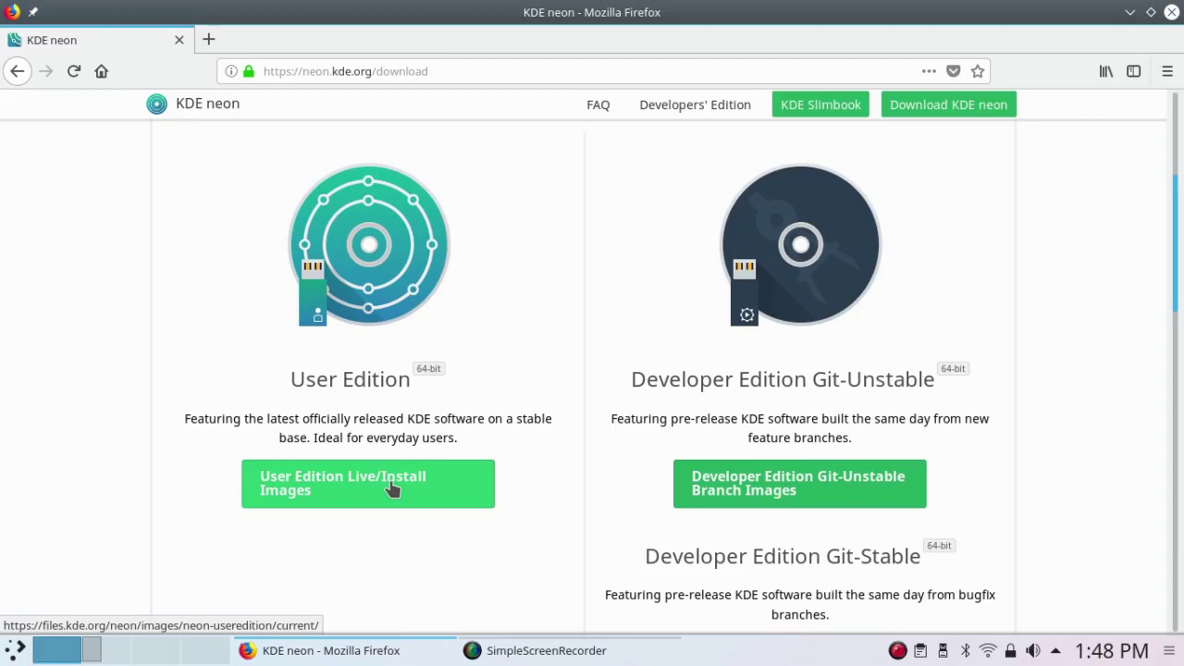
{"action": "left_click", "coordinate": [392, 489]}
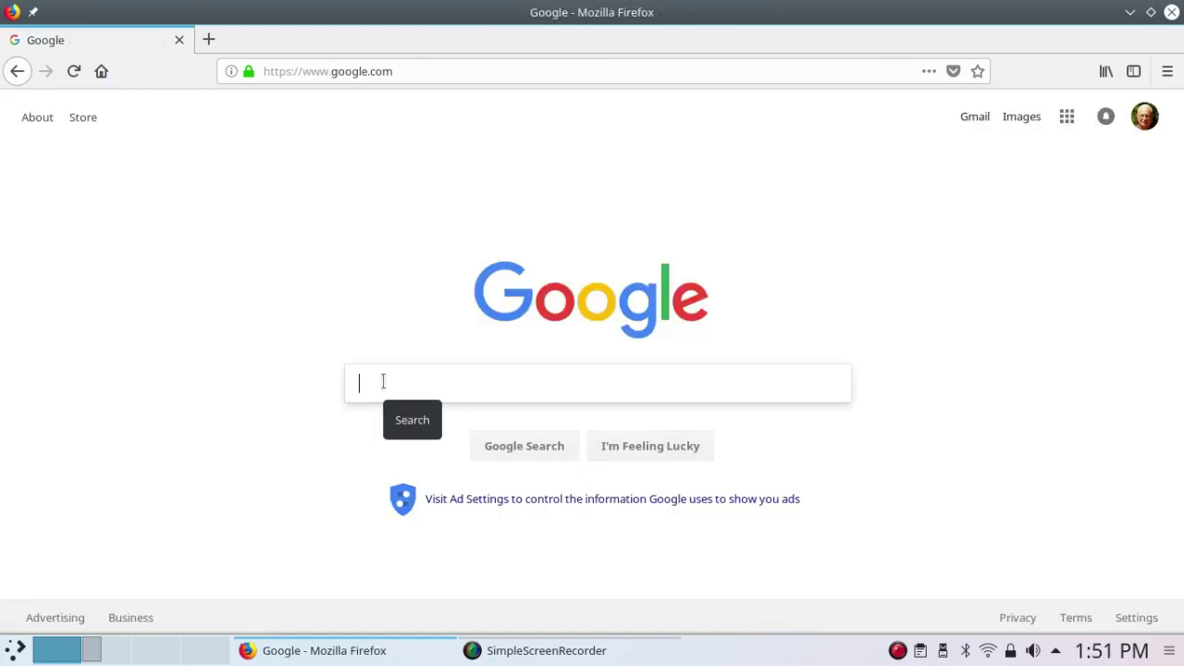
Search Google for 'what's new in kde plasma 5.13' and open the KDE.org announcement result.
{"action": "type", "text": "what's new in kde"}
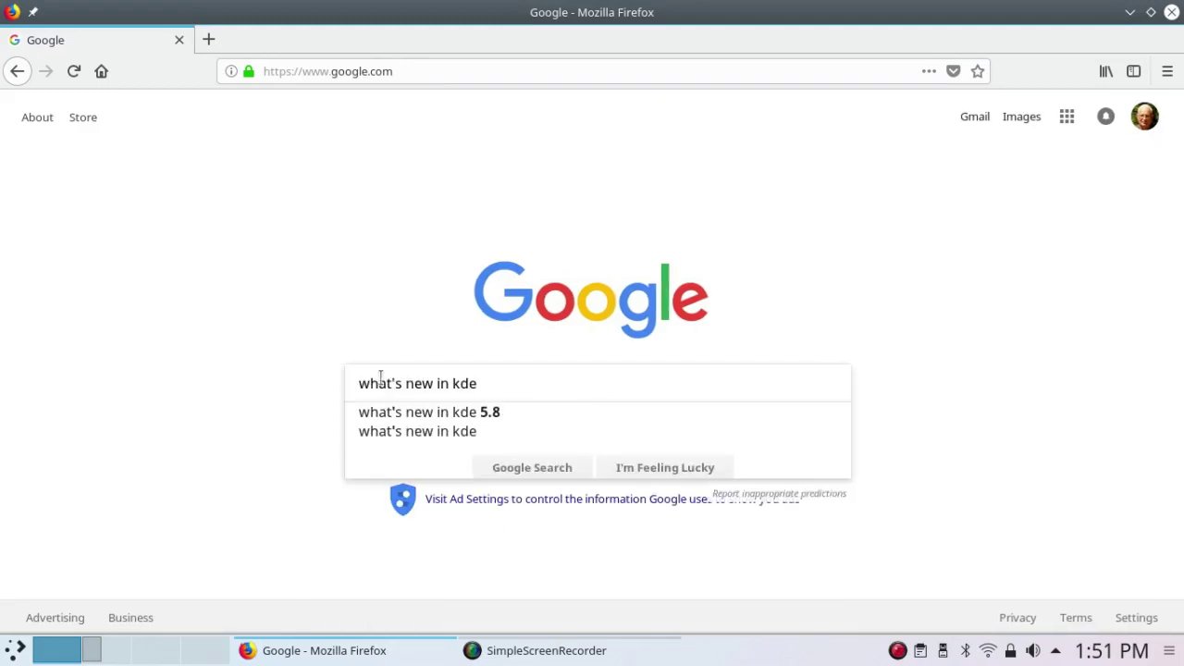
{"action": "type", "text": " pl"}
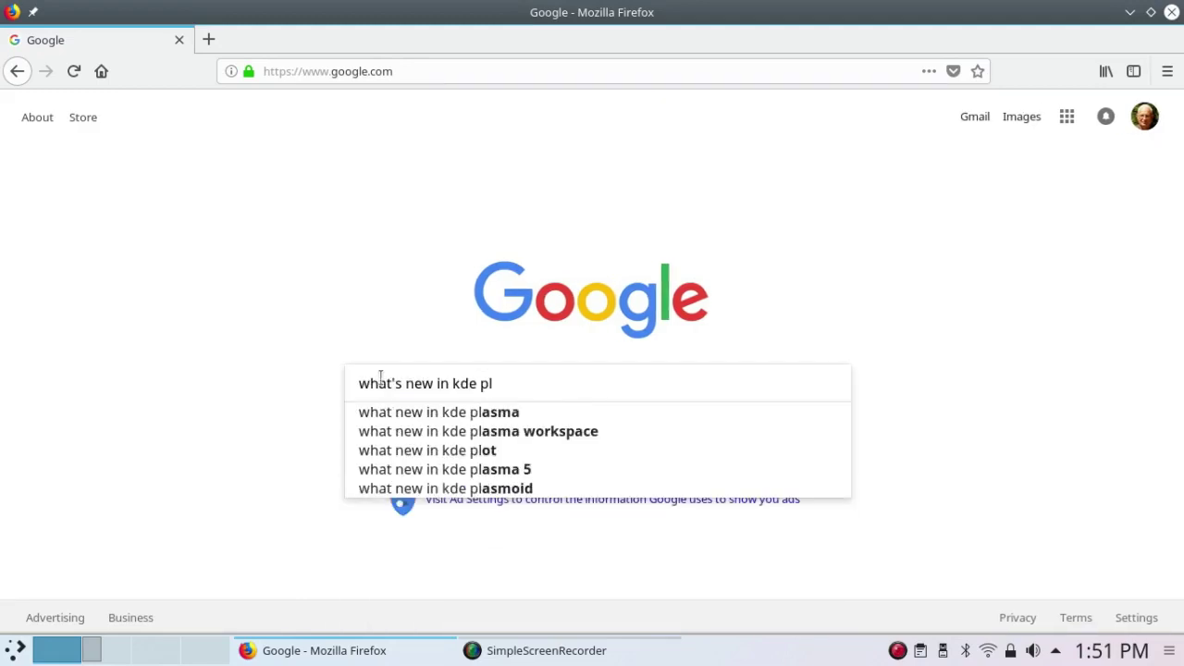
{"action": "type", "text": "asma 5.13"}
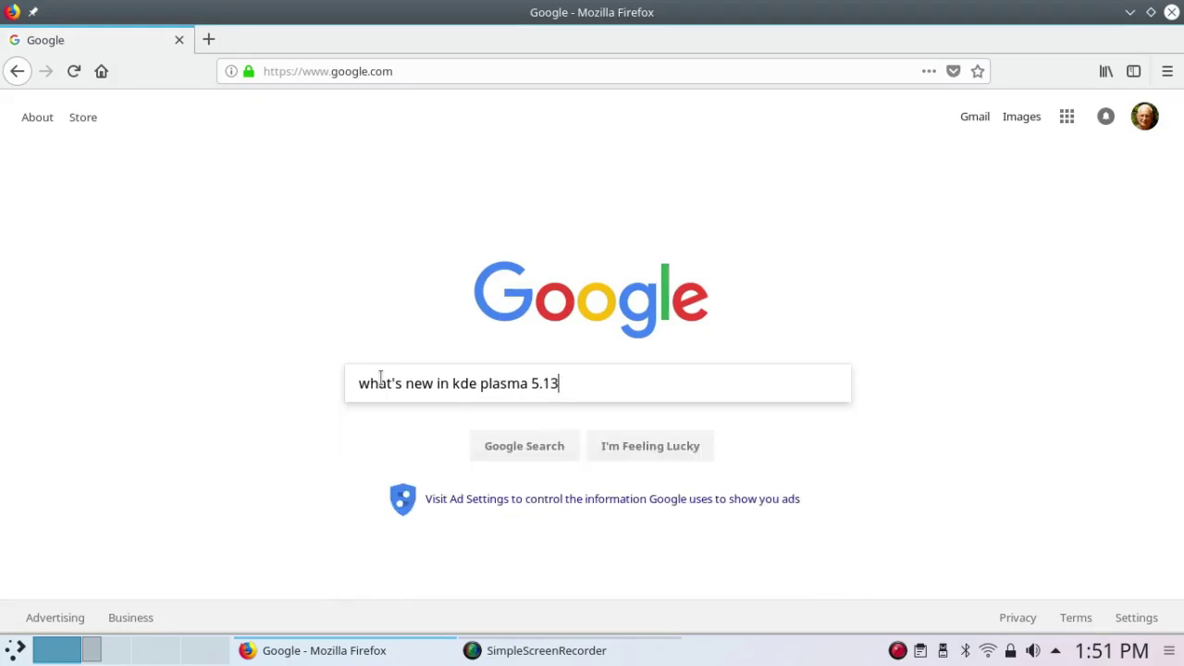
{"action": "key", "text": "Return"}
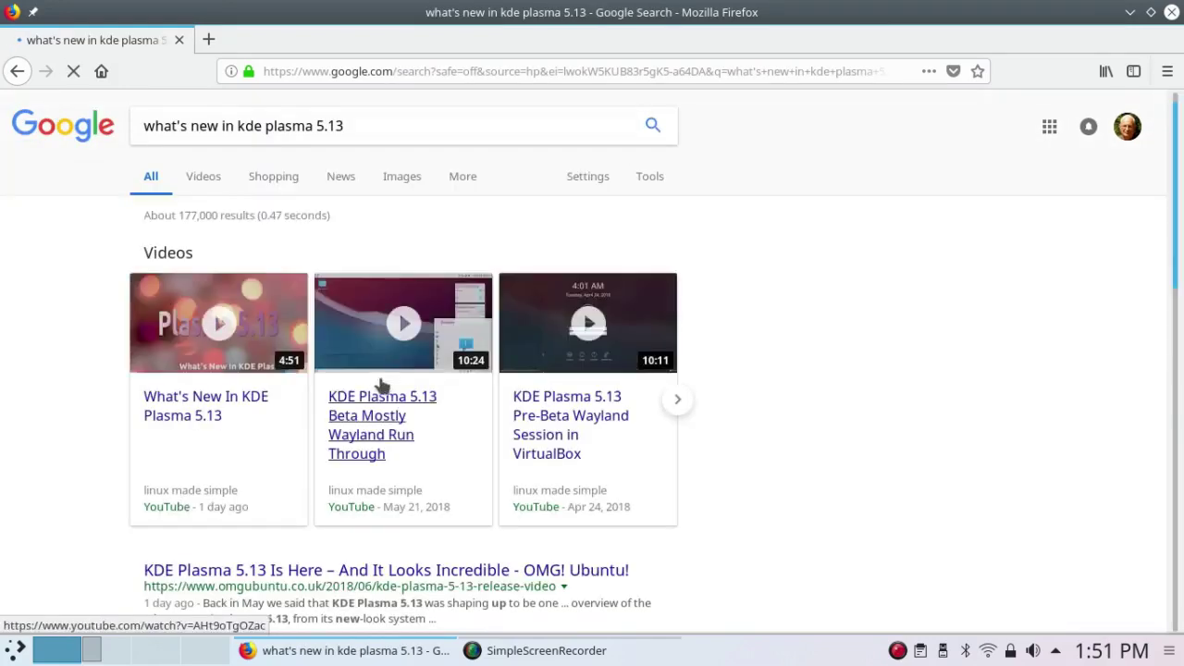
{"action": "scroll", "coordinate": [1173, 299], "scroll_direction": "down", "scroll_amount": 2}
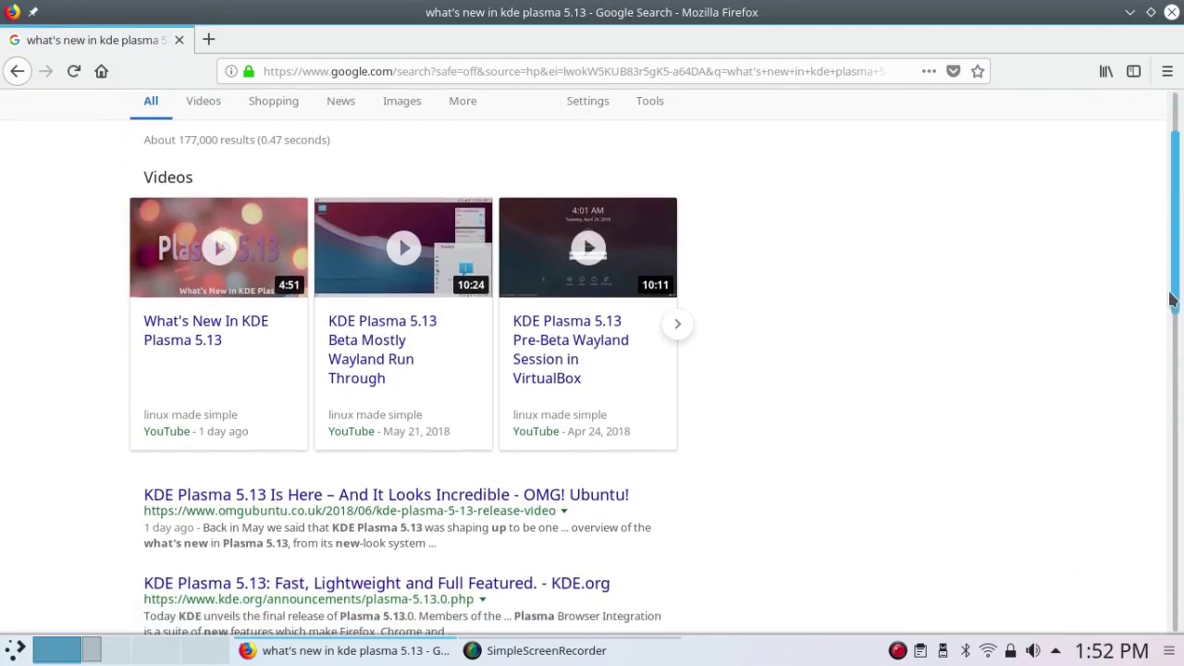
{"action": "left_click_drag", "start_coordinate": [1167, 308], "coordinate": [1166, 329]}
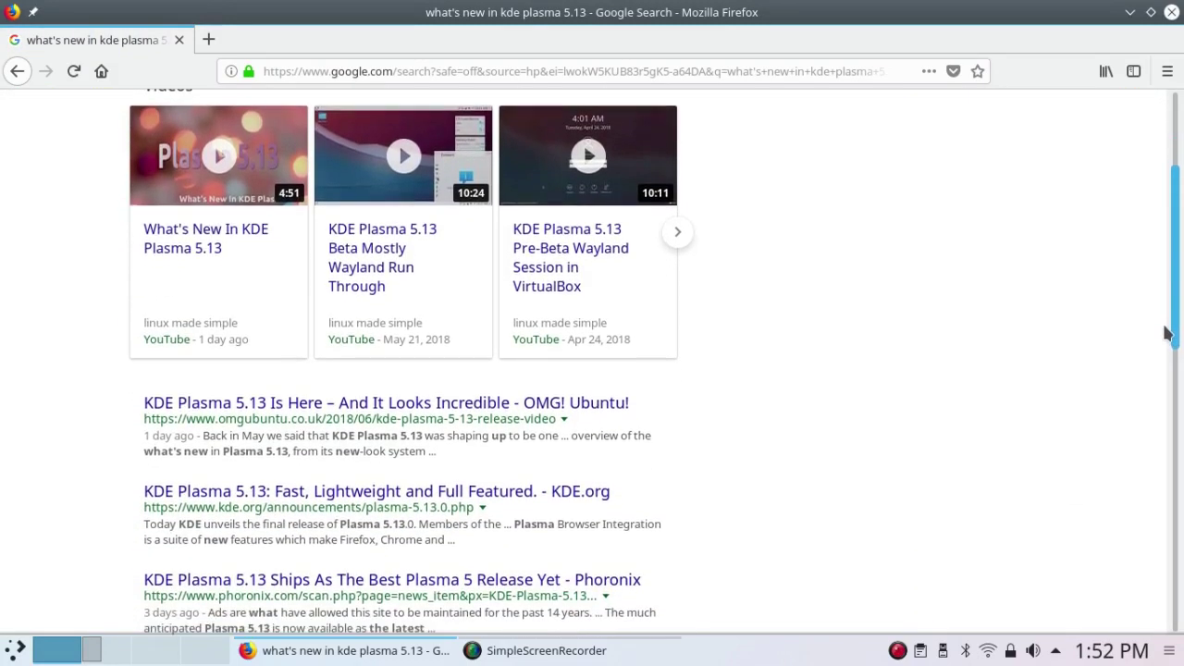
{"action": "left_click", "coordinate": [275, 491]}
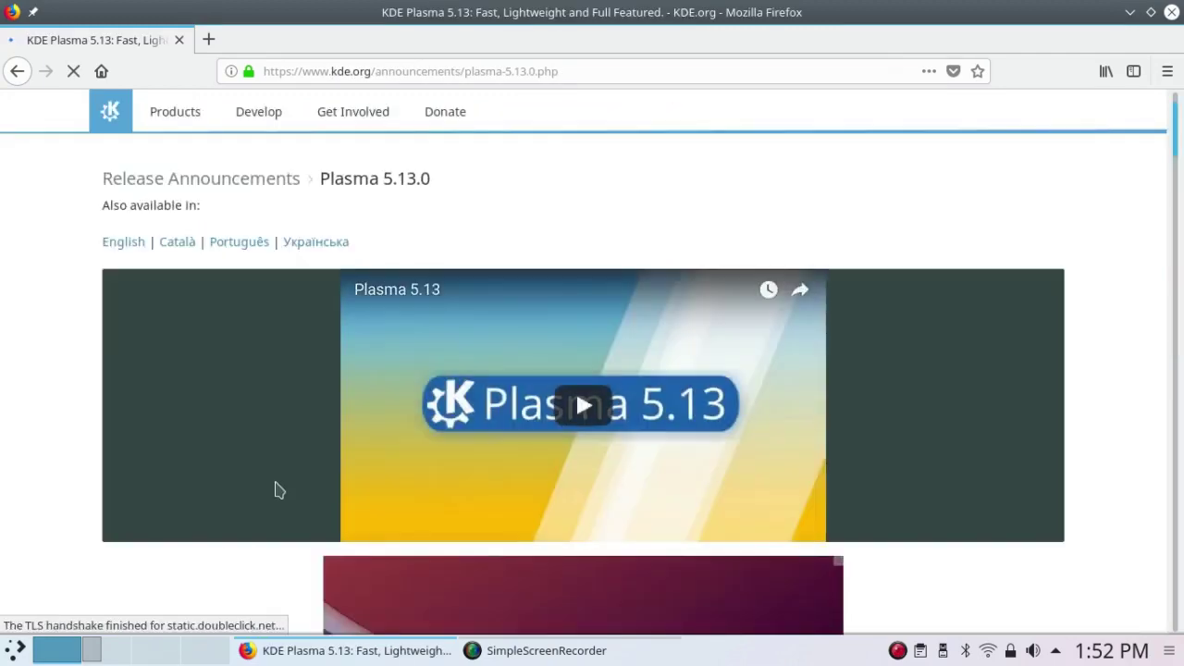
Scroll the Plasma 5.13 announcement down to its System Settings Redesigns section.
{"action": "scroll", "coordinate": [1176, 176], "scroll_direction": "down", "scroll_amount": 10}
{"action": "left_click_drag", "start_coordinate": [1180, 196], "coordinate": [1180, 224]}
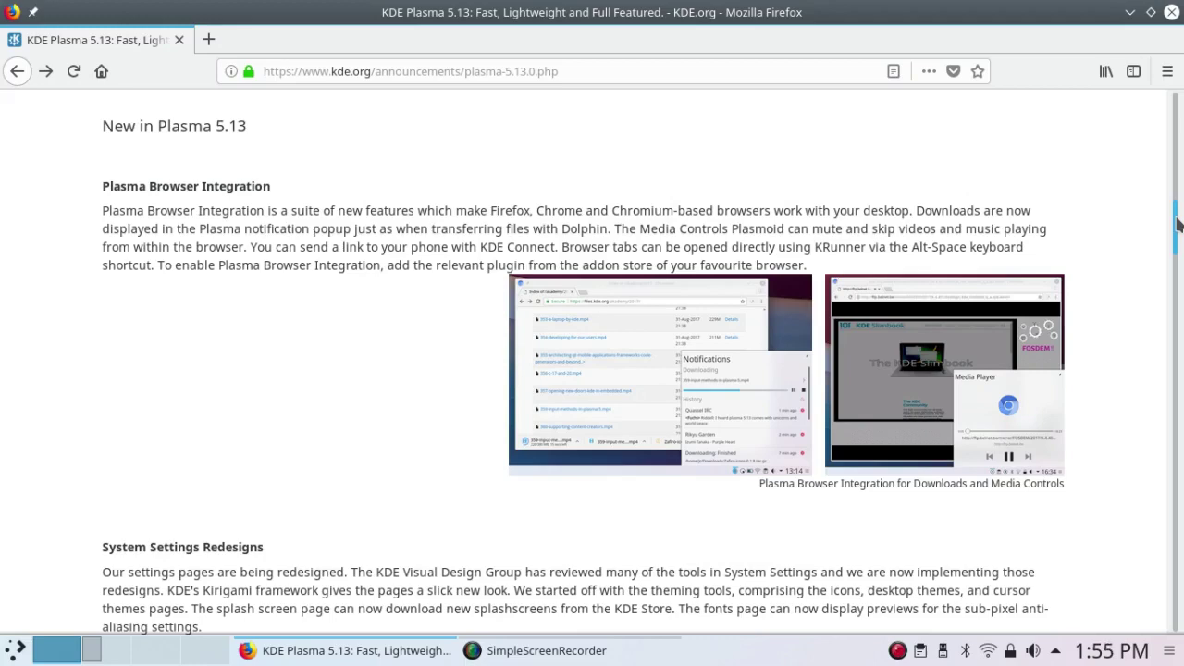
{"action": "left_click_drag", "start_coordinate": [1177, 222], "coordinate": [1173, 269]}
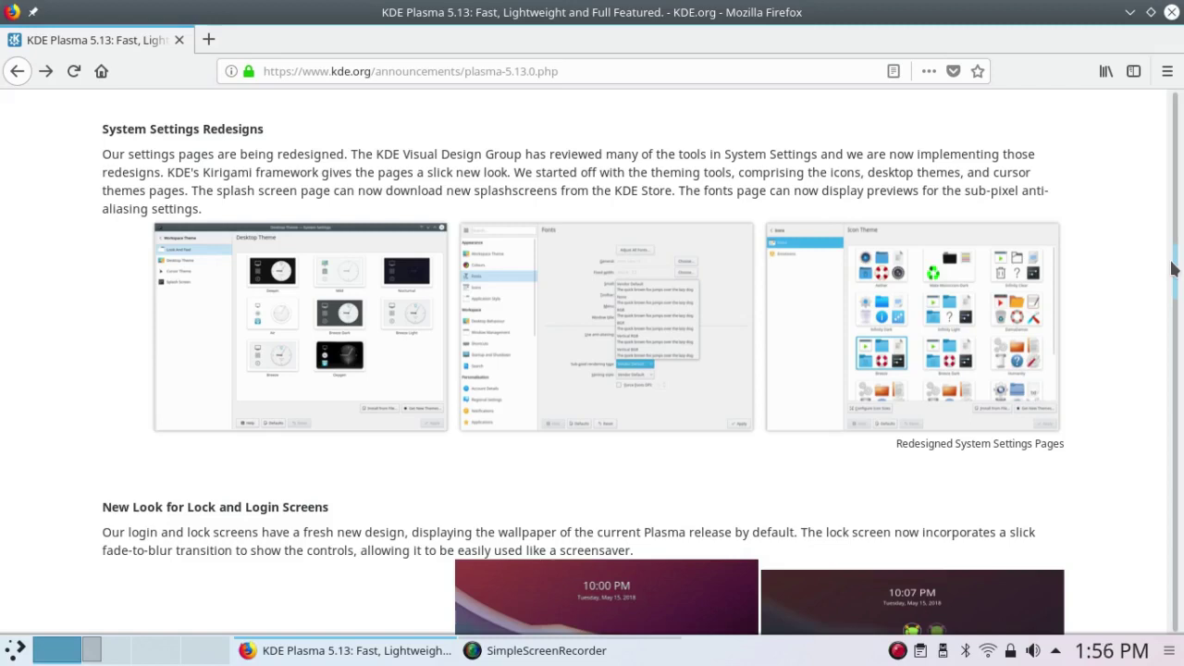
Switch to virtual desktop 4 and launch System Settings from the application menu.
{"action": "left_click", "coordinate": [206, 651]}
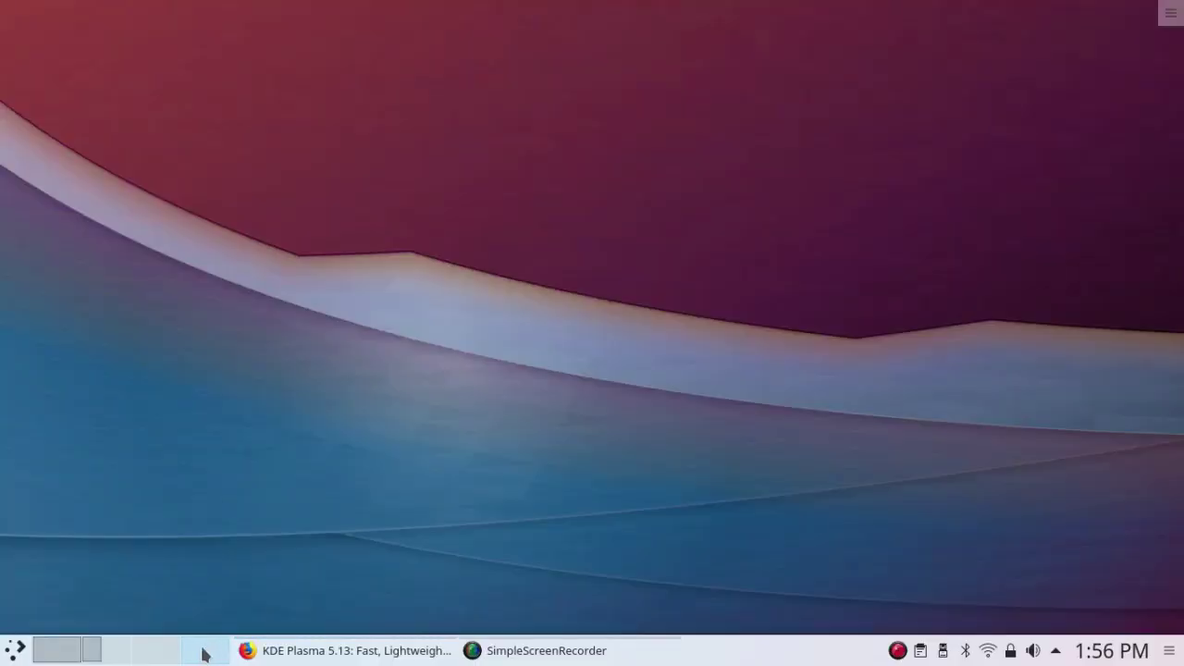
{"action": "left_click", "coordinate": [11, 650]}
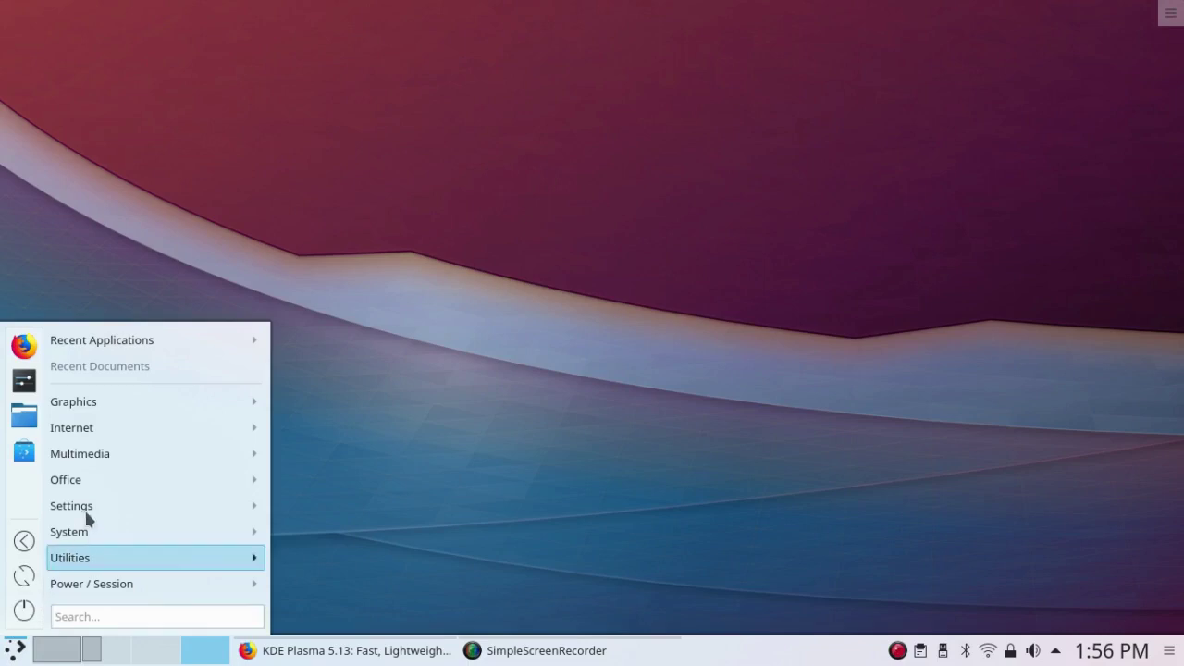
{"action": "mouse_move", "coordinate": [92, 508]}
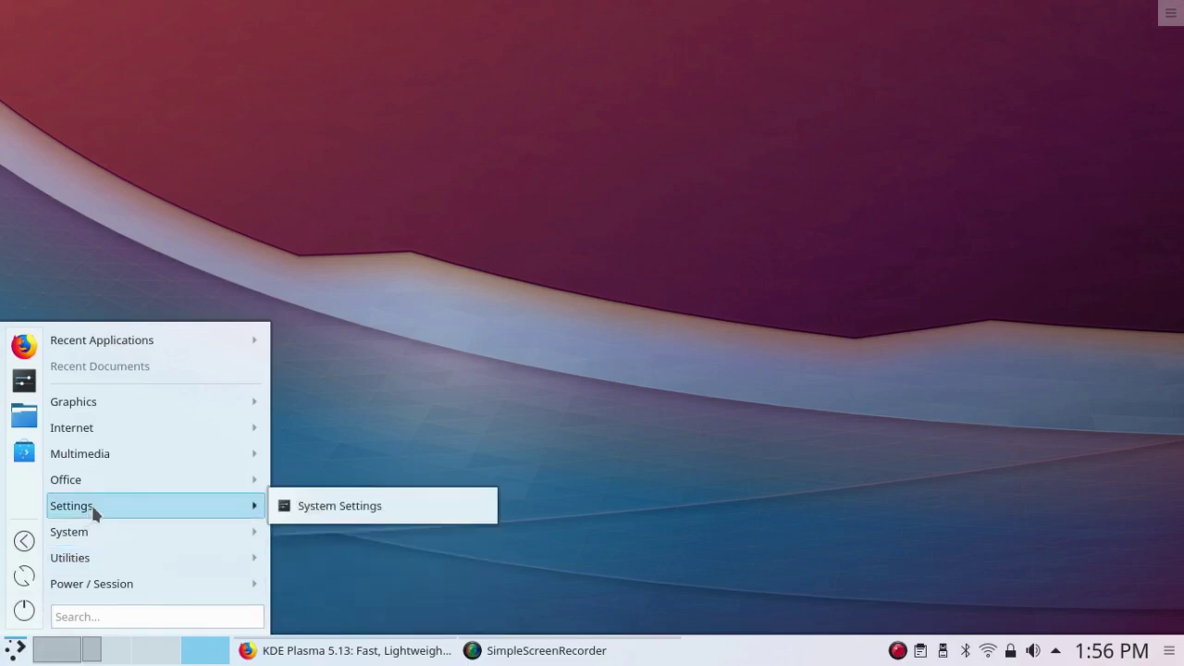
{"action": "left_click", "coordinate": [315, 515]}
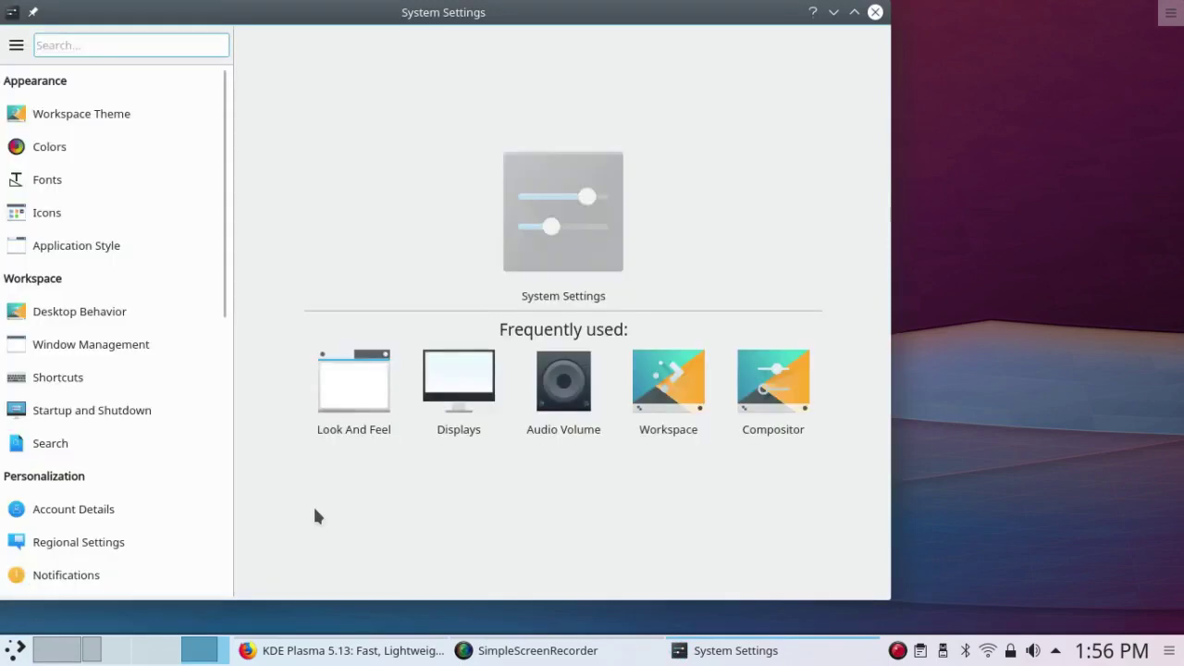
Browse the Workspace Theme pages: Desktop Theme, Cursor Theme, then Splash Screen.
{"action": "left_click", "coordinate": [36, 117]}
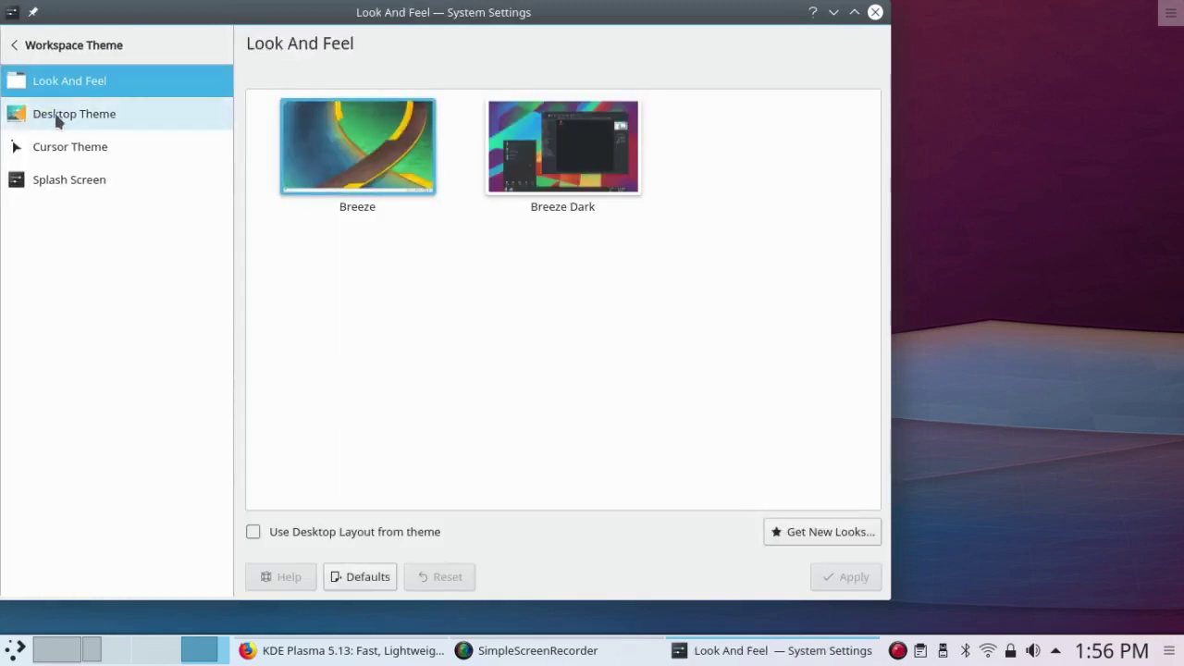
{"action": "left_click", "coordinate": [124, 118]}
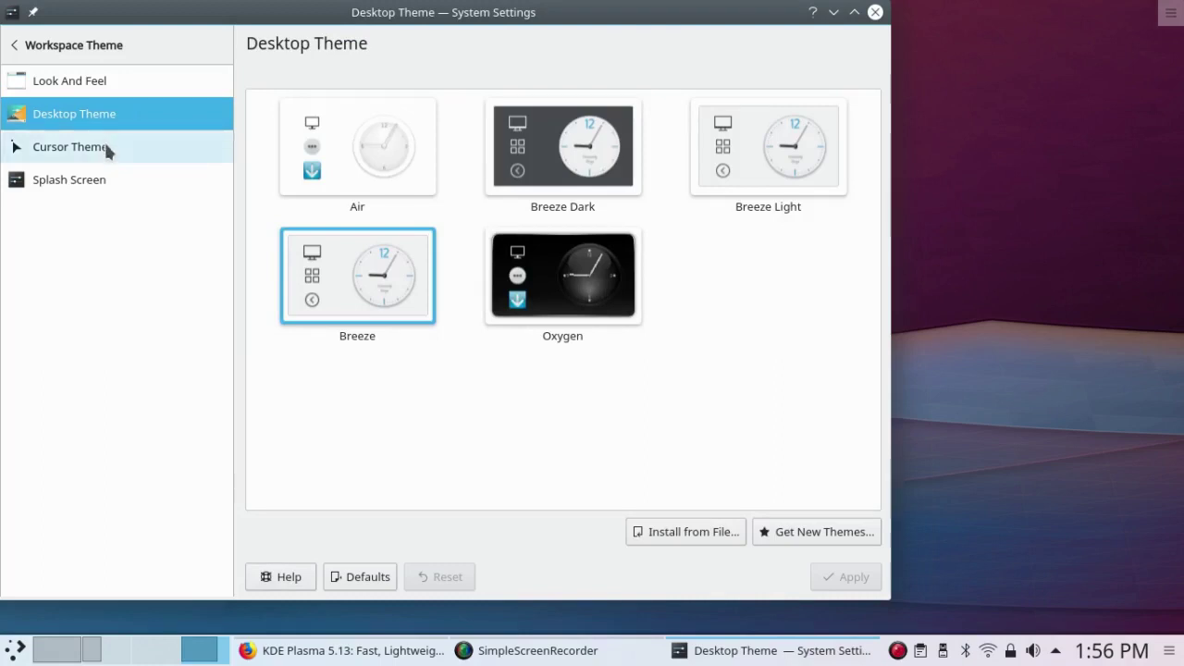
{"action": "left_click", "coordinate": [107, 150]}
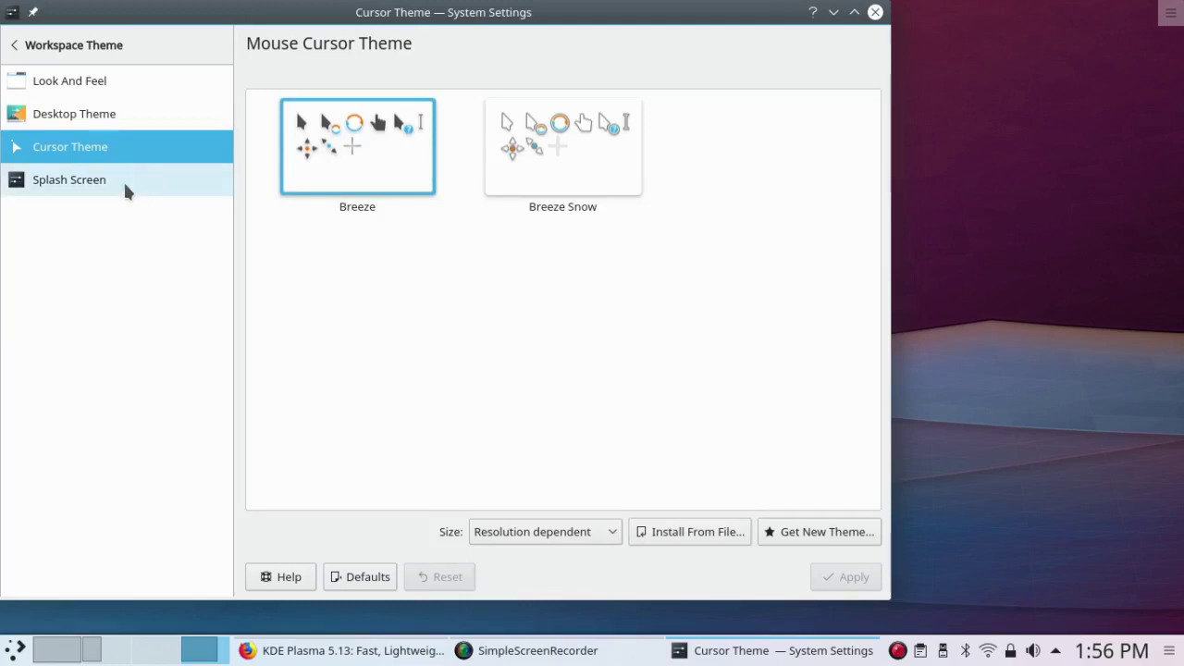
{"action": "left_click", "coordinate": [101, 185]}
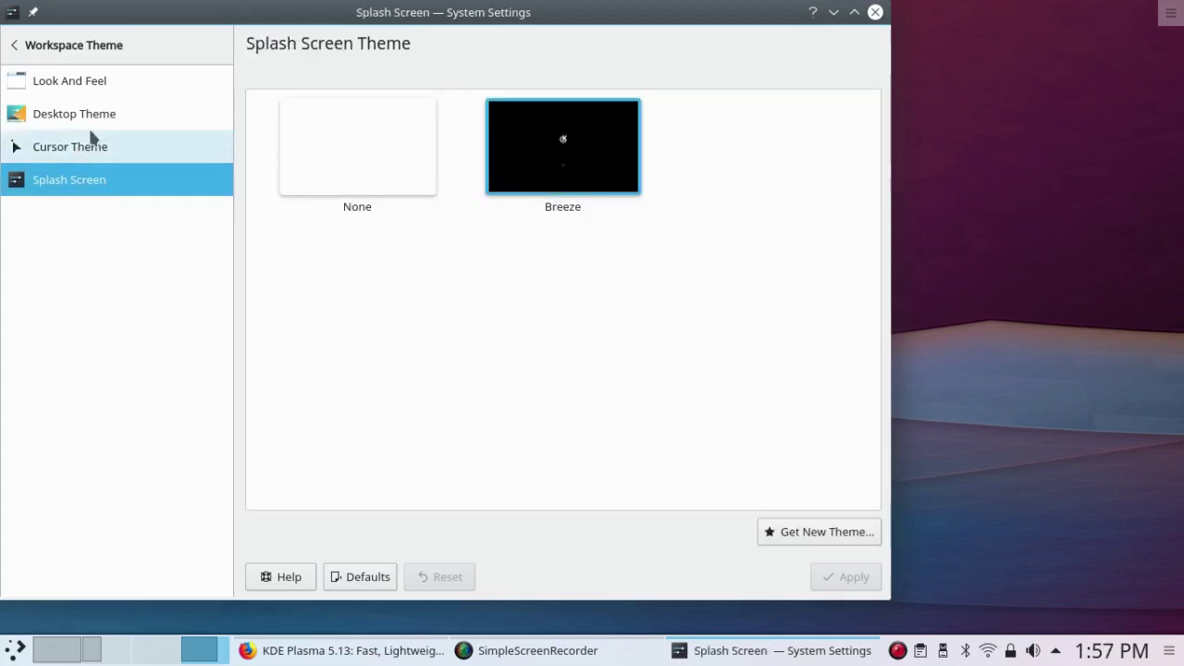
Preview the Breeze Dark icon theme, revert to Breeze, and return to the Firefox announcement.
{"action": "left_click", "coordinate": [21, 45]}
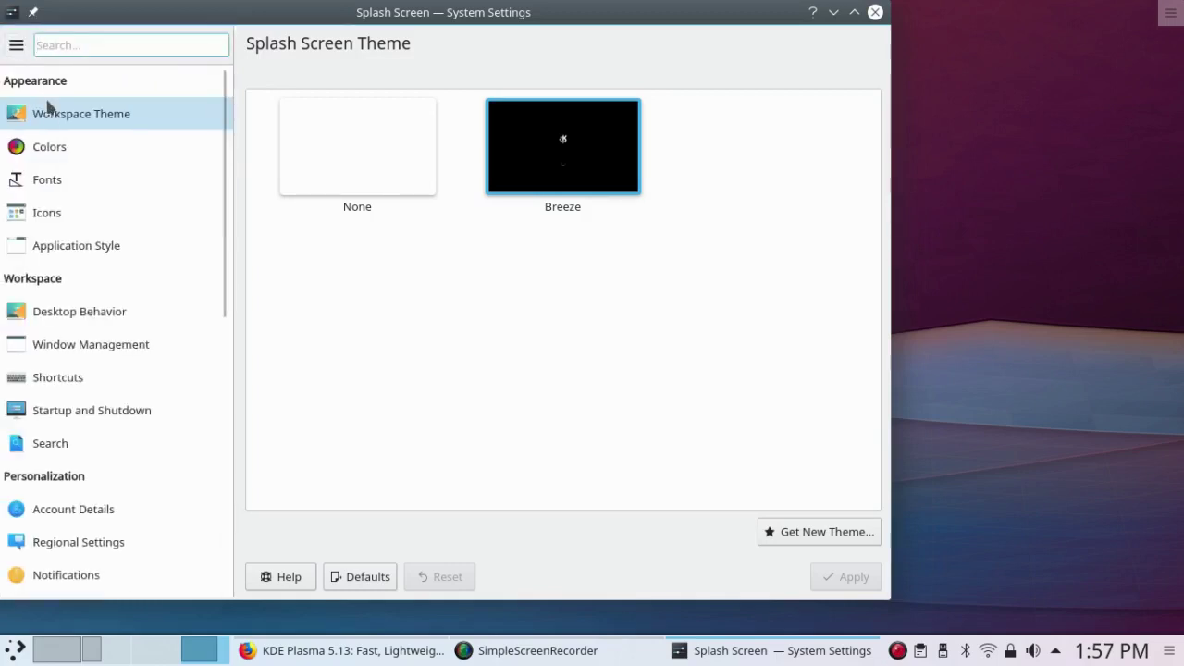
{"action": "mouse_move", "coordinate": [50, 154]}
{"action": "mouse_move", "coordinate": [50, 179]}
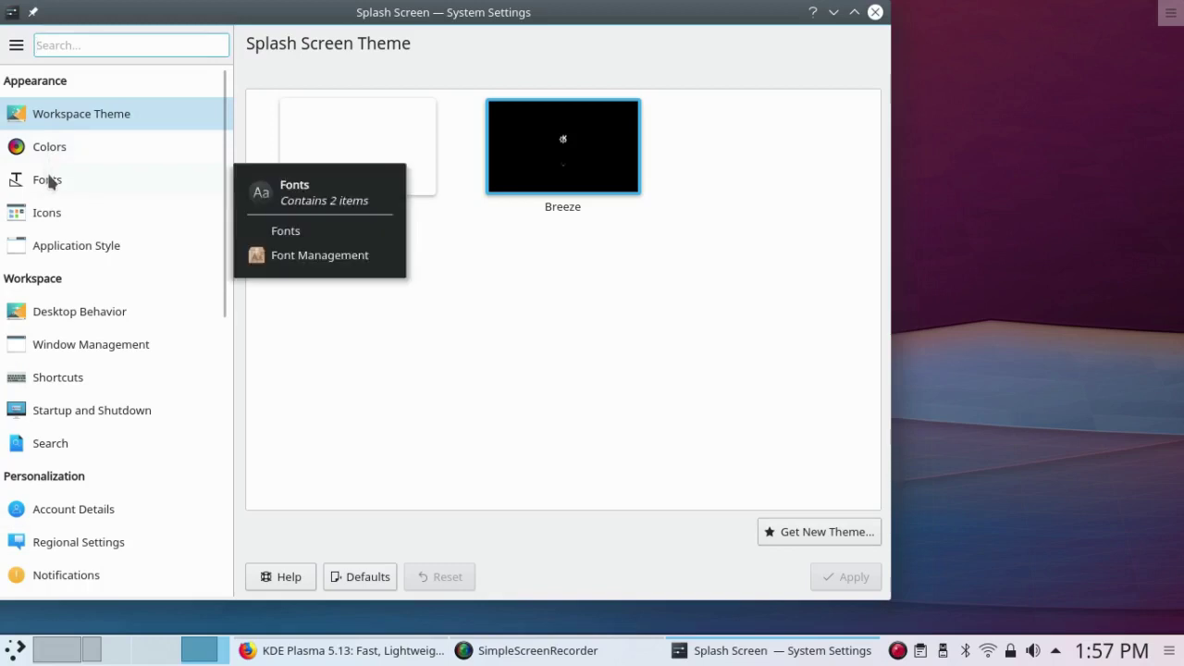
{"action": "left_click", "coordinate": [50, 216]}
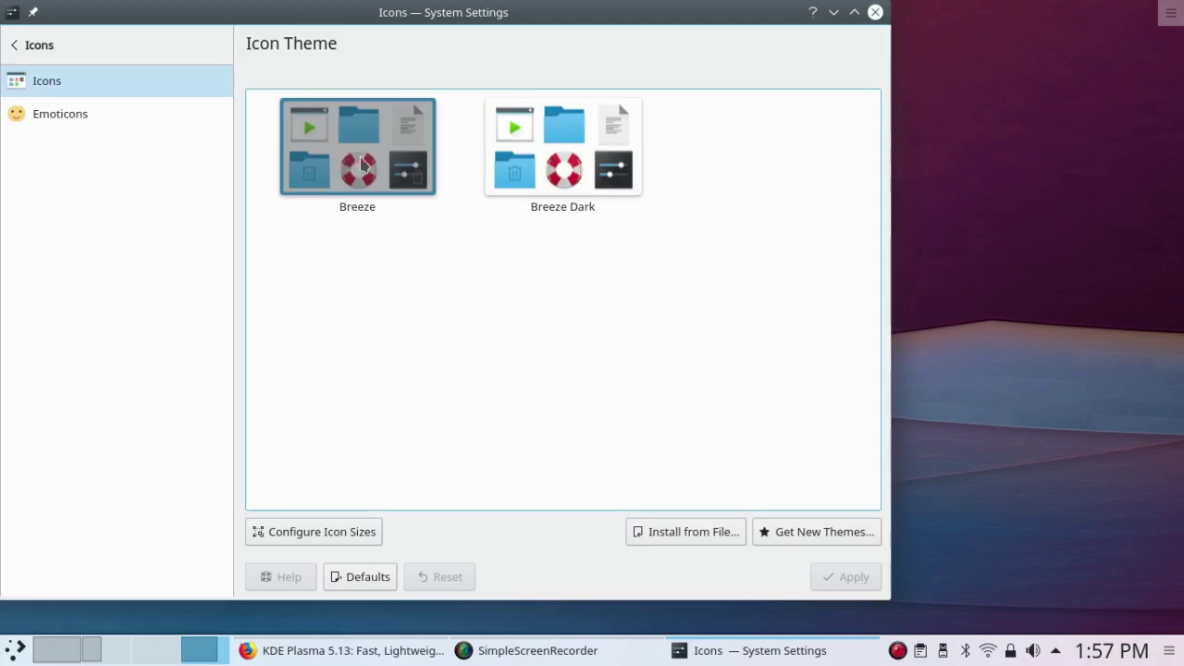
{"action": "left_click", "coordinate": [507, 162]}
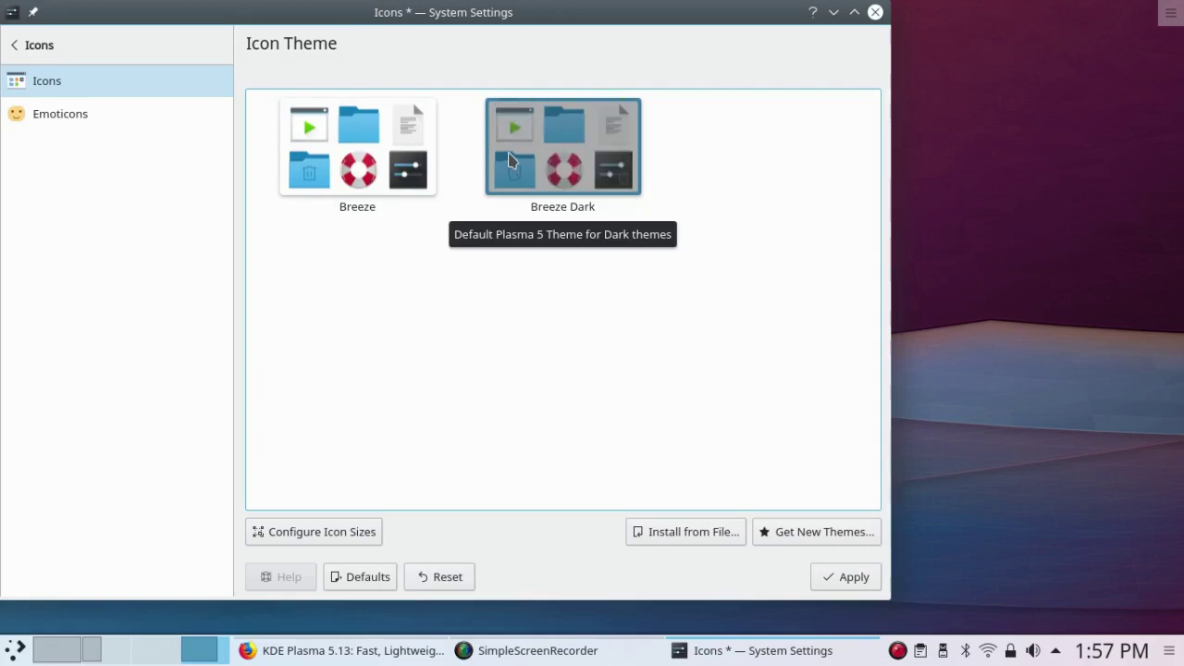
{"action": "left_click", "coordinate": [393, 153]}
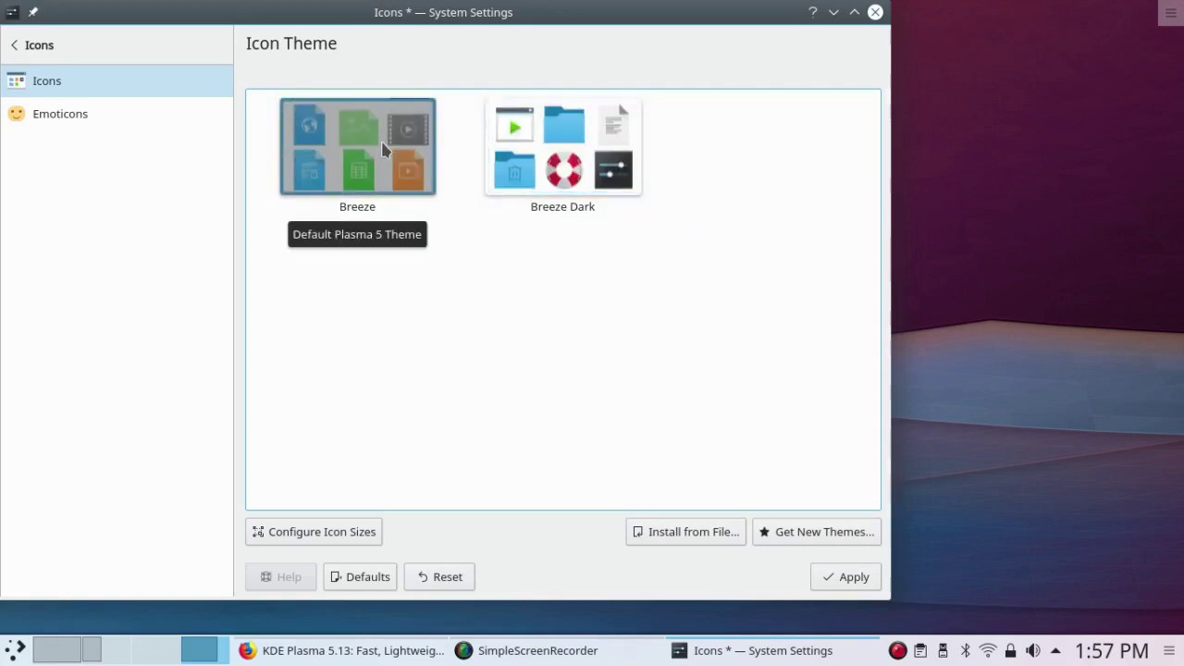
{"action": "left_click", "coordinate": [383, 651]}
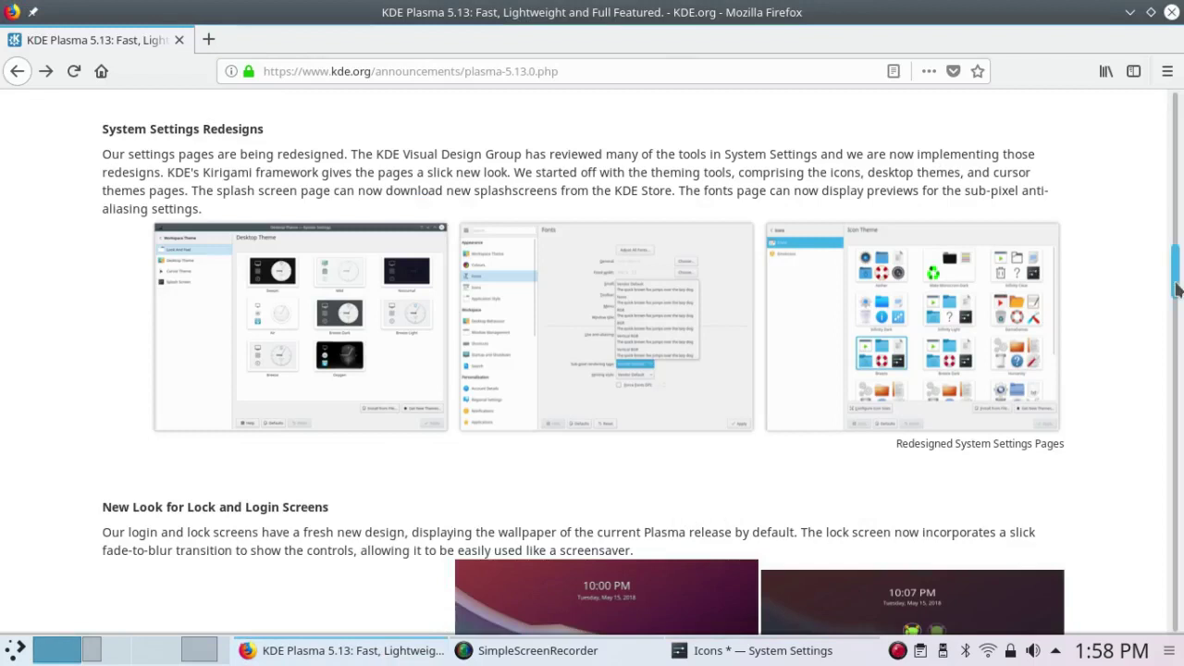
Scroll the announcement further to the Graphics Compositor and Discover sections.
{"action": "scroll", "coordinate": [1178, 295], "scroll_direction": "down", "scroll_amount": 1}
{"action": "left_click_drag", "start_coordinate": [1177, 294], "coordinate": [1173, 321]}
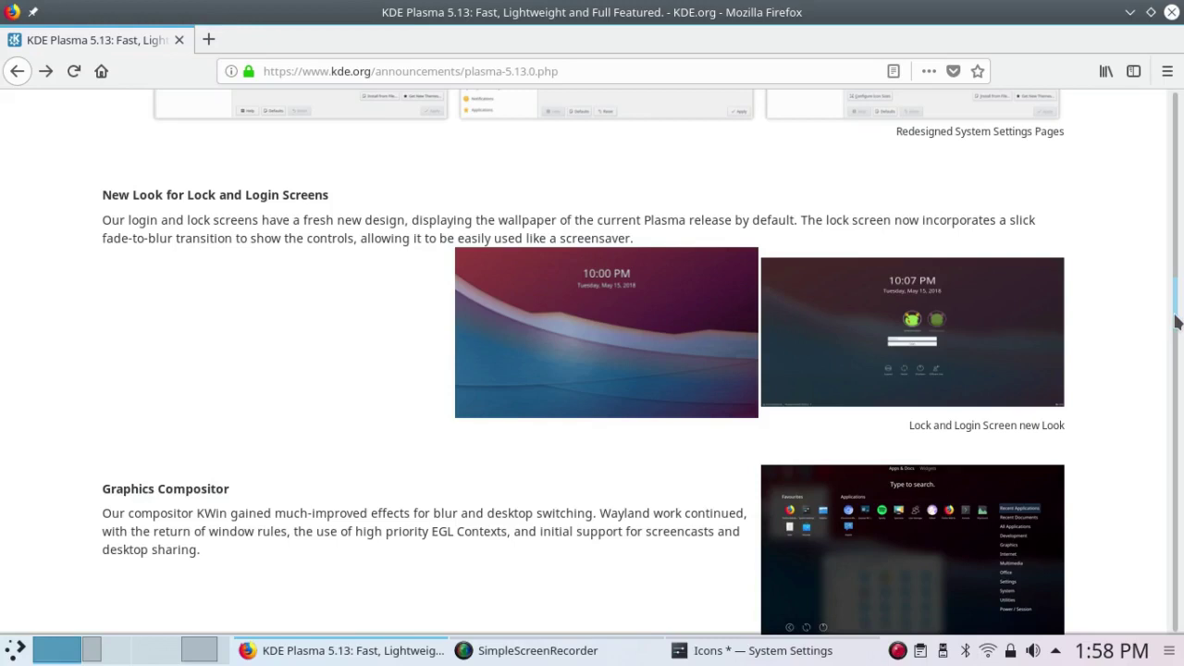
{"action": "left_click_drag", "start_coordinate": [1178, 321], "coordinate": [1178, 344]}
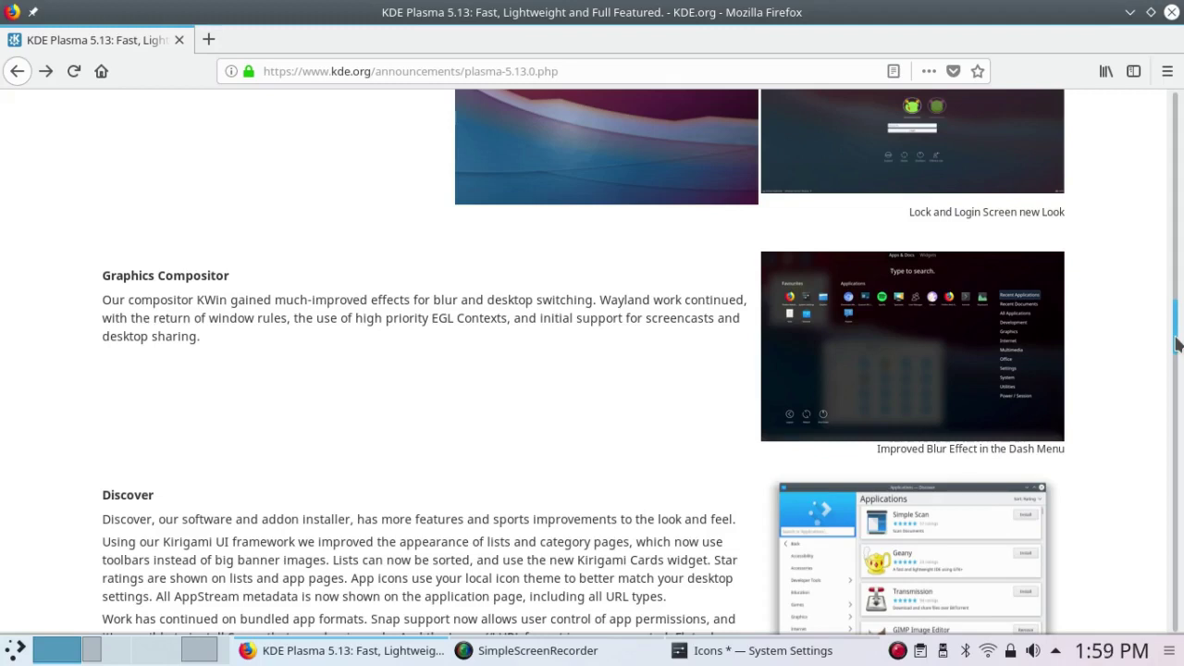
Discard the pending icon theme change and open the Compositor page under Display and Monitor.
{"action": "left_click", "coordinate": [697, 654]}
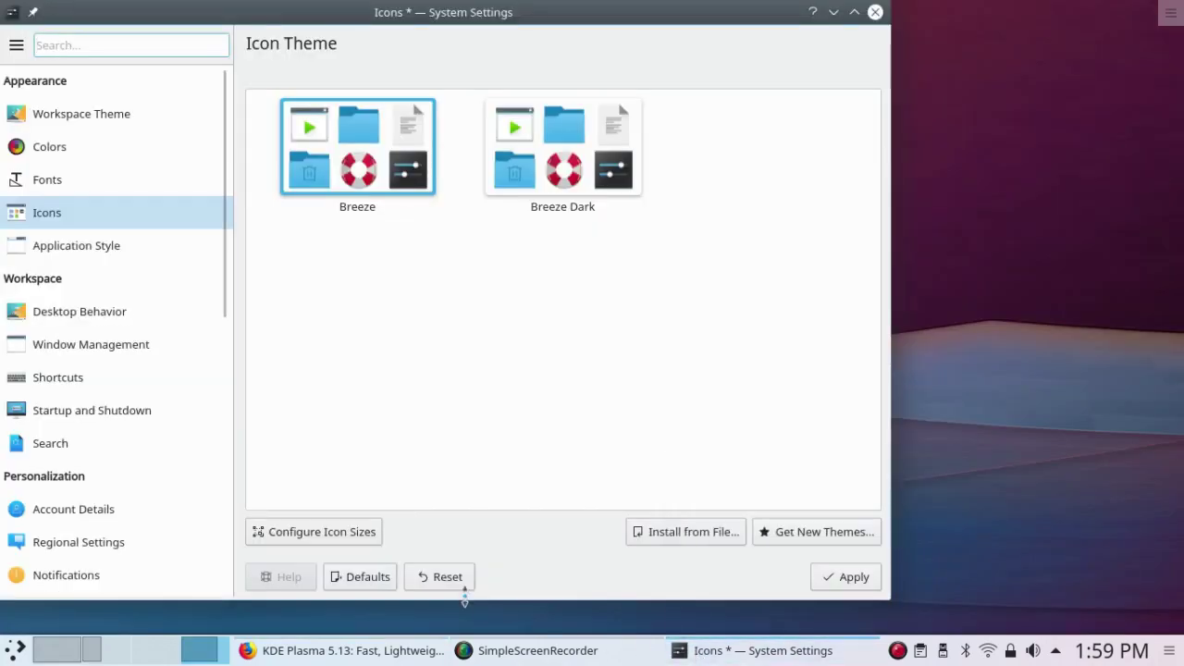
{"action": "scroll", "coordinate": [213, 554], "scroll_direction": "down", "scroll_amount": 5}
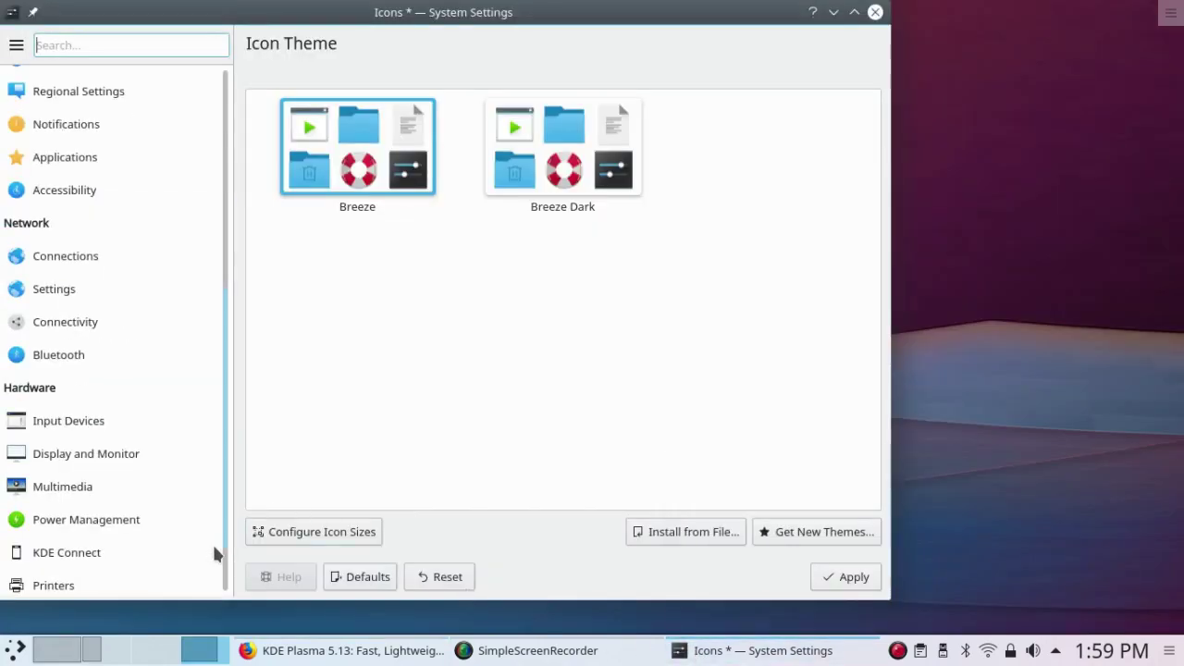
{"action": "left_click", "coordinate": [86, 462]}
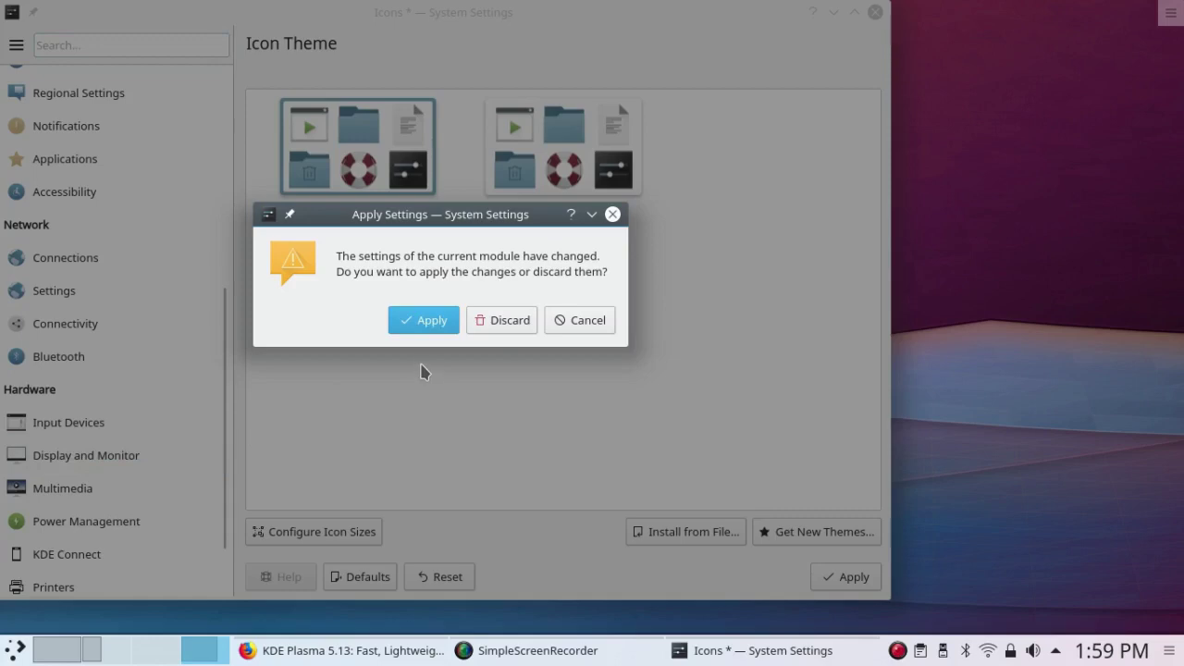
{"action": "left_click", "coordinate": [510, 322]}
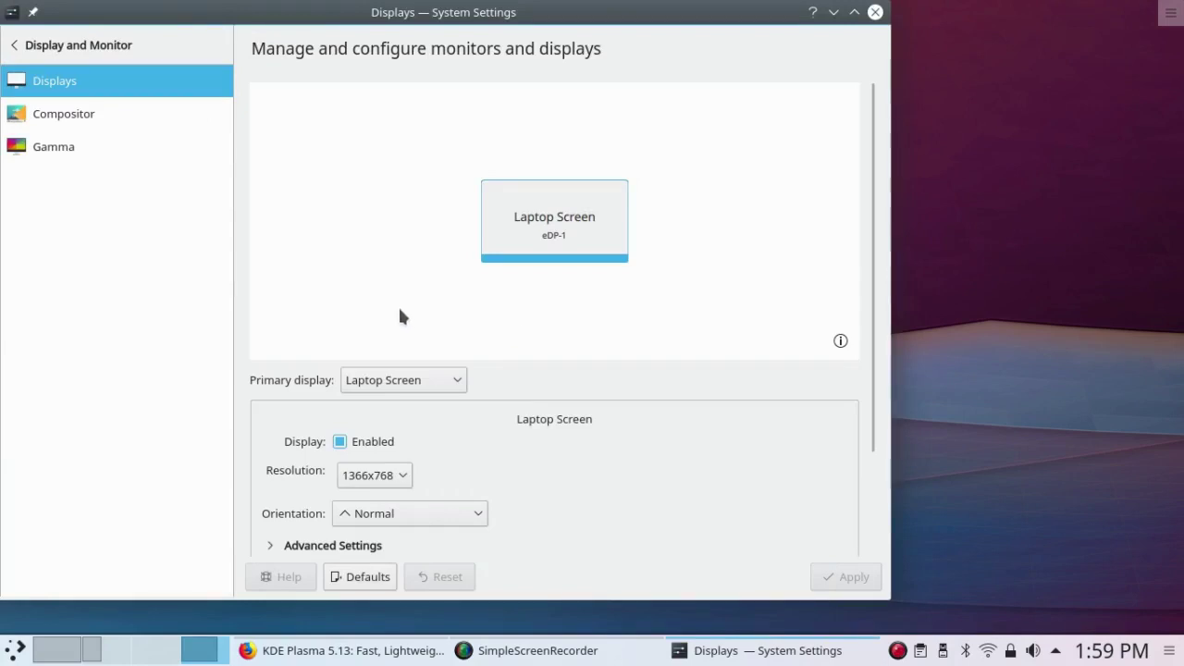
{"action": "left_click", "coordinate": [90, 119]}
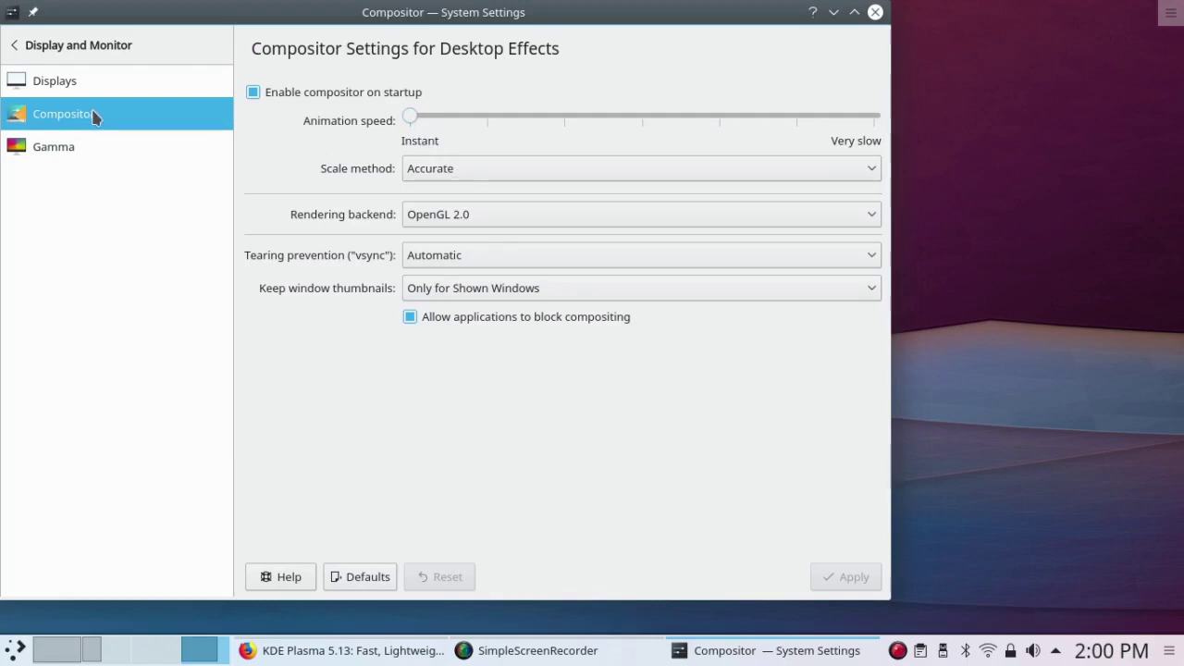
In Desktop Behavior > Desktop Effects, raise Blur strength toward Strong, apply and confirm.
{"action": "left_click", "coordinate": [51, 48]}
{"action": "mouse_move", "coordinate": [65, 239]}
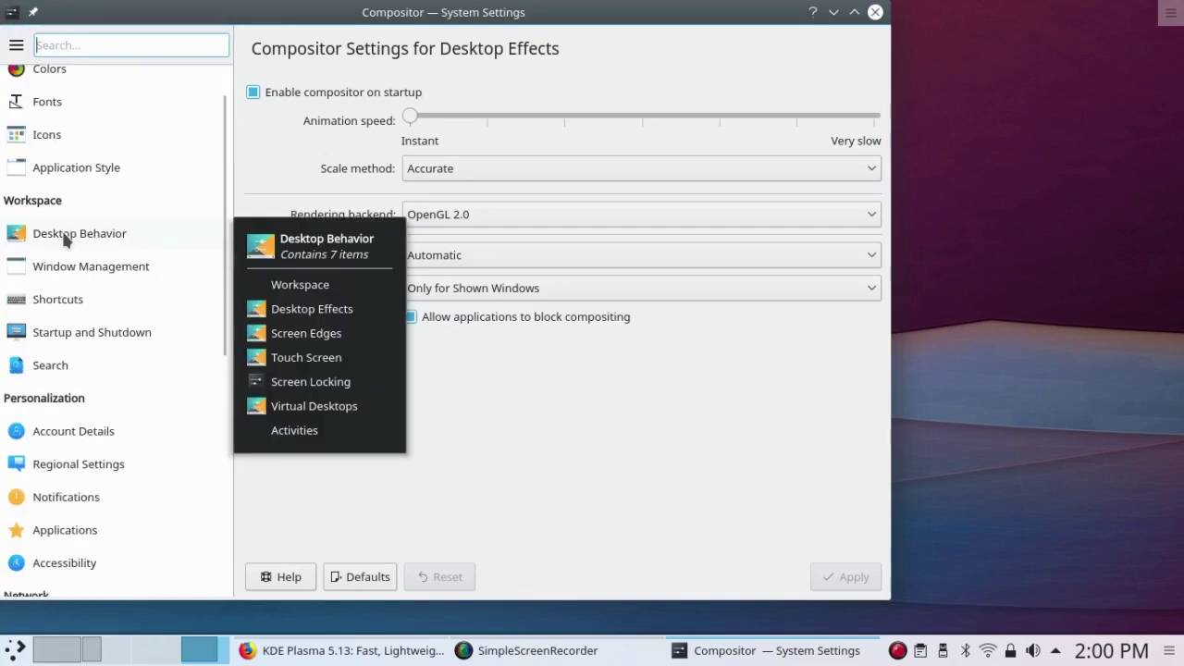
{"action": "left_click", "coordinate": [65, 239]}
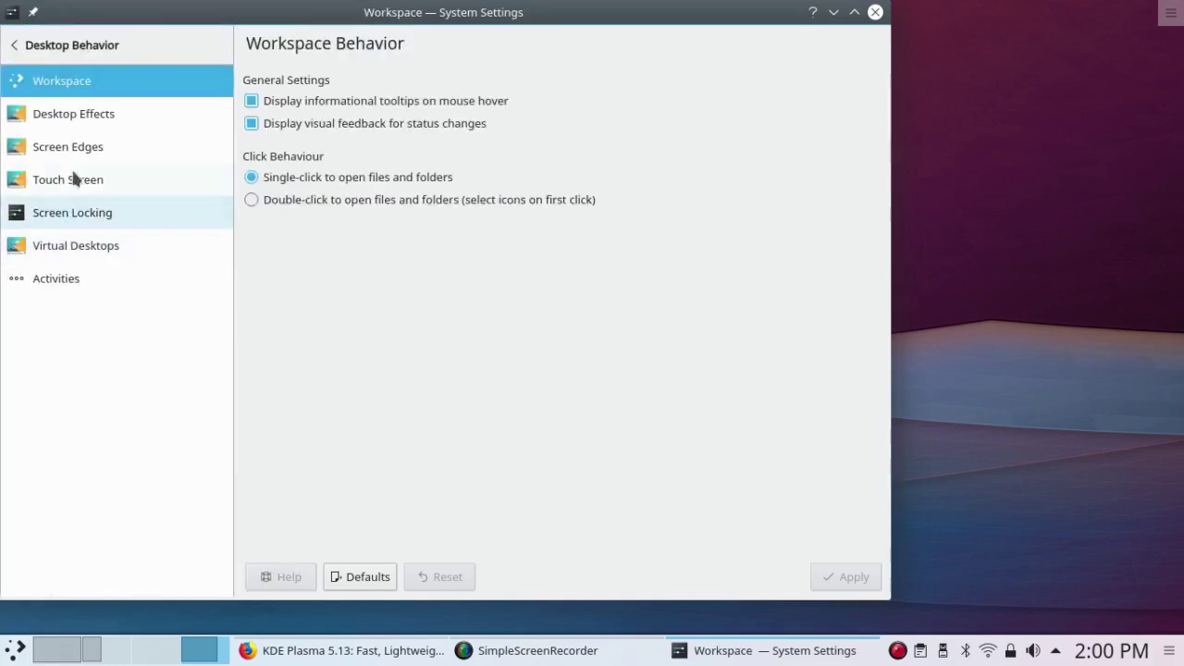
{"action": "left_click", "coordinate": [83, 123]}
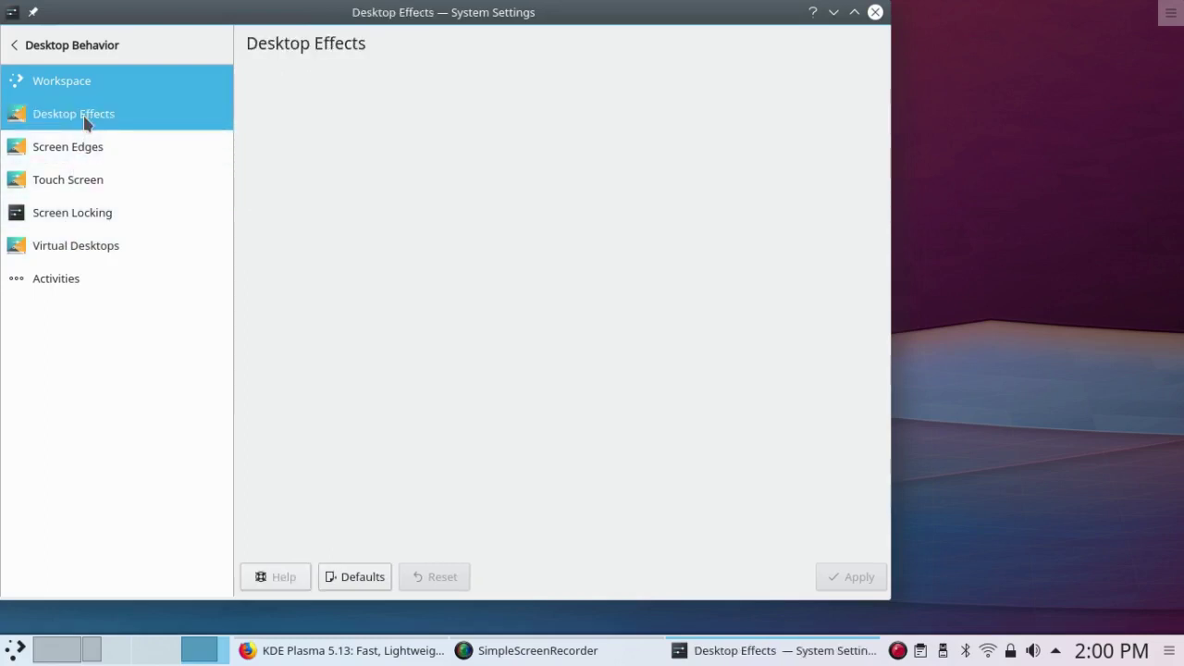
{"action": "left_click_drag", "start_coordinate": [868, 206], "coordinate": [868, 276]}
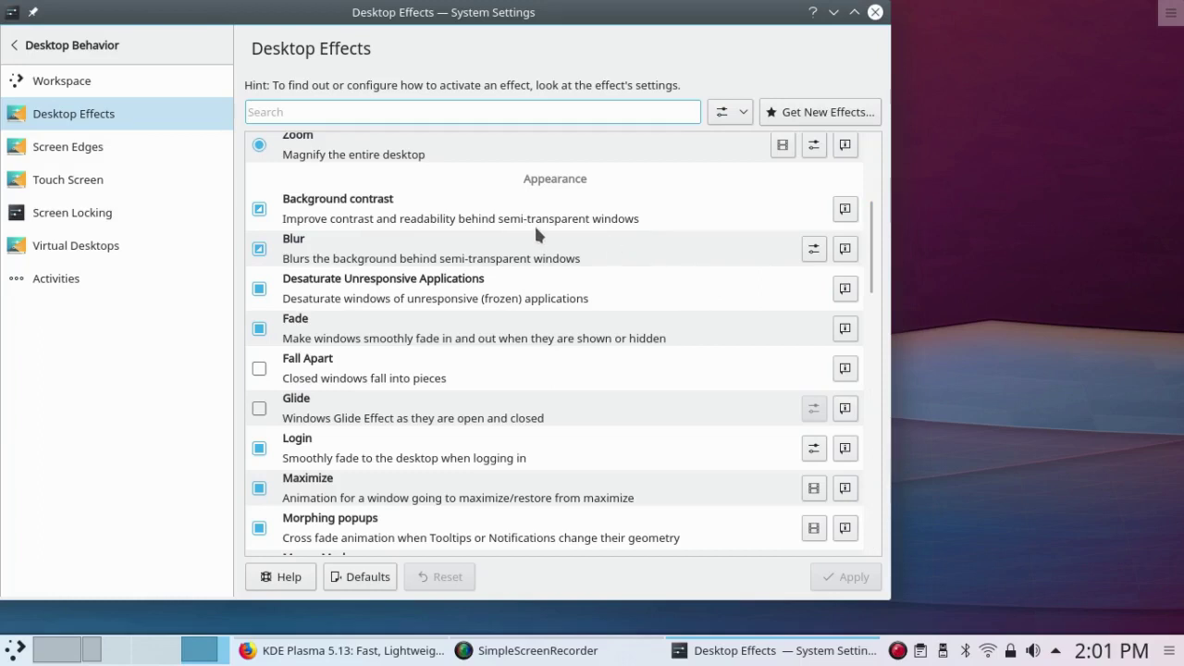
{"action": "left_click", "coordinate": [813, 249]}
{"action": "left_click_drag", "start_coordinate": [630, 262], "coordinate": [686, 266]}
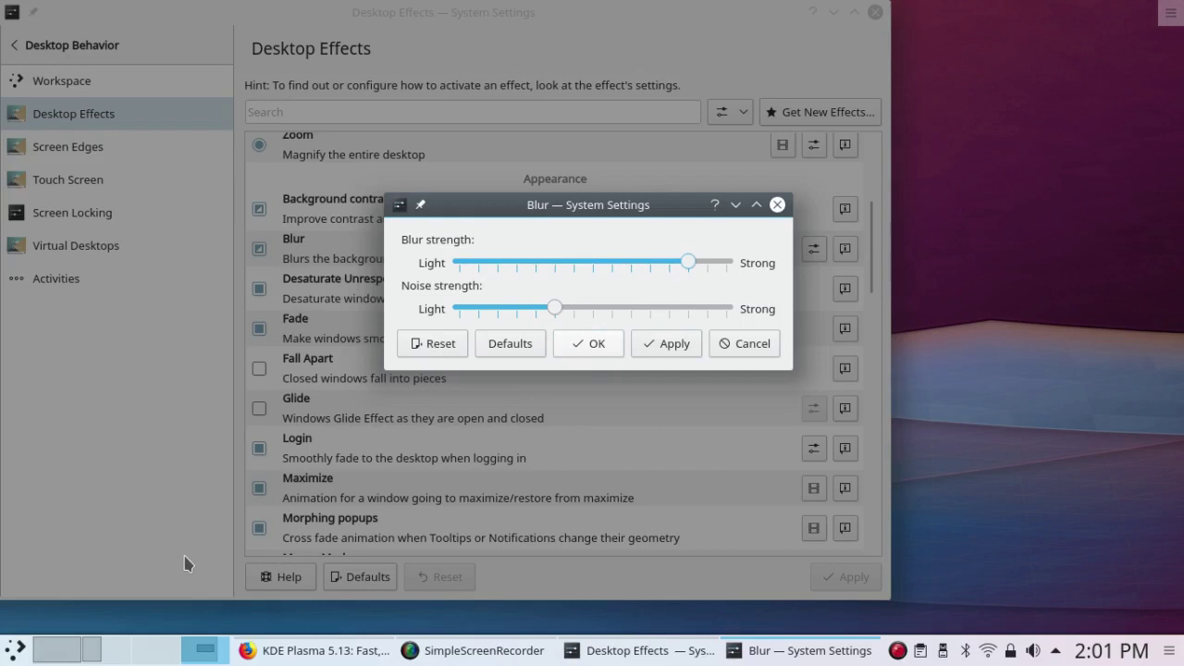
{"action": "left_click", "coordinate": [668, 346]}
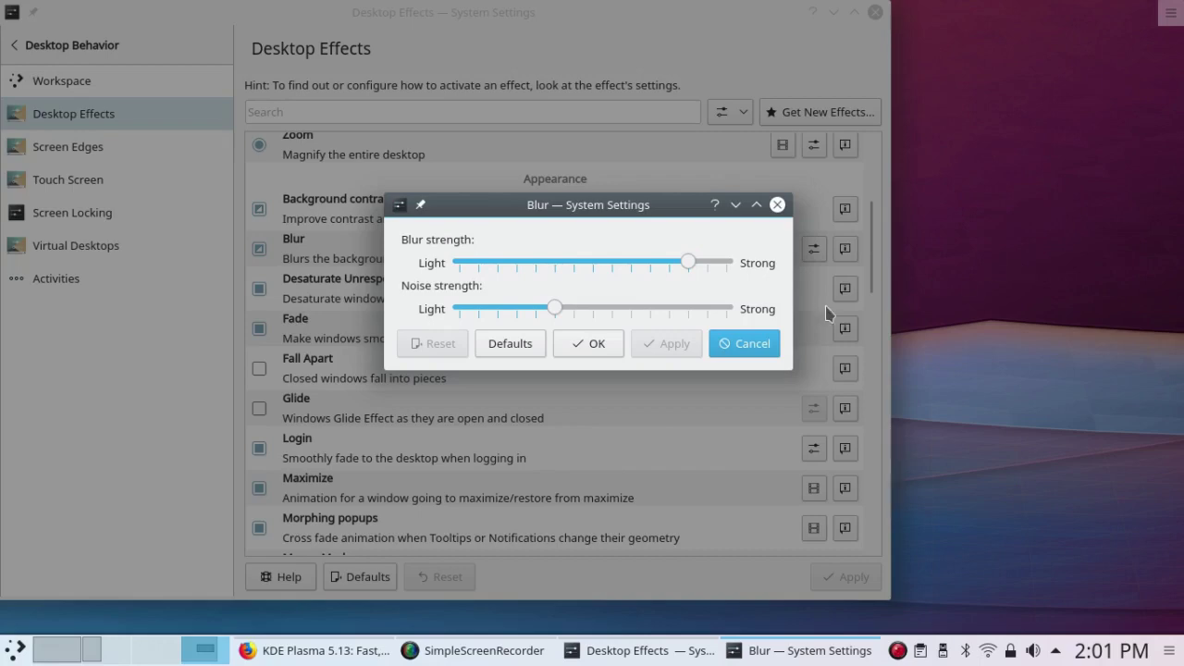
{"action": "left_click", "coordinate": [590, 344]}
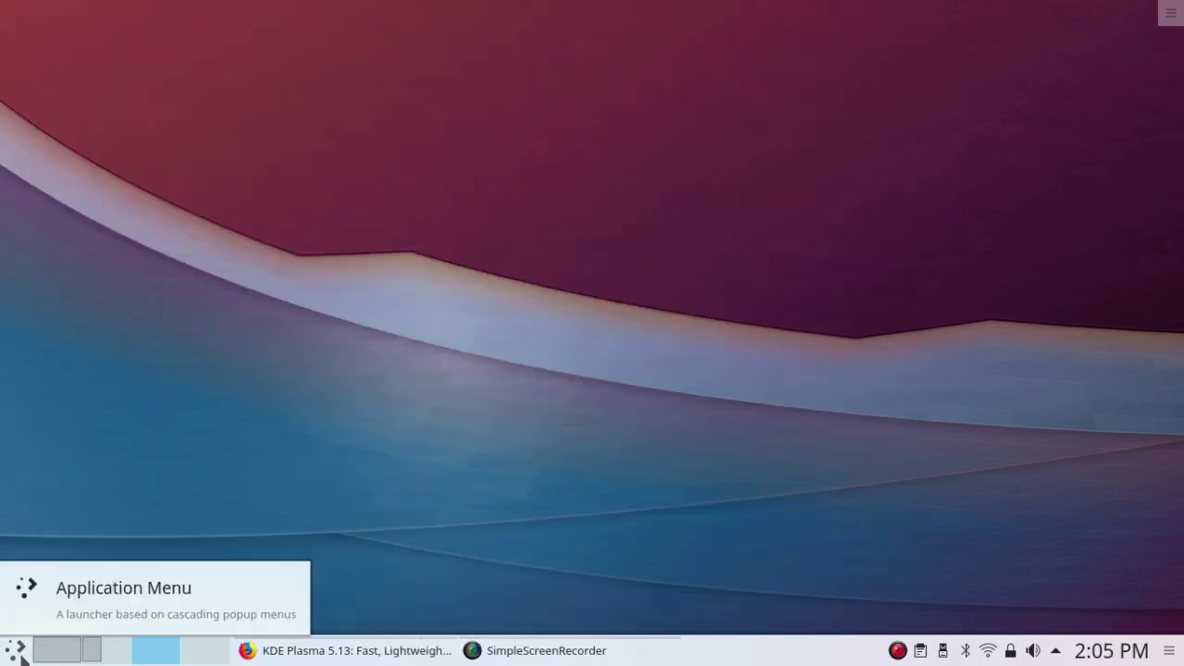
Replace the launcher with the Application Dashboard through the launcher's Alternatives list.
{"action": "right_click", "coordinate": [22, 655]}
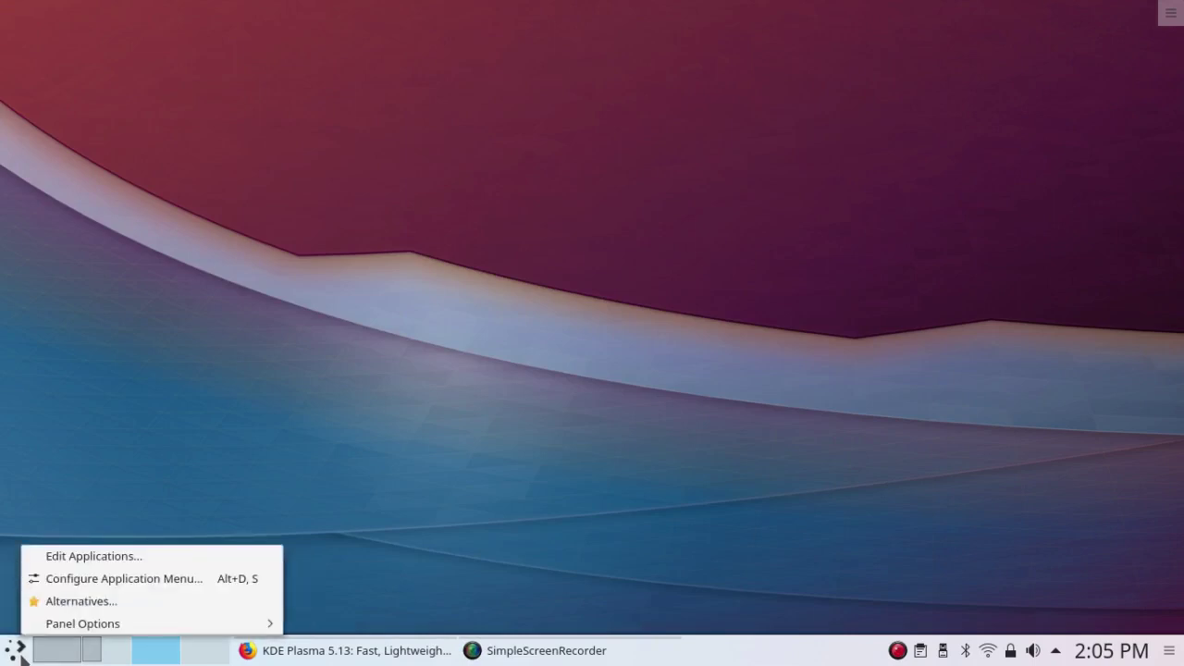
{"action": "left_click", "coordinate": [78, 602]}
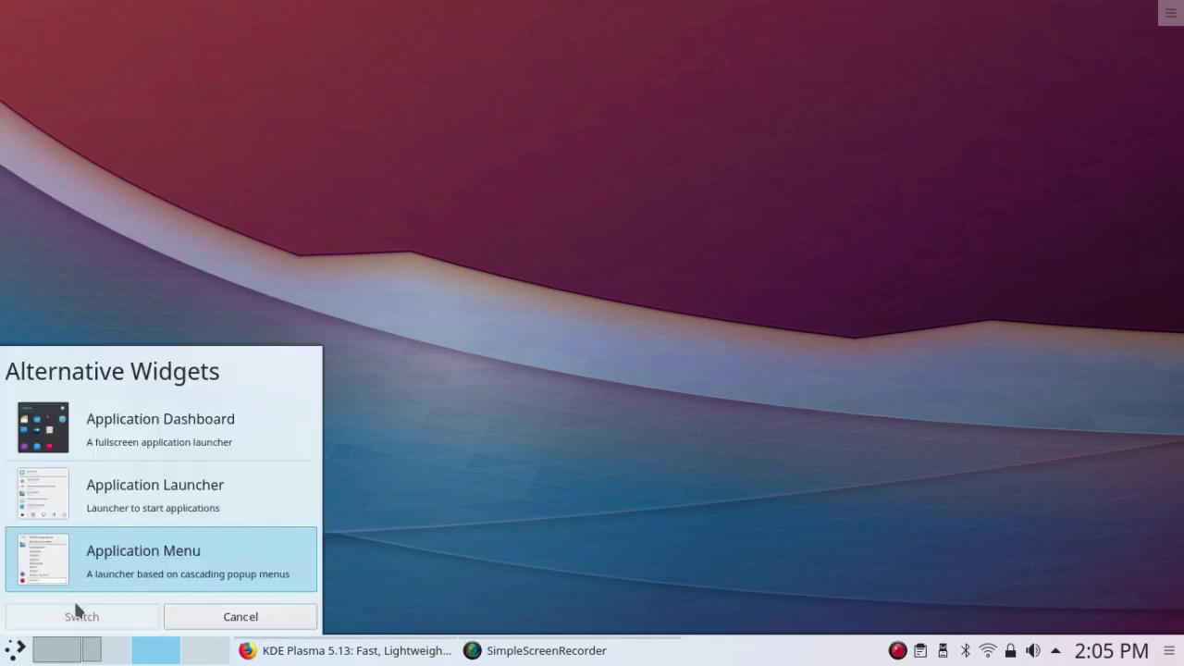
{"action": "left_click", "coordinate": [119, 422]}
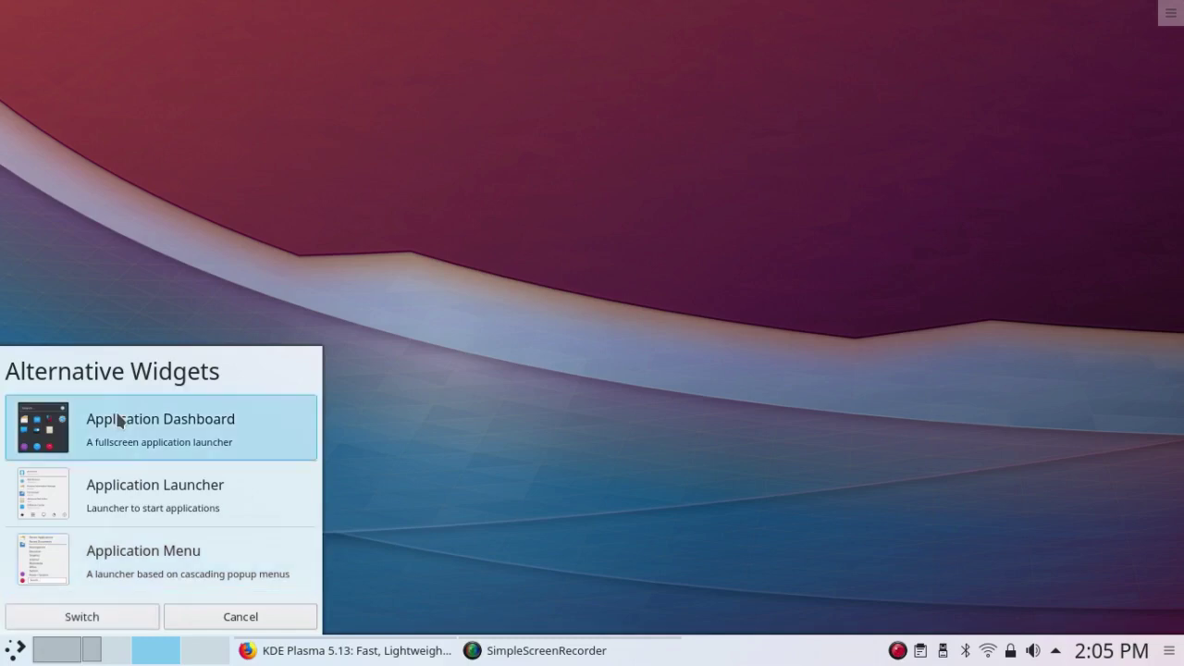
{"action": "left_click", "coordinate": [49, 613]}
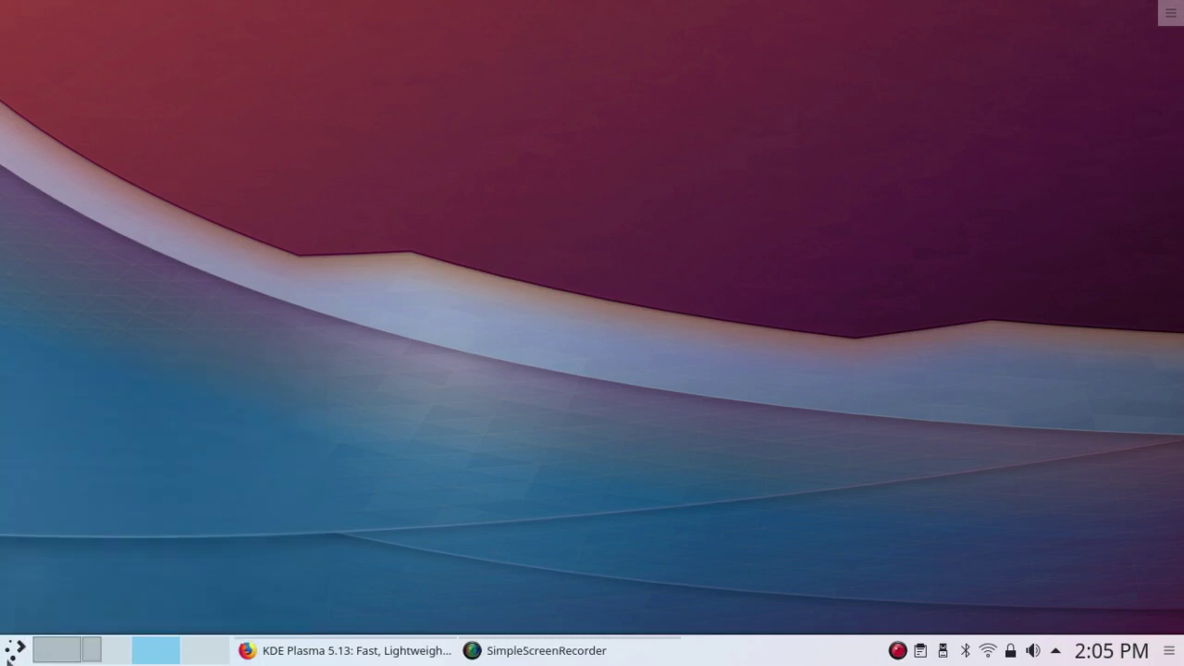
Preview the full-screen dashboard, close it, and switch to virtual desktop 3.
{"action": "left_click", "coordinate": [12, 653]}
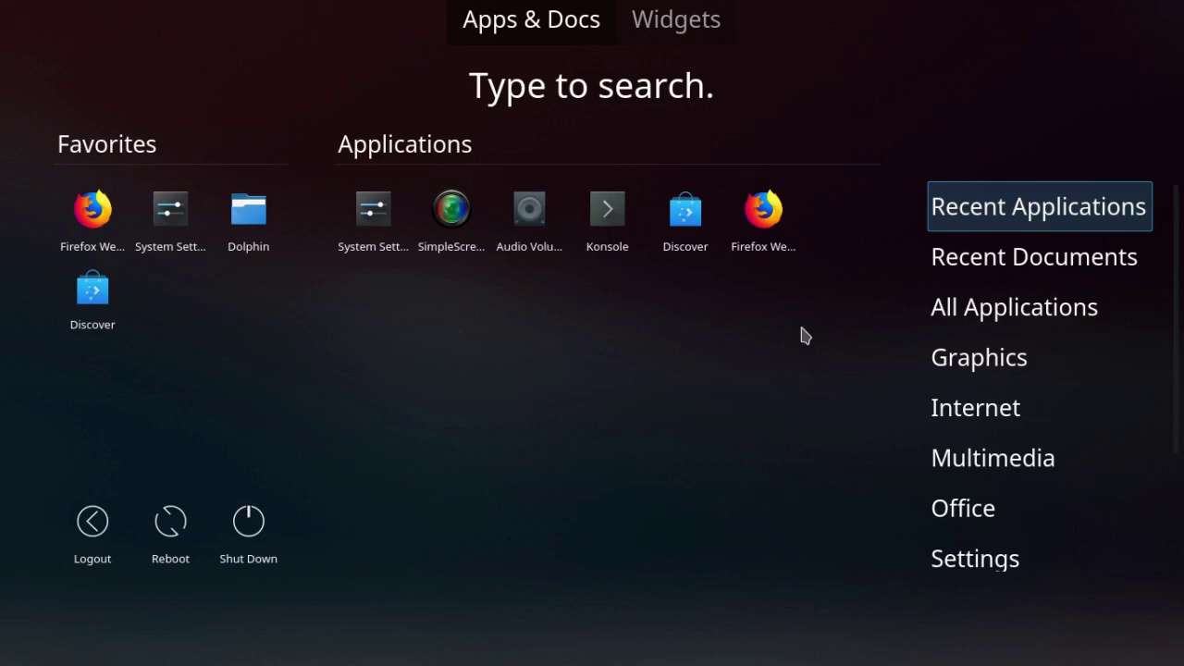
{"action": "left_click", "coordinate": [742, 344]}
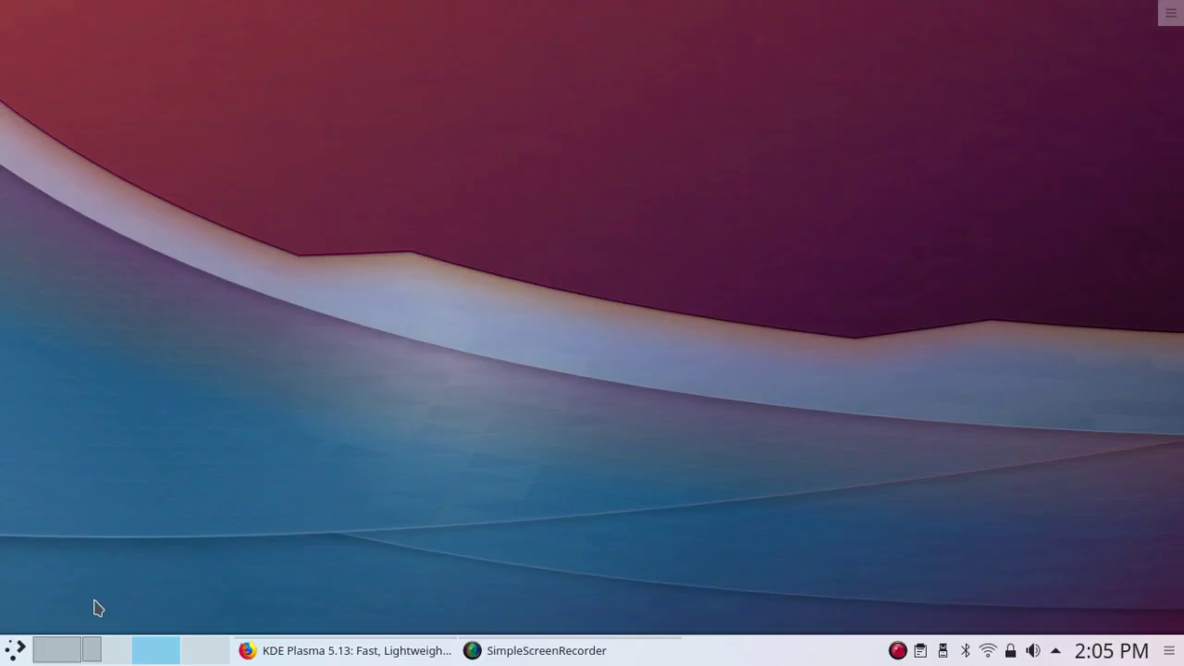
{"action": "left_click", "coordinate": [151, 652]}
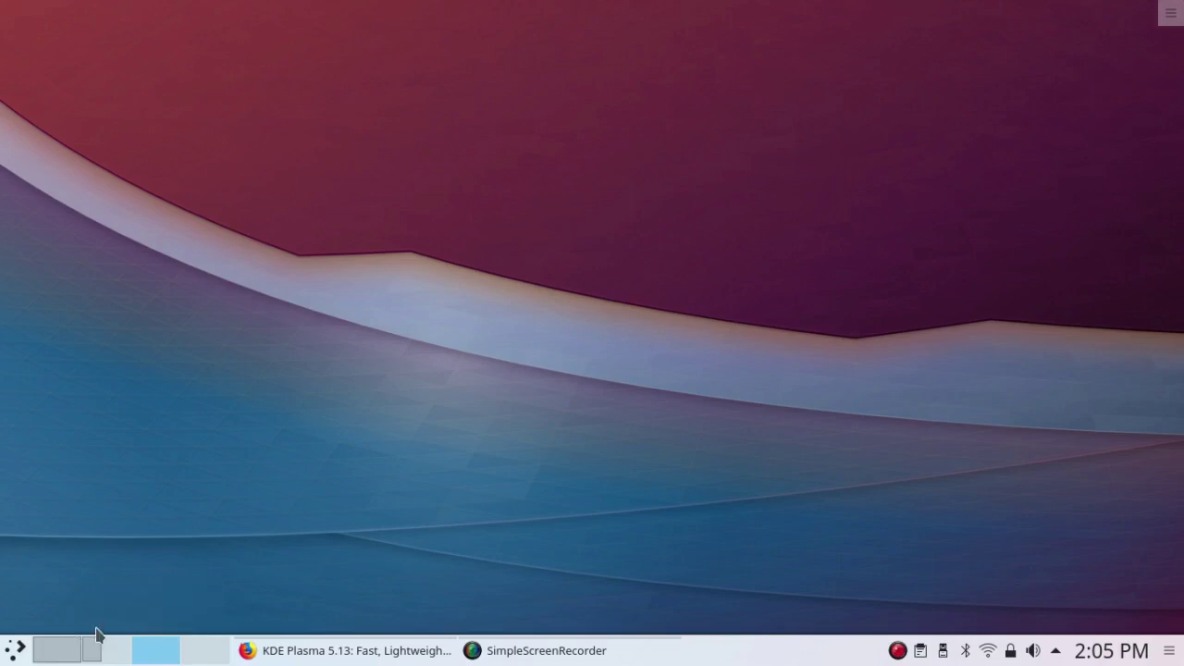
Launch Dolphin from the dashboard, move its window down and right, then reopen the dashboard.
{"action": "left_click", "coordinate": [16, 652]}
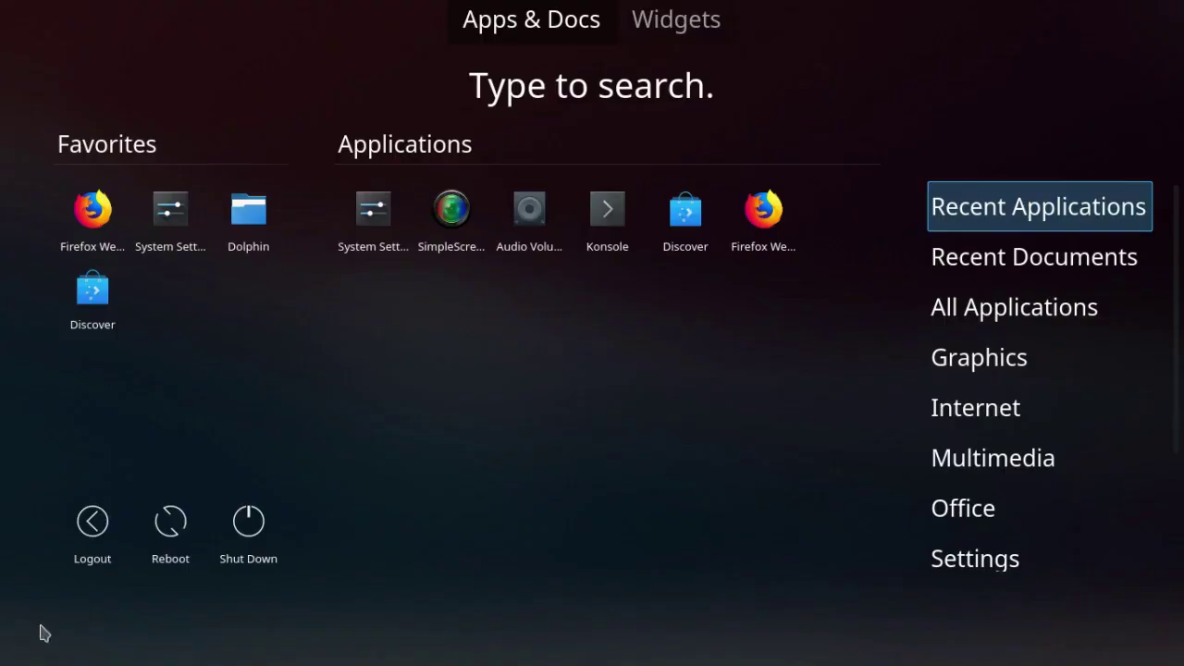
{"action": "key", "text": "Down"}
{"action": "key", "text": "Down"}
{"action": "key", "text": "Down"}
{"action": "key", "text": "Down"}
{"action": "key", "text": "Down"}
{"action": "key", "text": "Down"}
{"action": "left_click", "coordinate": [274, 219]}
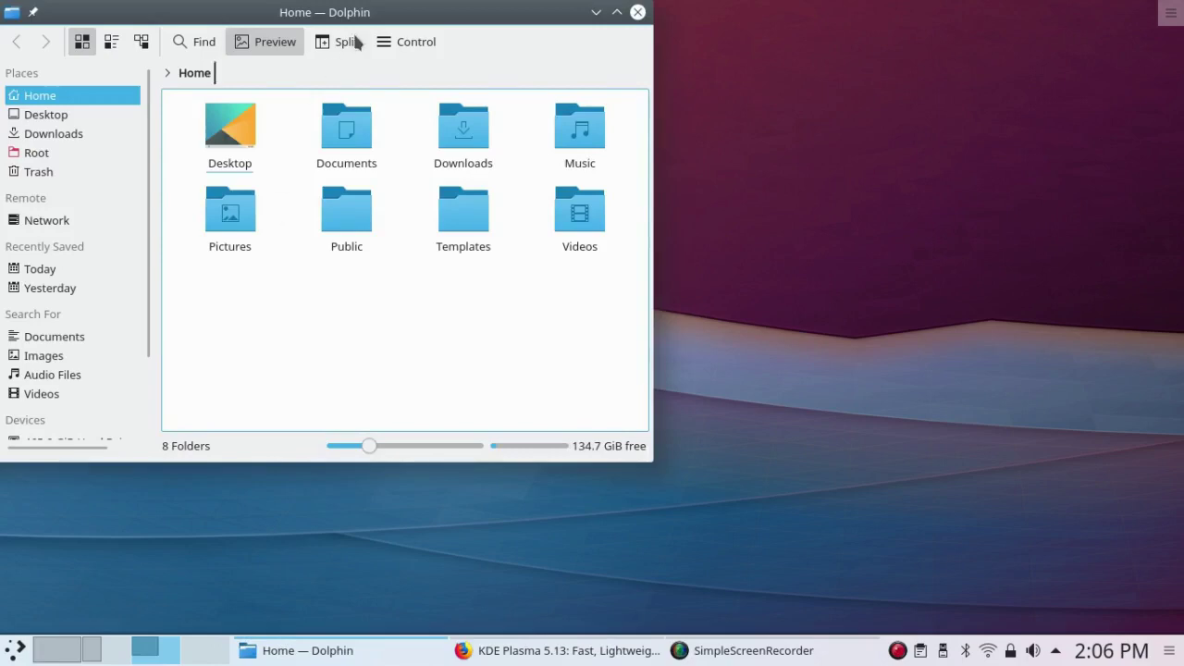
{"action": "left_click_drag", "start_coordinate": [417, 19], "coordinate": [509, 70]}
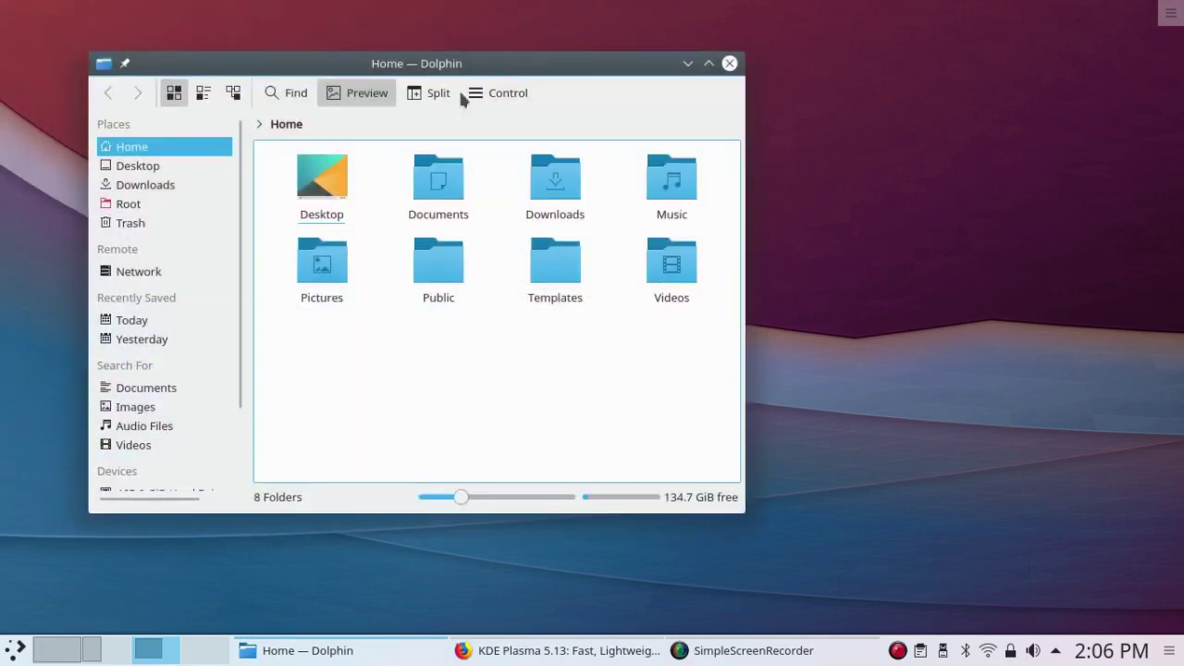
{"action": "left_click", "coordinate": [16, 652]}
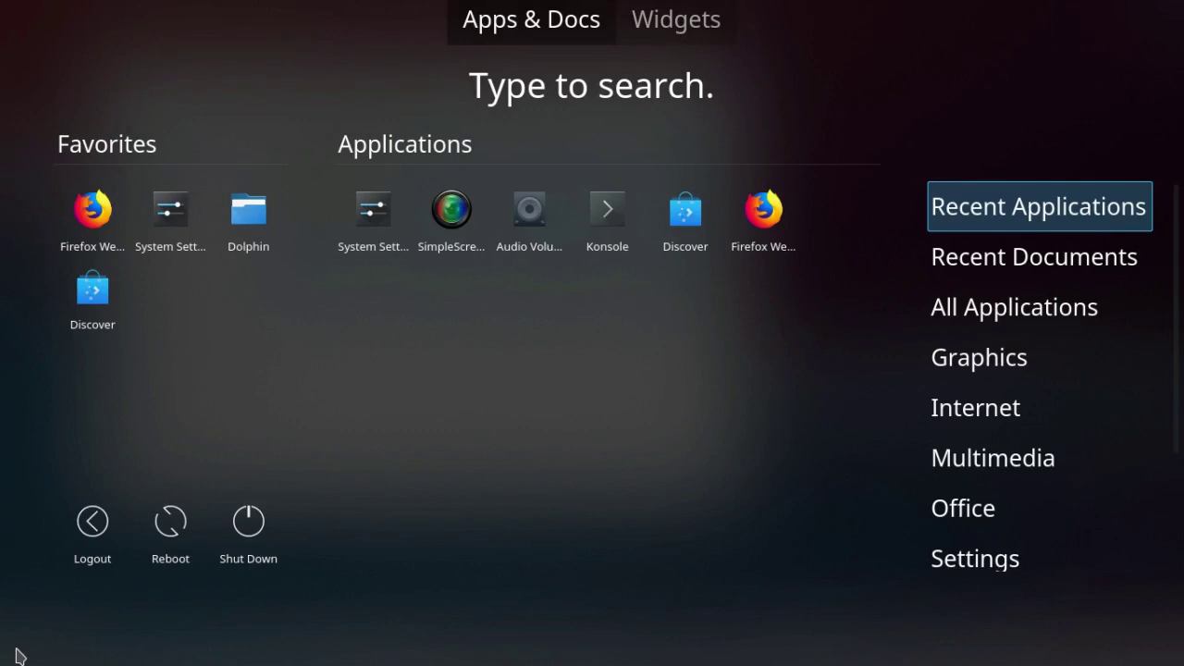
Launch System Settings from the application dashboard and go to Desktop Behavior > Desktop Effects.
{"action": "left_click", "coordinate": [15, 655]}
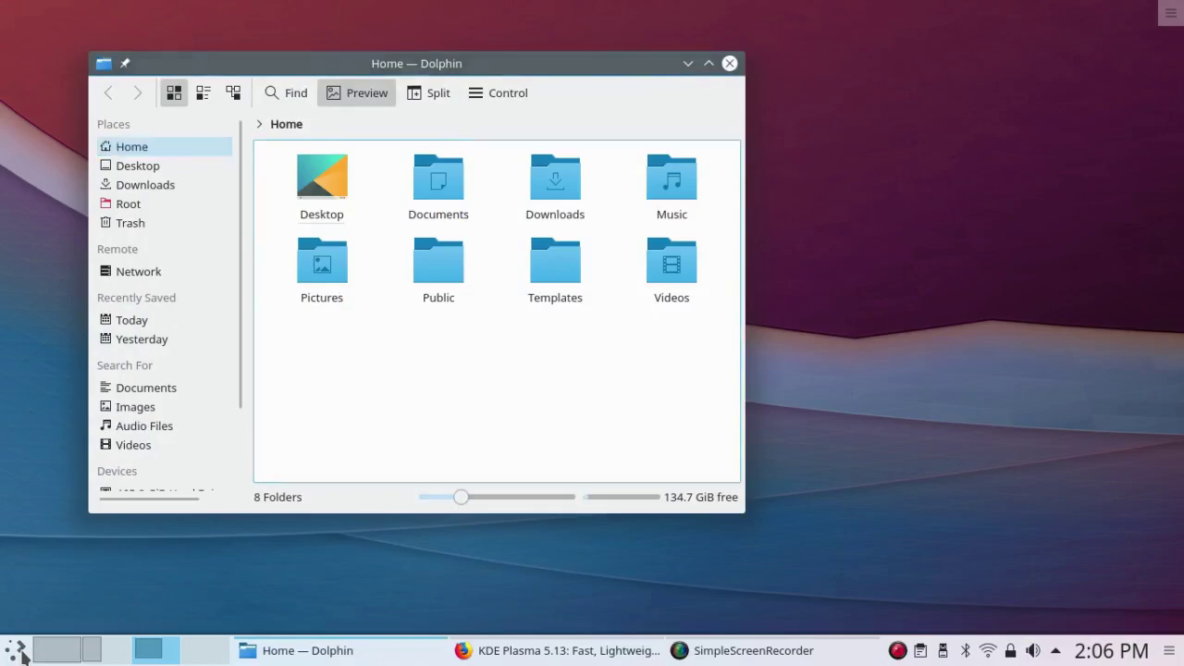
{"action": "left_click", "coordinate": [21, 654]}
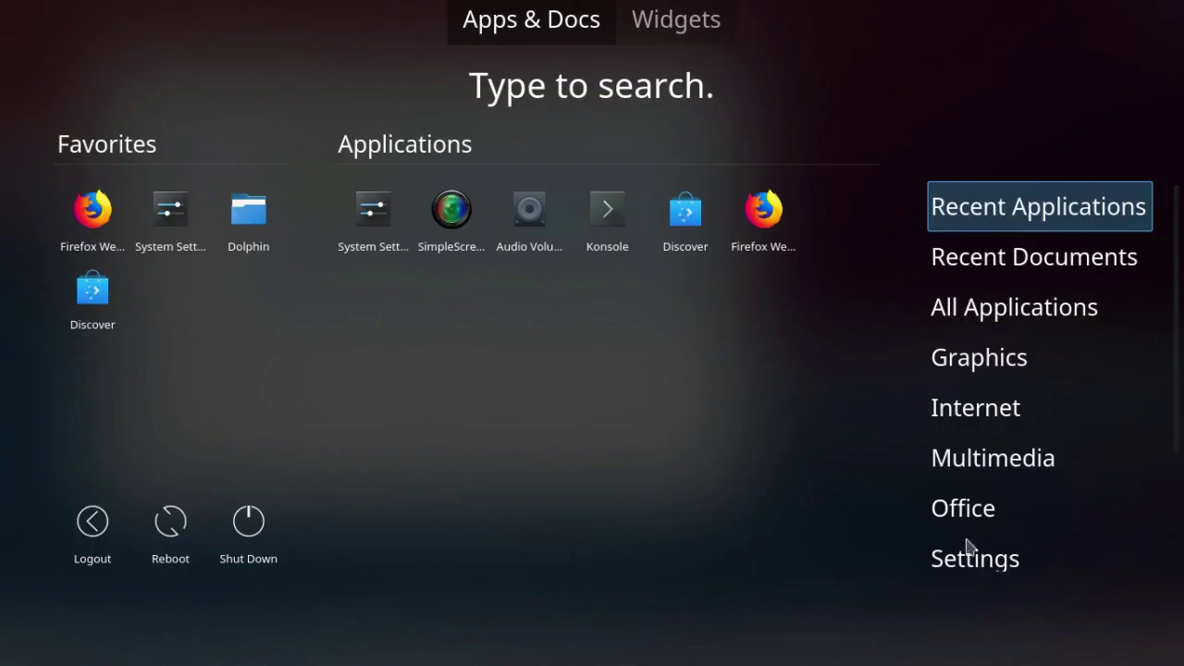
{"action": "mouse_move", "coordinate": [991, 547]}
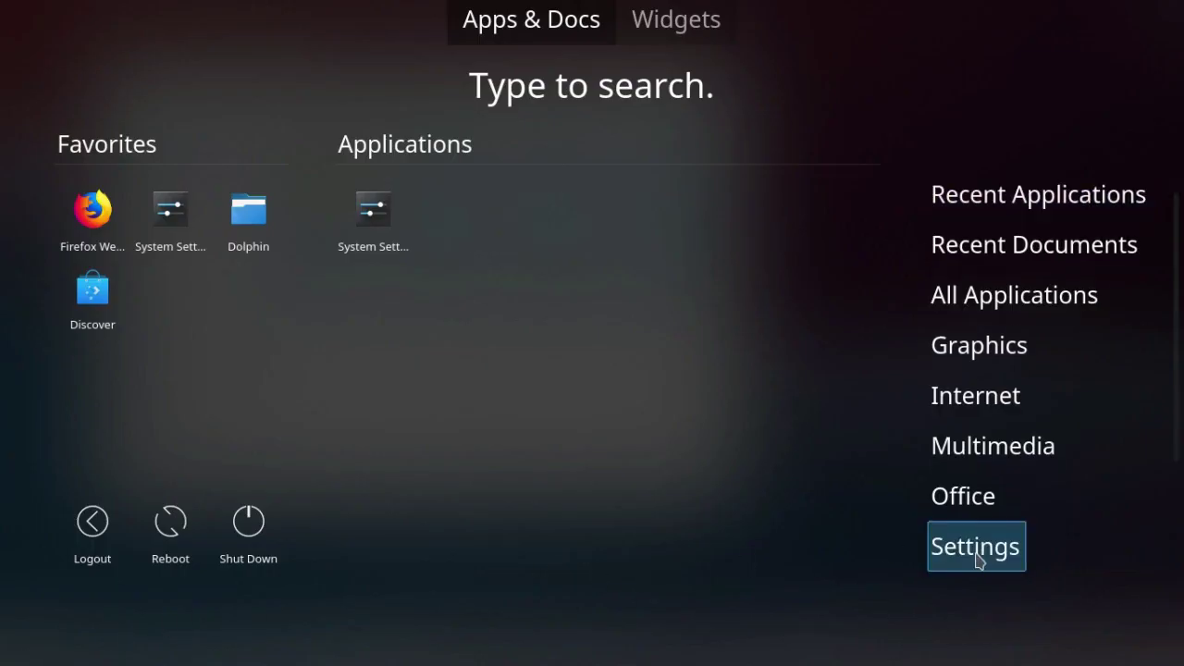
{"action": "left_click", "coordinate": [383, 212]}
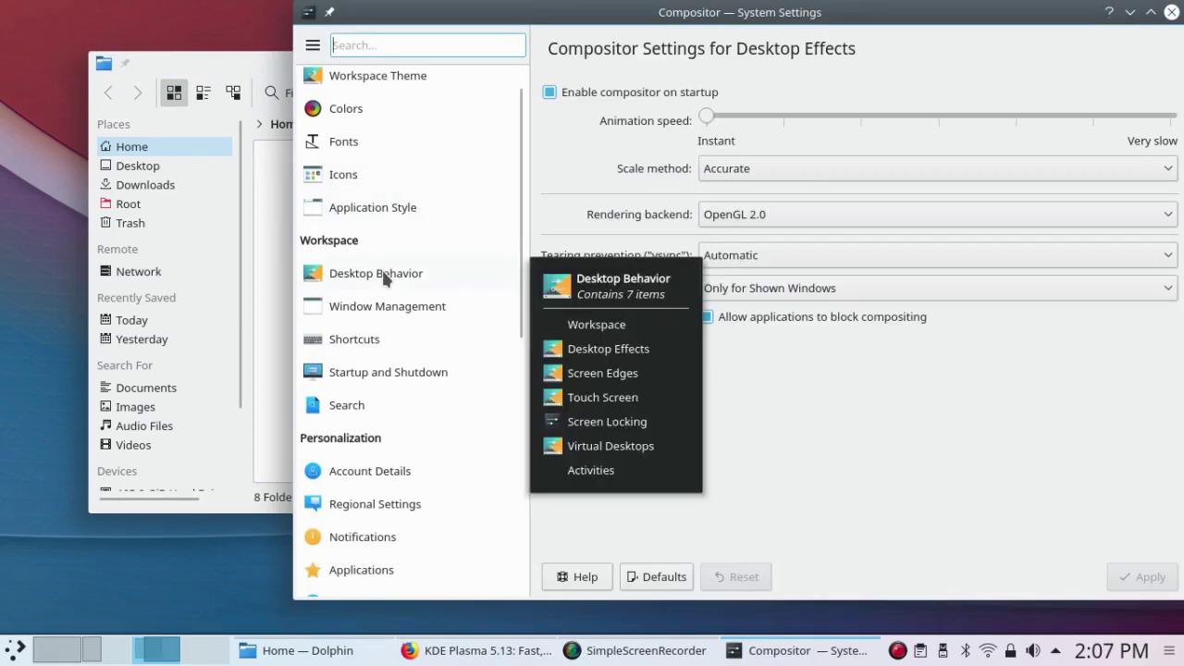
{"action": "left_click", "coordinate": [385, 275]}
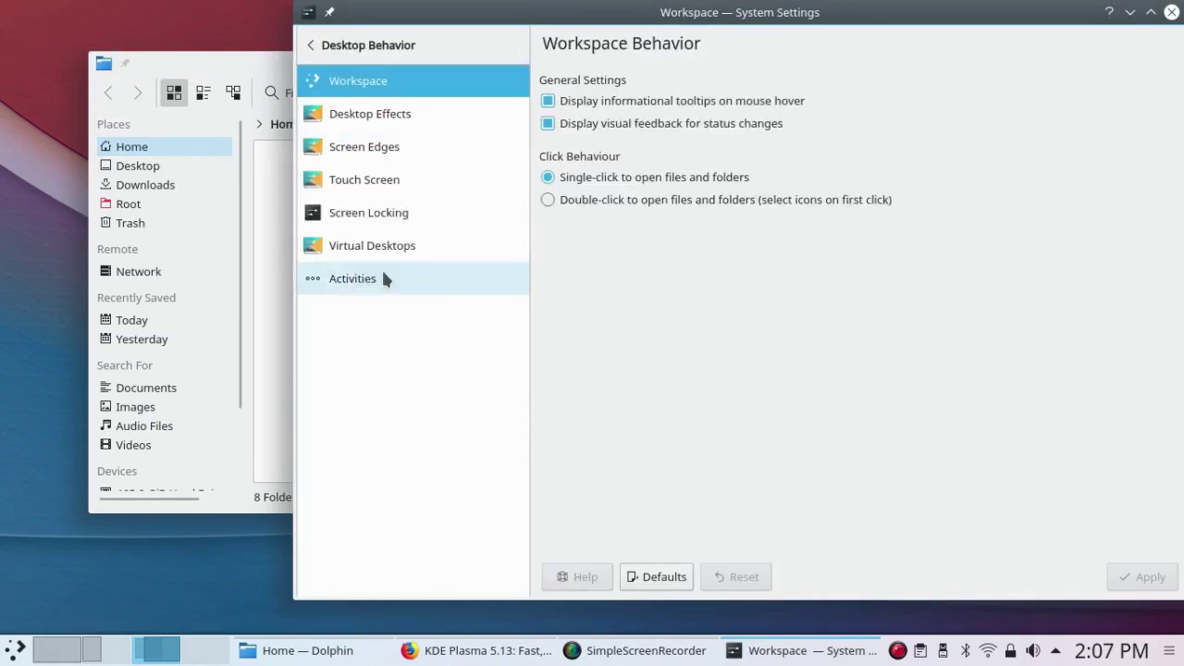
{"action": "left_click", "coordinate": [388, 115]}
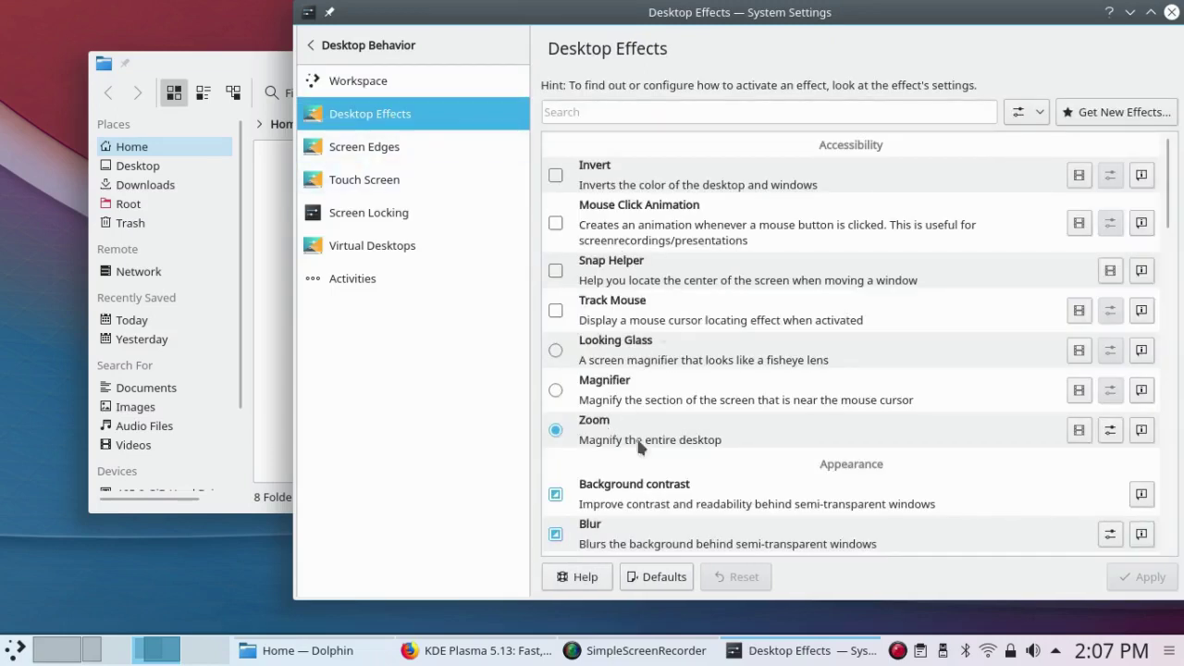
Lower the Blur effect's strength from near Strong to near Light and apply it.
{"action": "left_click", "coordinate": [1110, 535]}
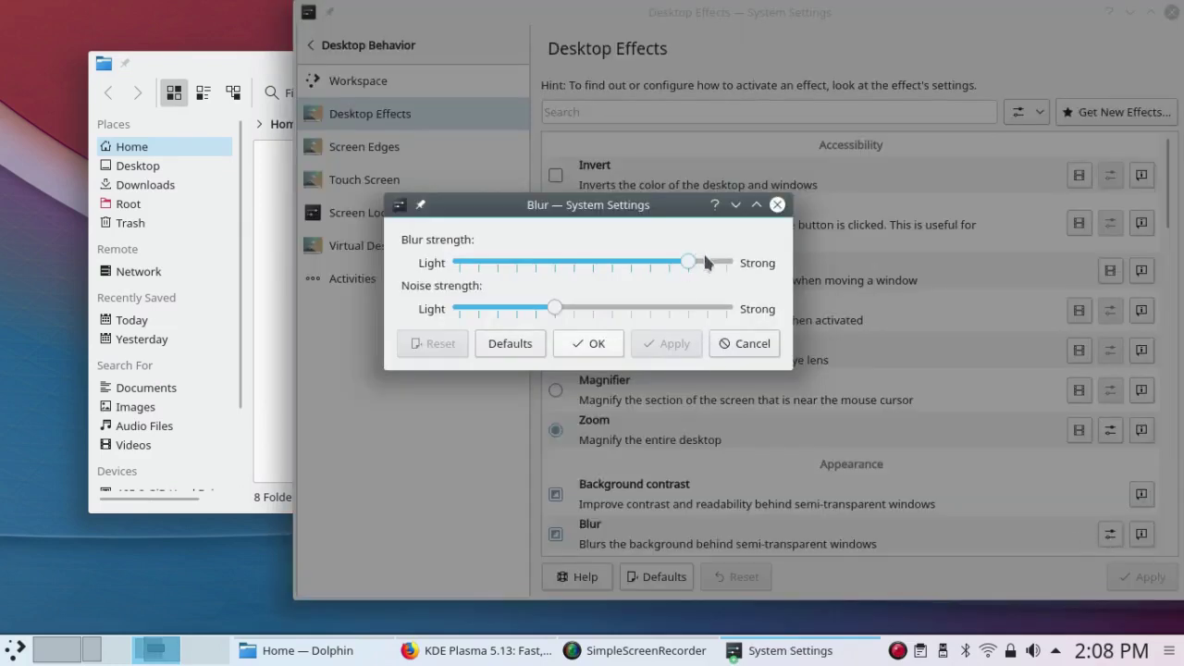
{"action": "left_click_drag", "start_coordinate": [688, 263], "coordinate": [550, 264]}
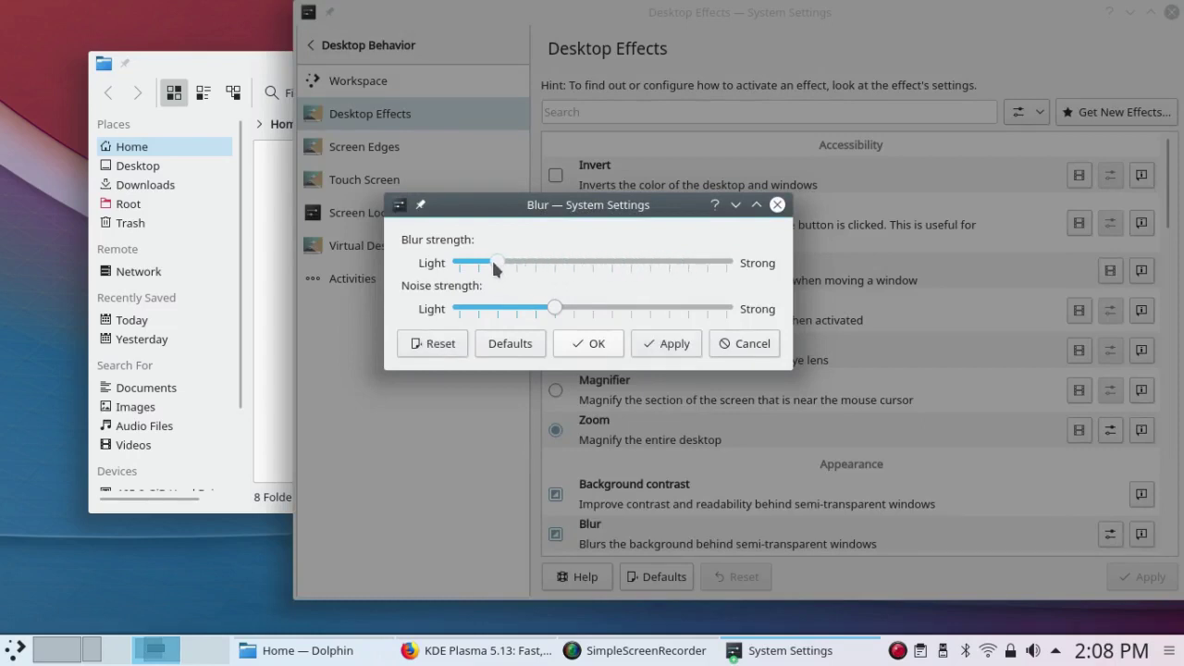
{"action": "left_click", "coordinate": [678, 349]}
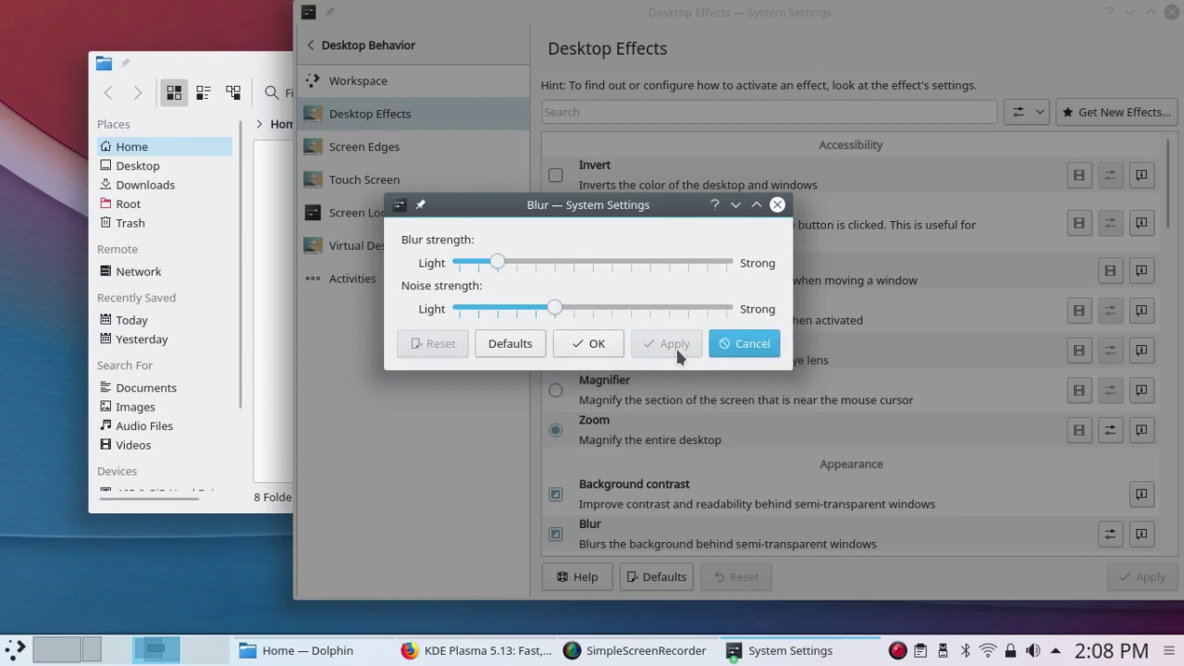
{"action": "left_click", "coordinate": [609, 347]}
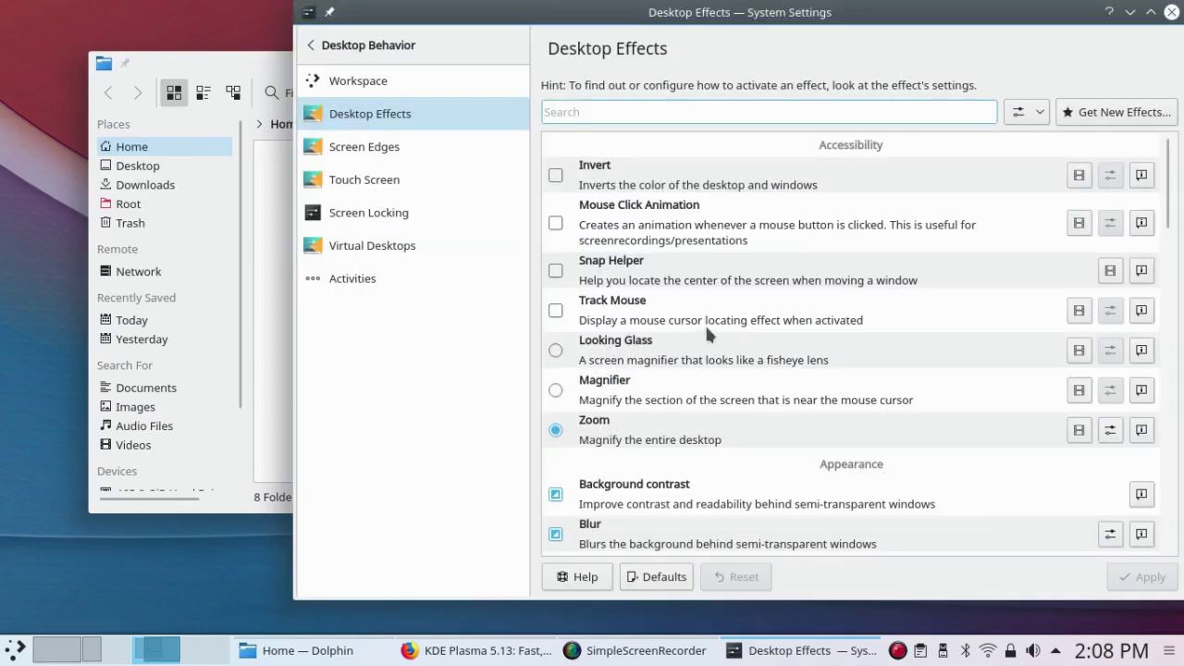
Close System Settings, then open and dismiss the application dashboard.
{"action": "left_click", "coordinate": [1171, 13]}
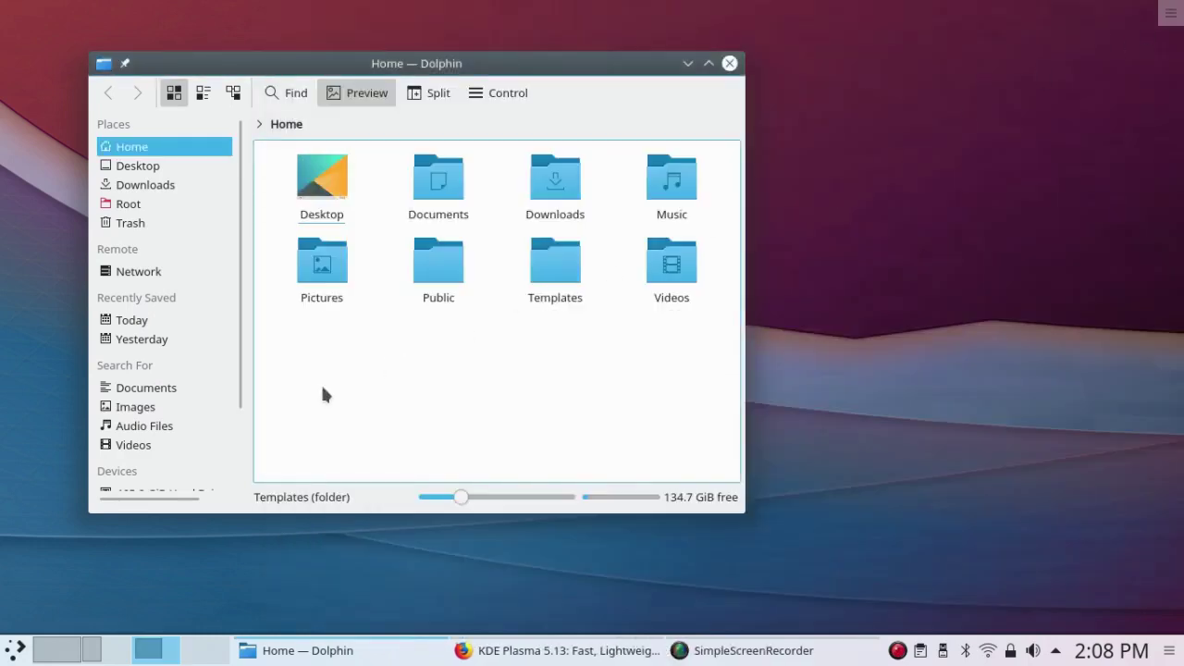
{"action": "left_click", "coordinate": [16, 651]}
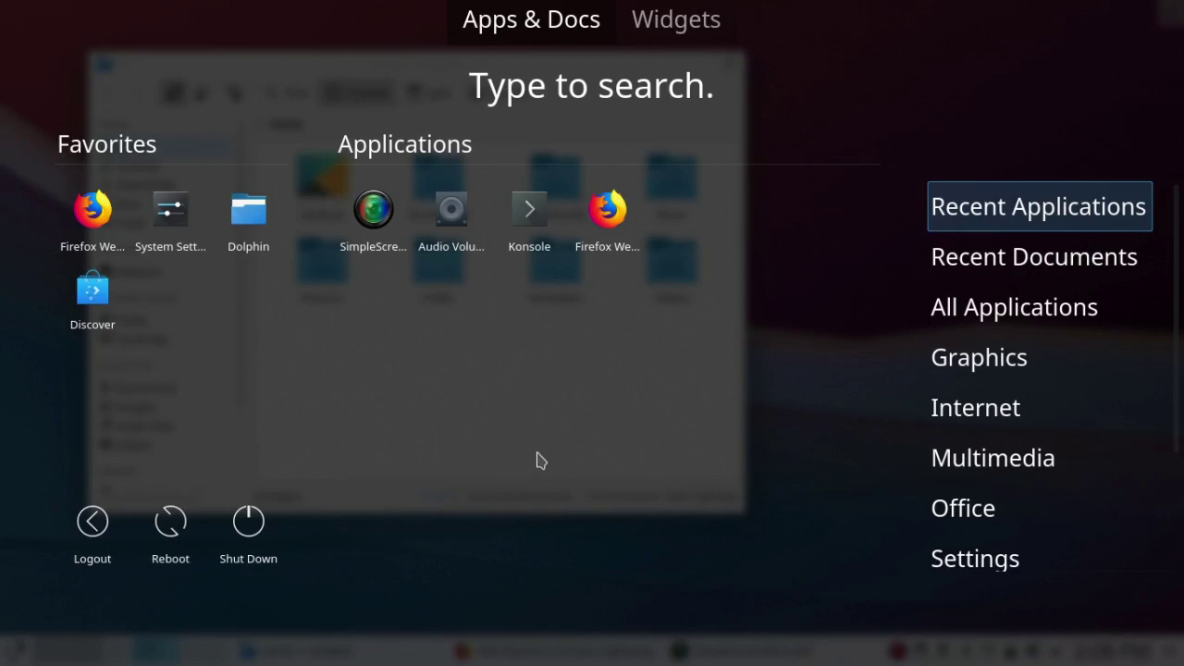
{"action": "left_click", "coordinate": [439, 578]}
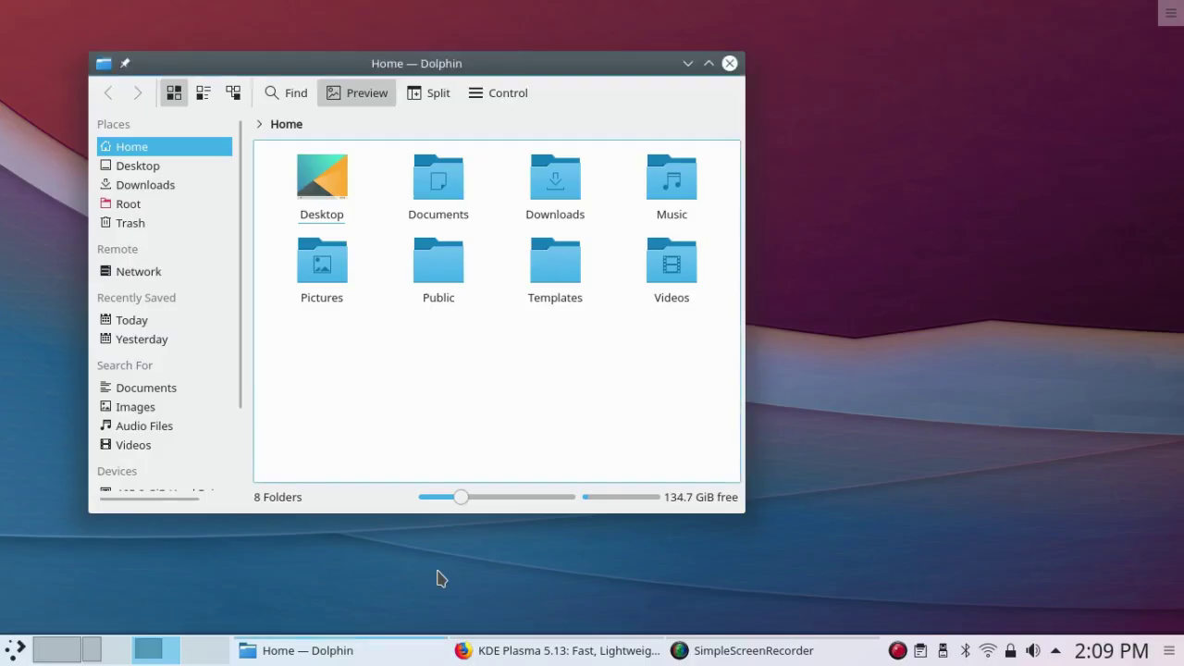
Switch the launcher to the cascading Application Menu and close the Dolphin window.
{"action": "right_click", "coordinate": [16, 651]}
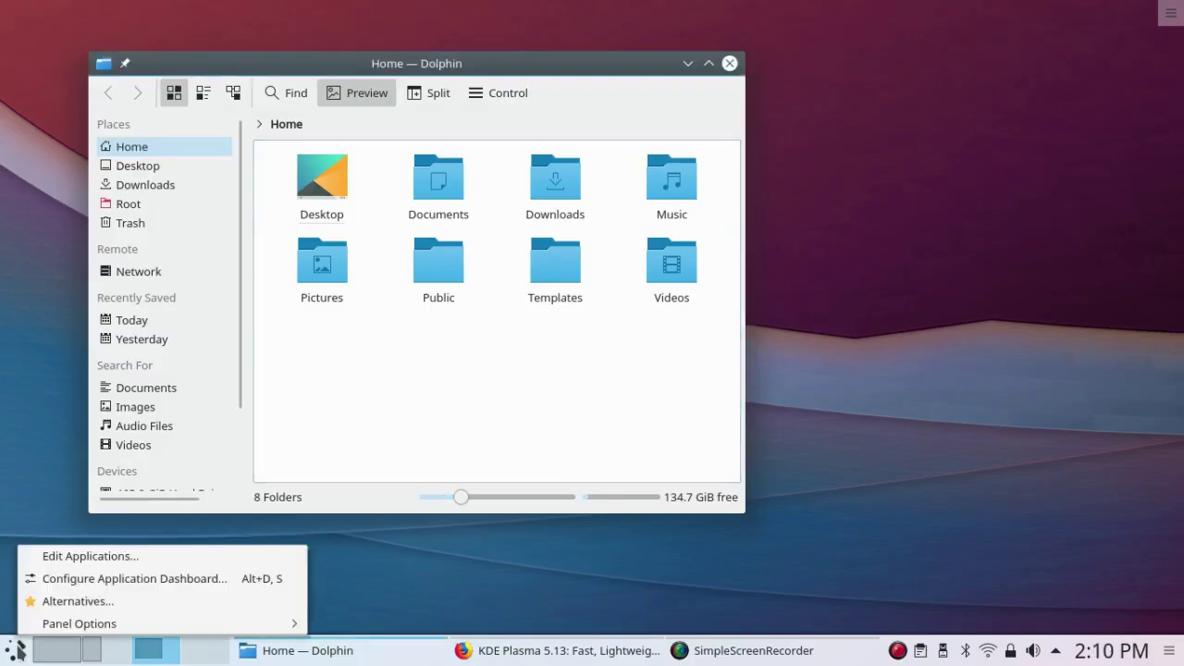
{"action": "left_click", "coordinate": [69, 606]}
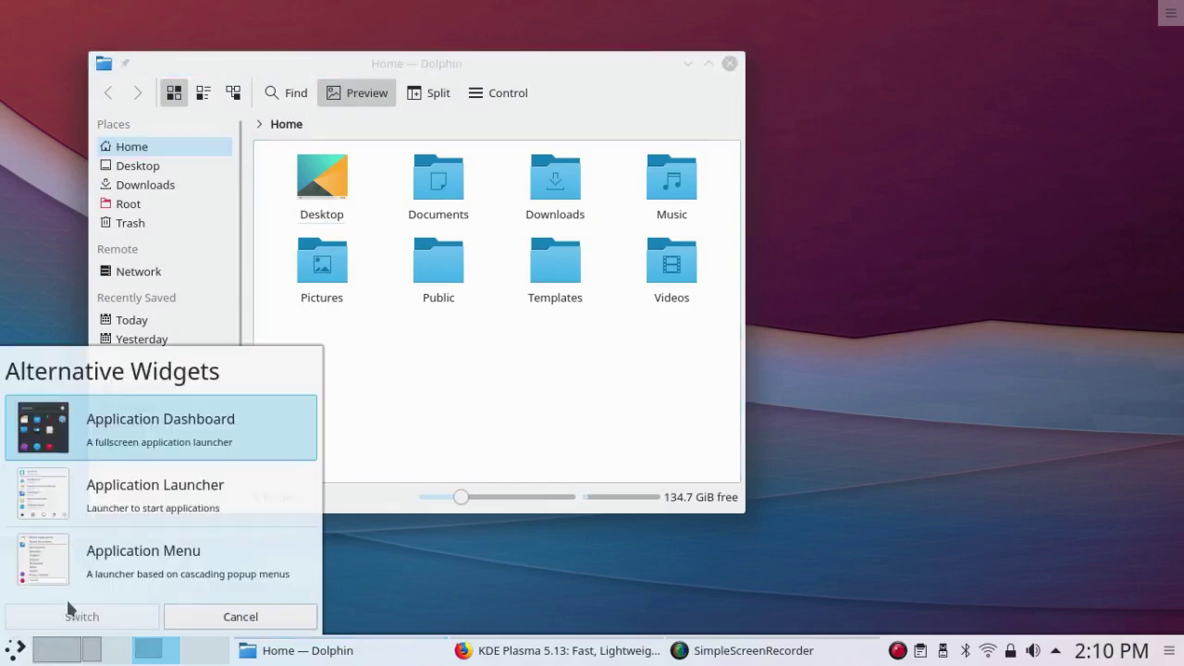
{"action": "left_click", "coordinate": [44, 555]}
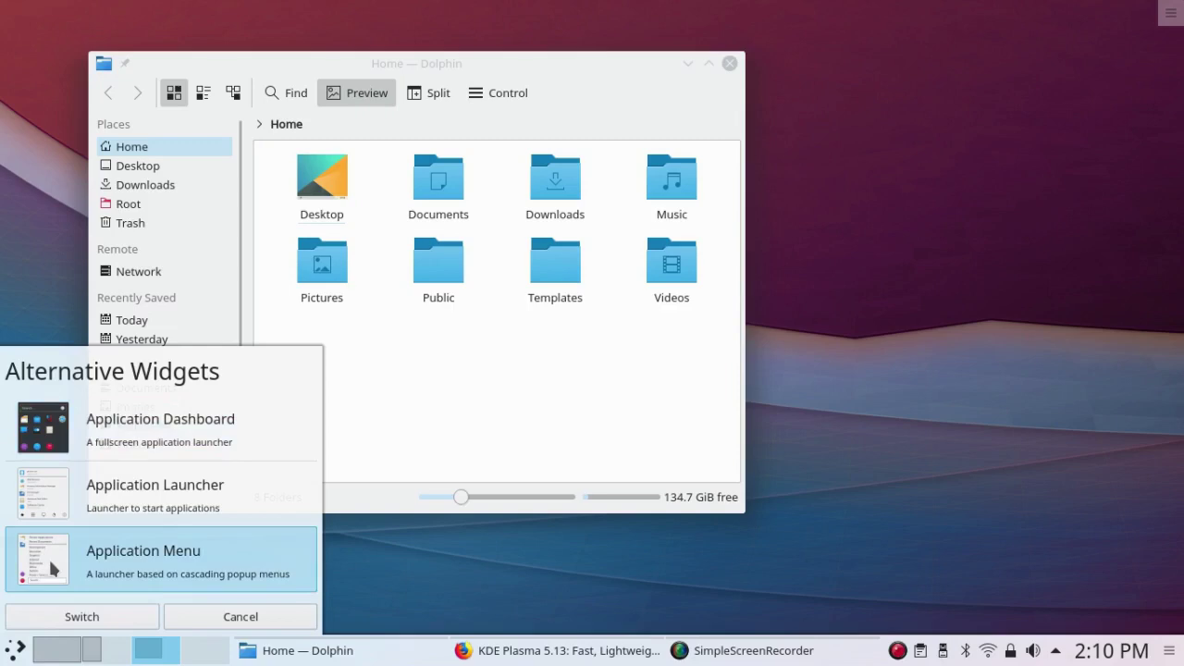
{"action": "left_click", "coordinate": [81, 616]}
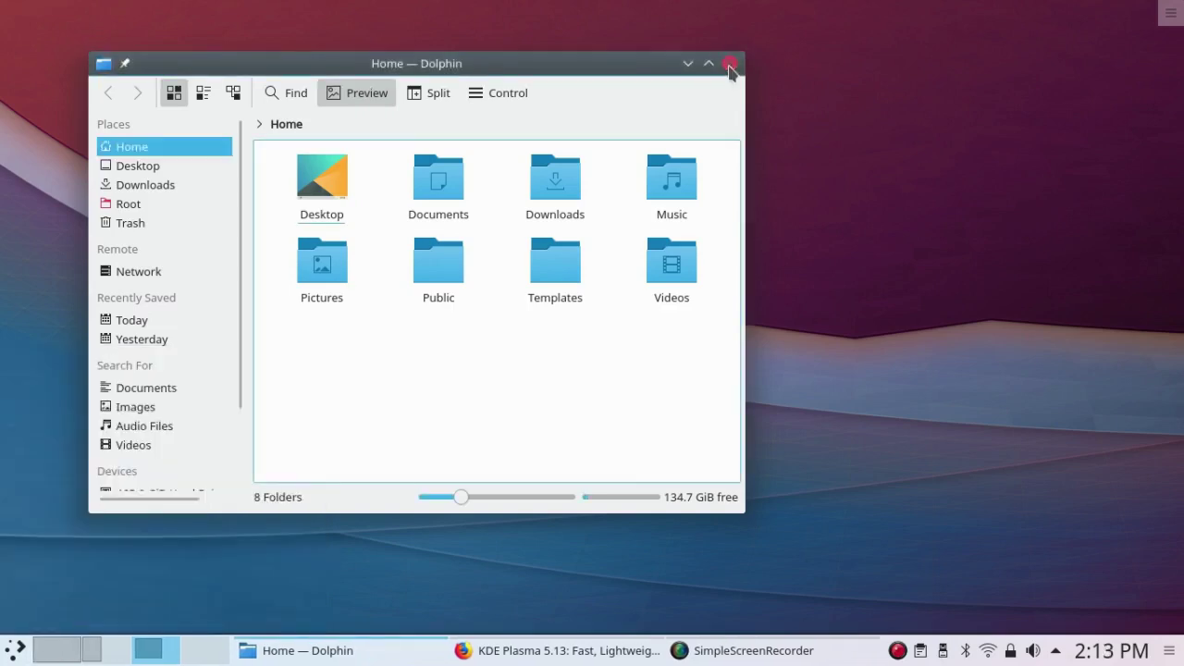
{"action": "left_click", "coordinate": [730, 63]}
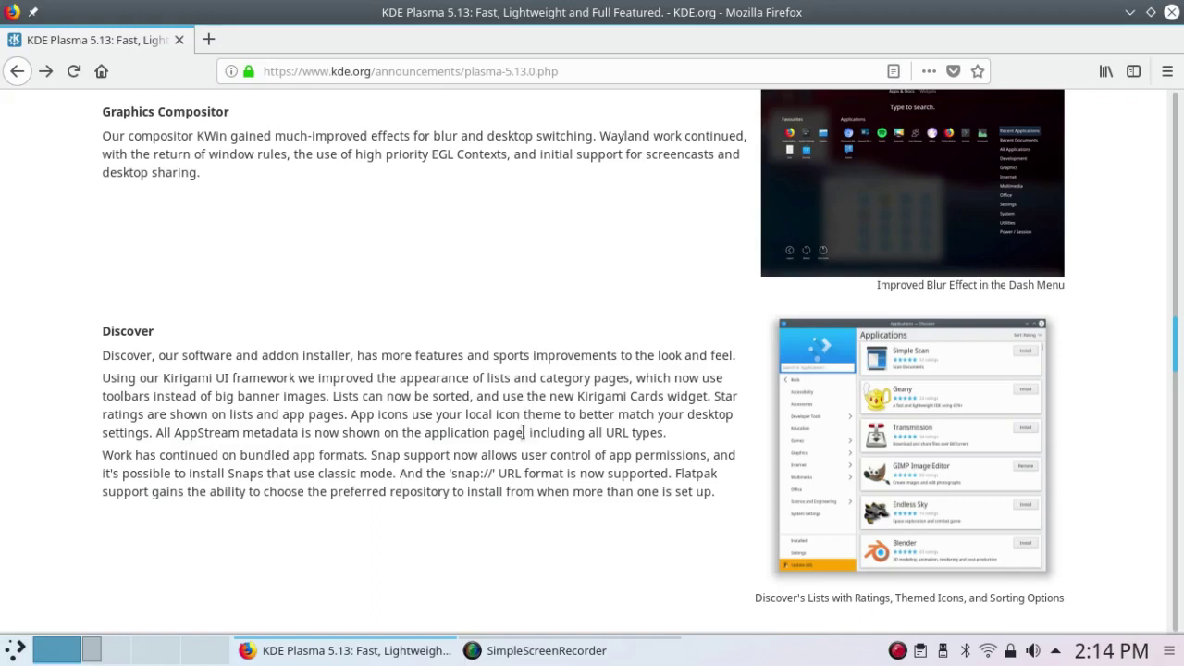
Switch to an empty virtual desktop from the pager.
{"action": "left_click", "coordinate": [196, 655]}
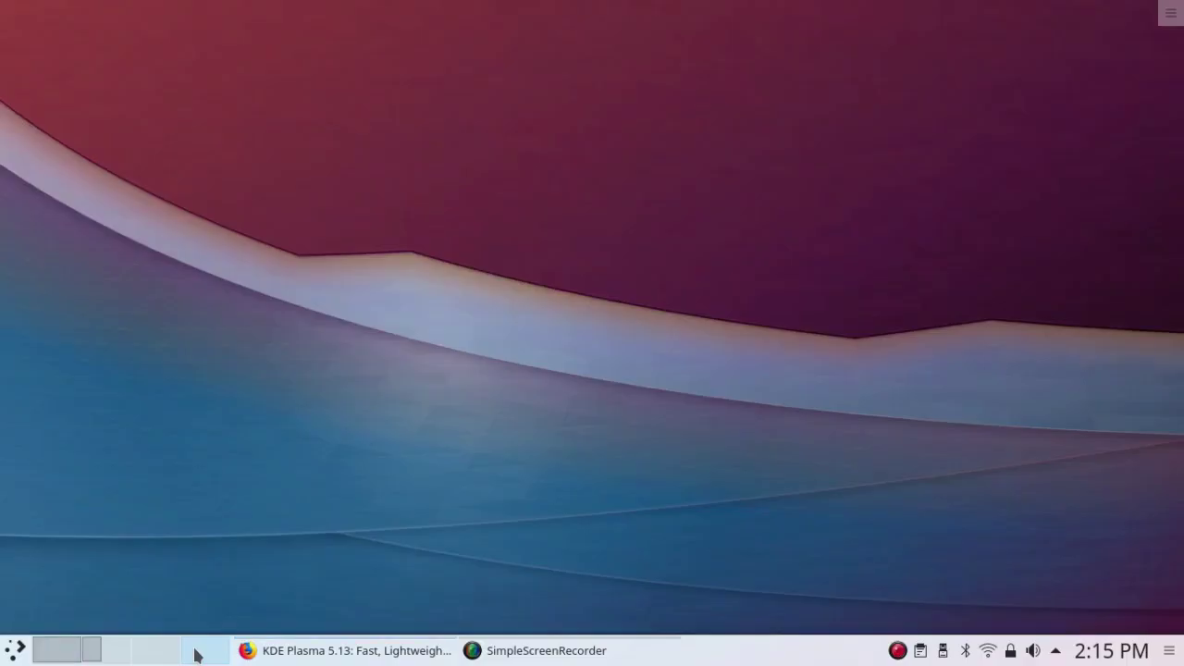
{"action": "left_click", "coordinate": [21, 650]}
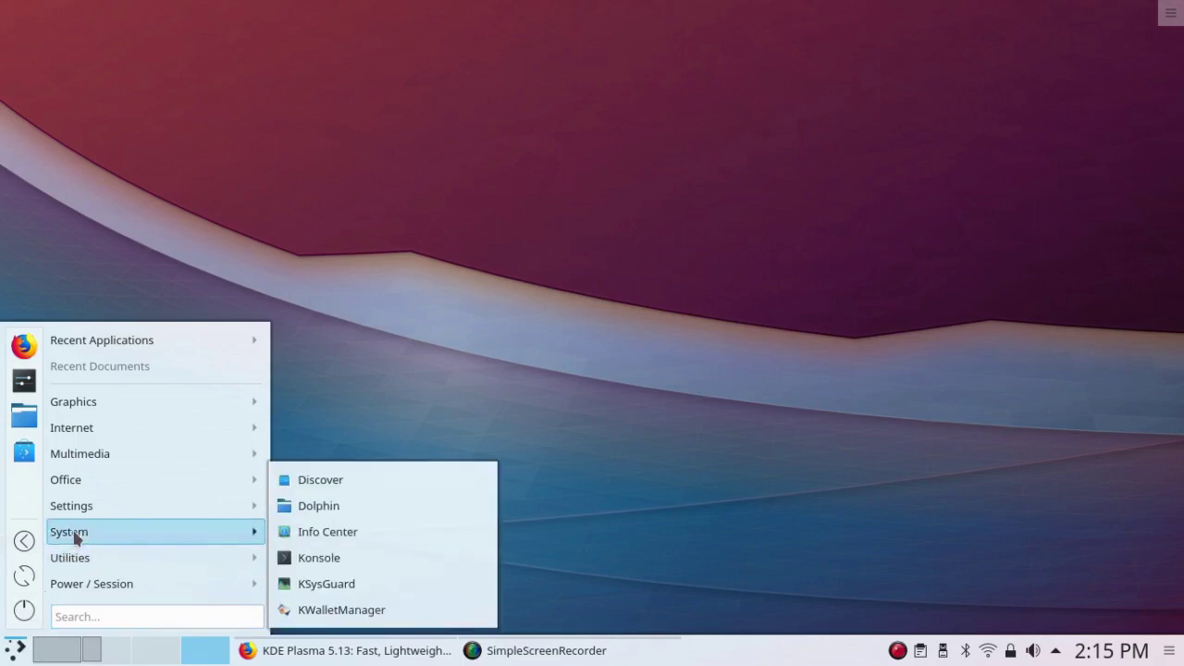
{"action": "mouse_move", "coordinate": [235, 552]}
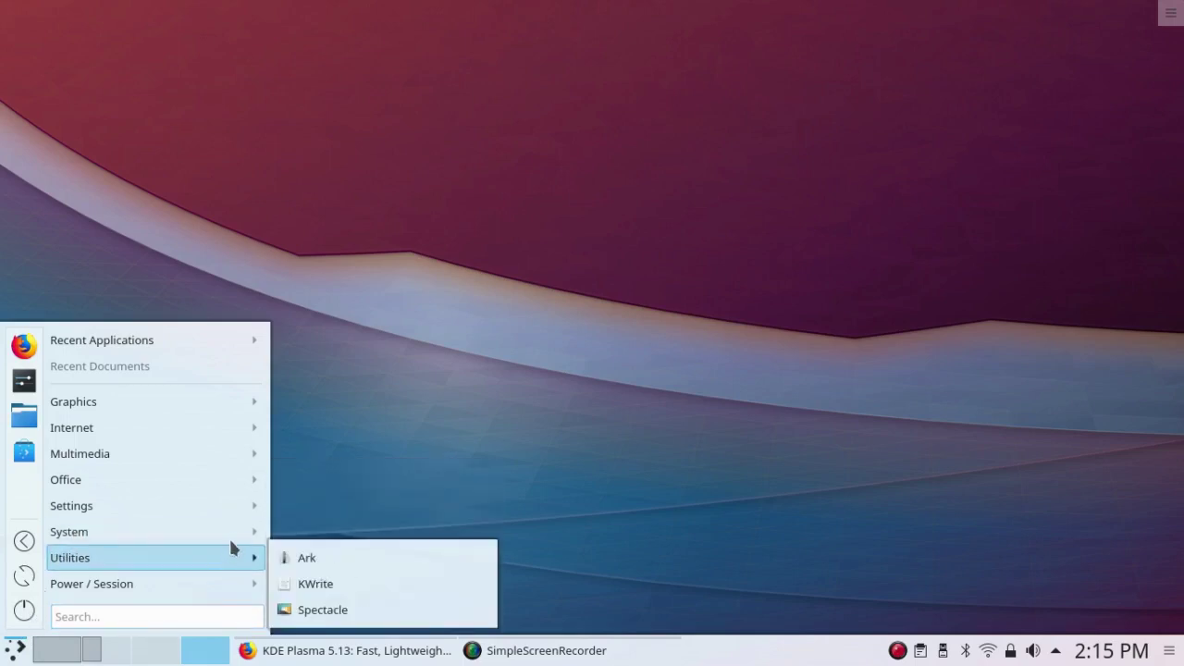
{"action": "mouse_move", "coordinate": [235, 532]}
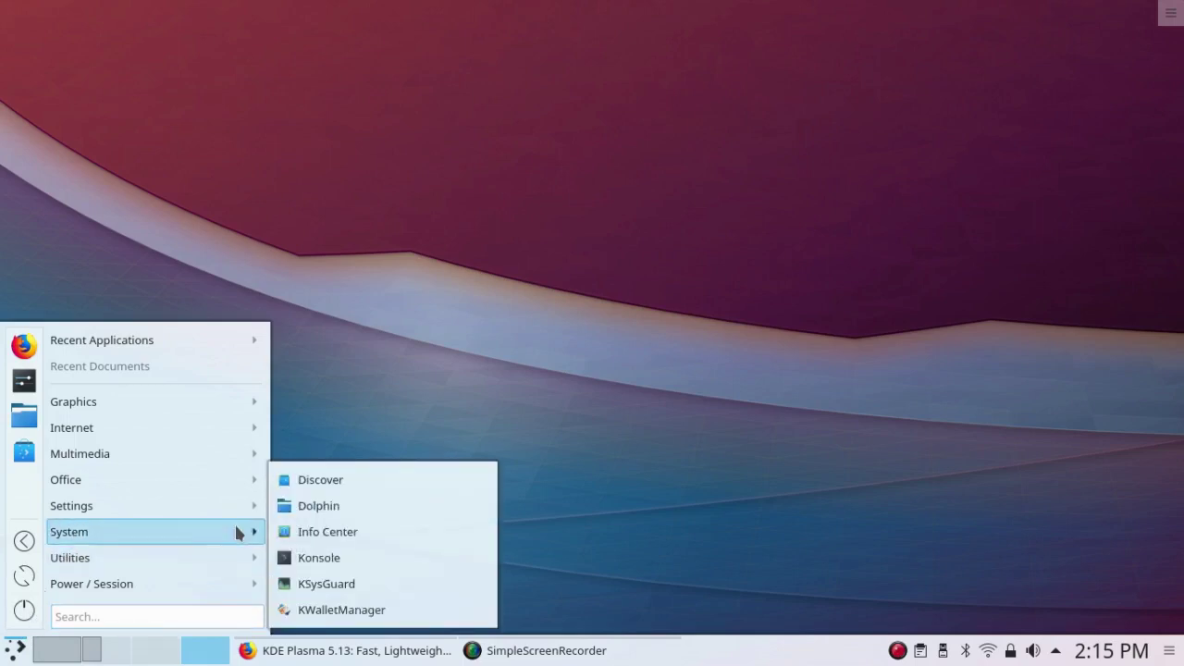
{"action": "left_click", "coordinate": [315, 487]}
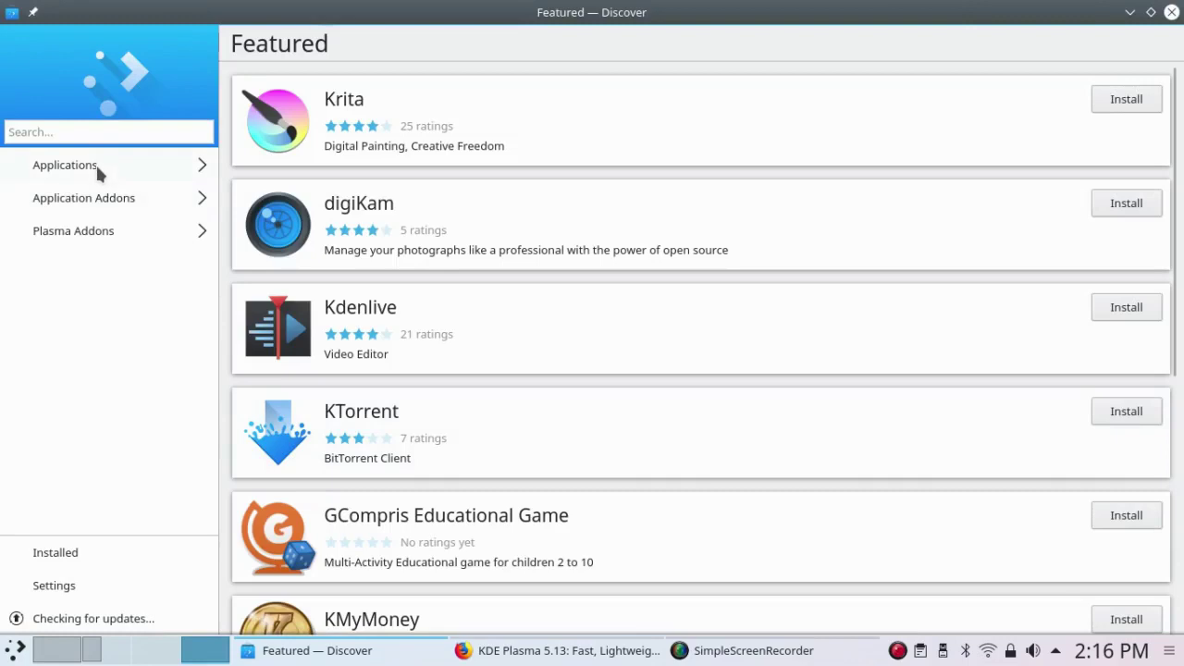
{"action": "left_click", "coordinate": [64, 165]}
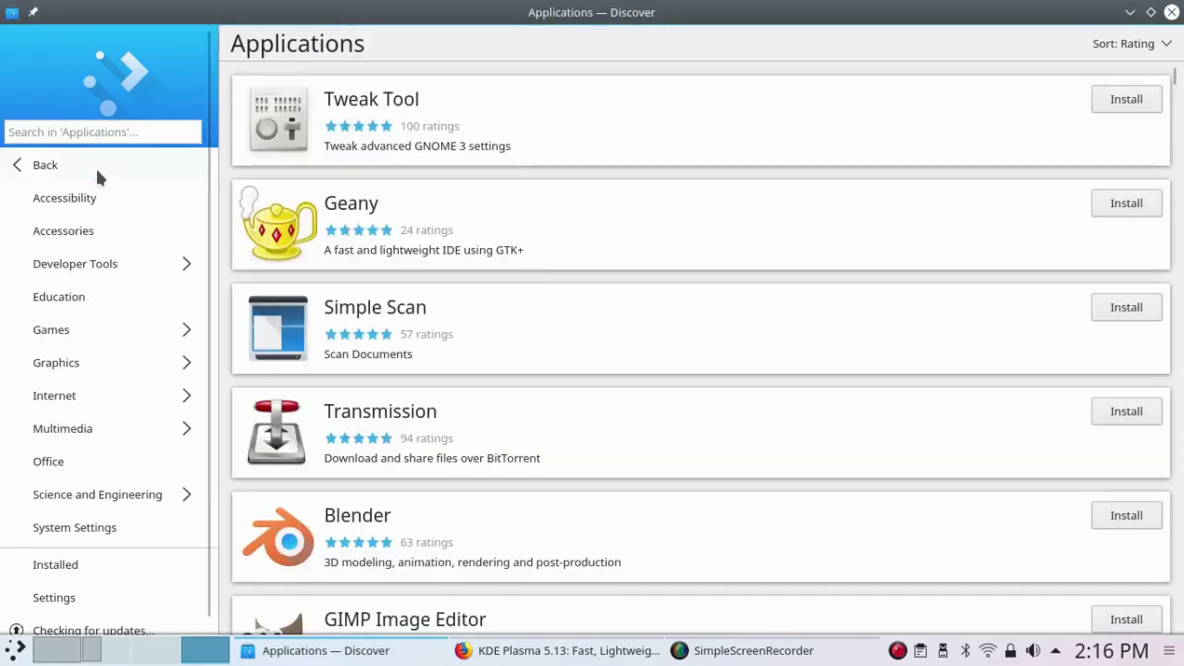
{"action": "left_click", "coordinate": [87, 429]}
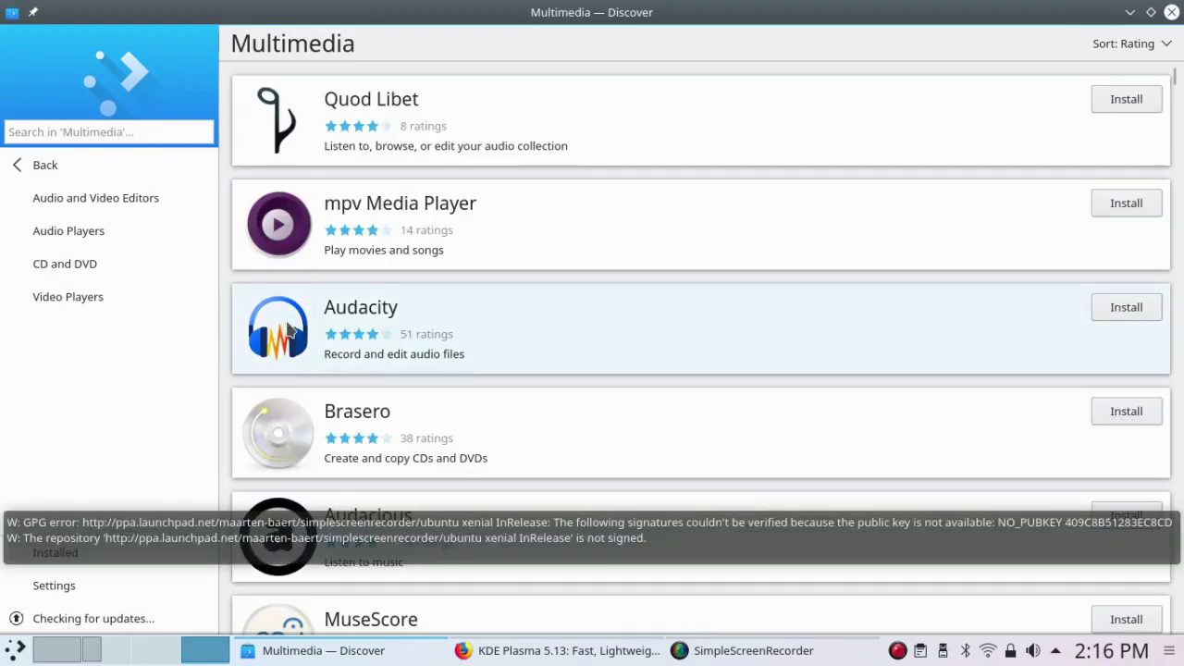
{"action": "left_click", "coordinate": [287, 324]}
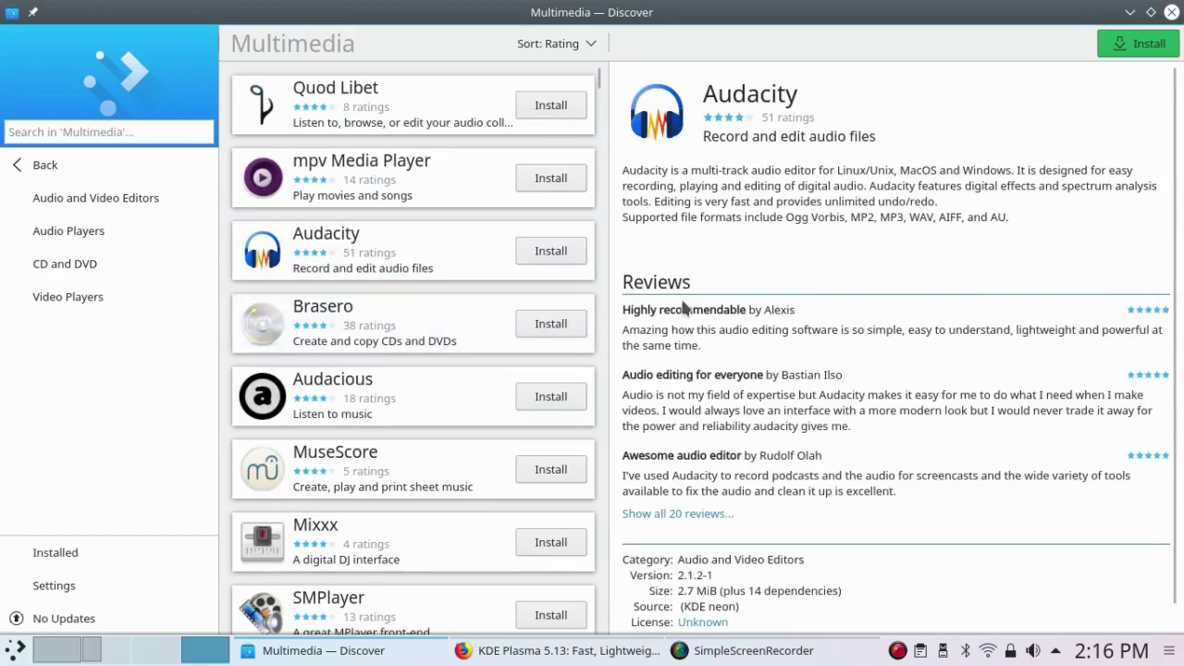
{"action": "scroll", "coordinate": [266, 350], "scroll_direction": "down", "scroll_amount": 1}
{"action": "scroll", "coordinate": [265, 351], "scroll_direction": "down", "scroll_amount": 2}
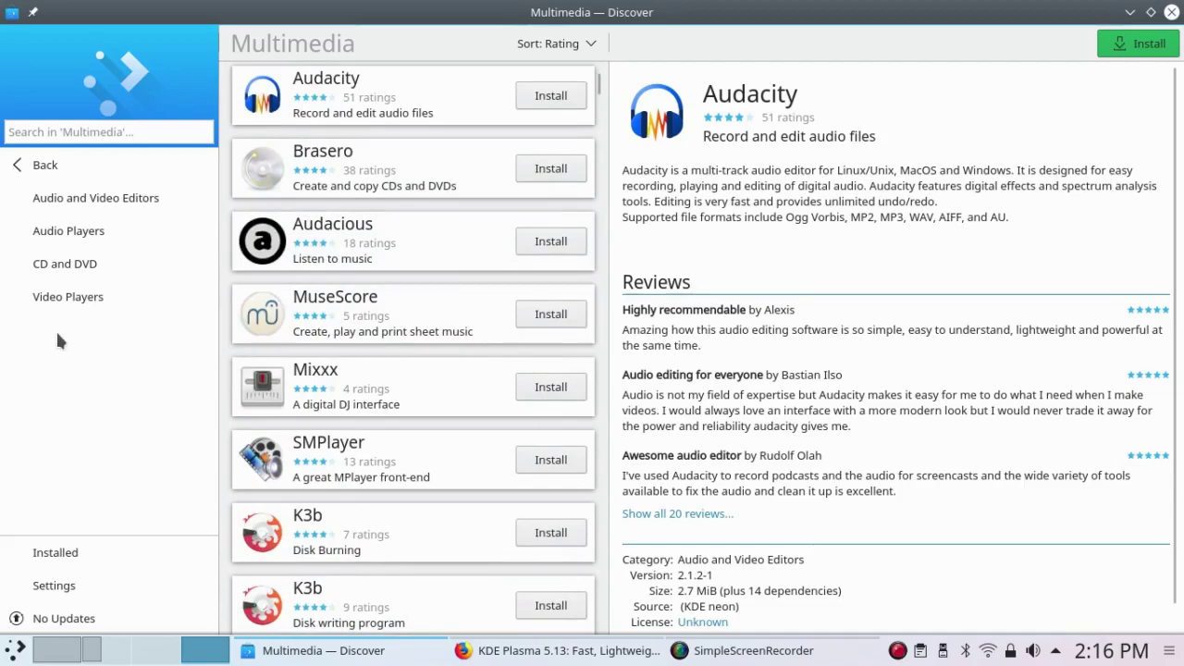
{"action": "left_click", "coordinate": [1171, 14]}
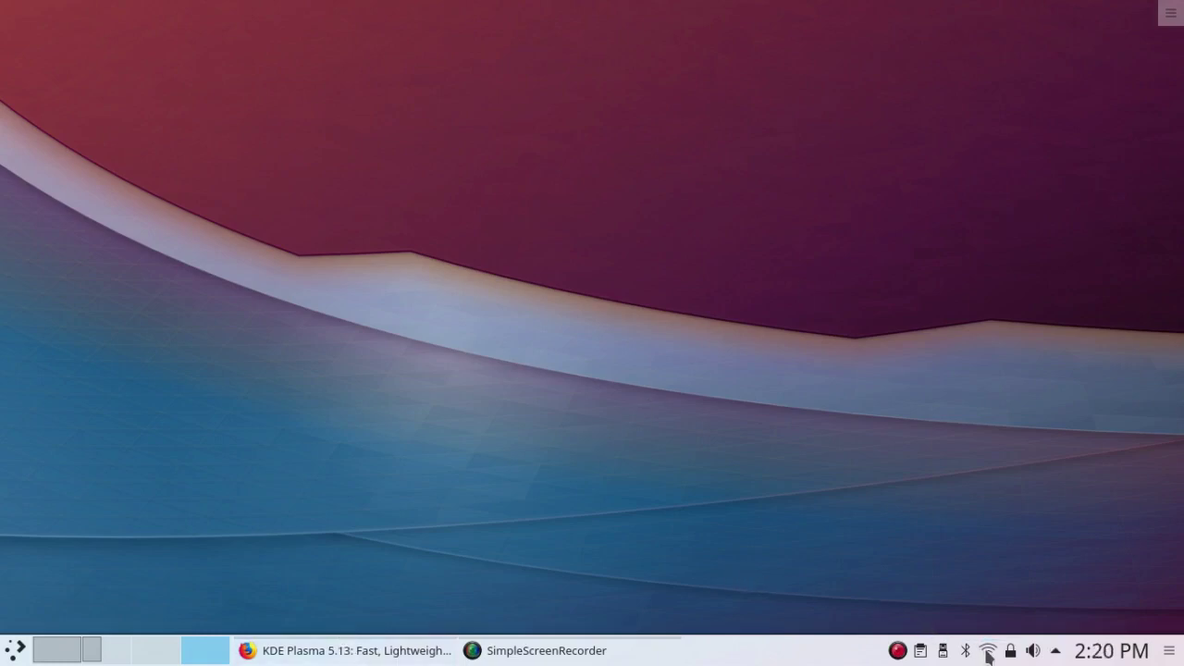
{"action": "left_click", "coordinate": [988, 654]}
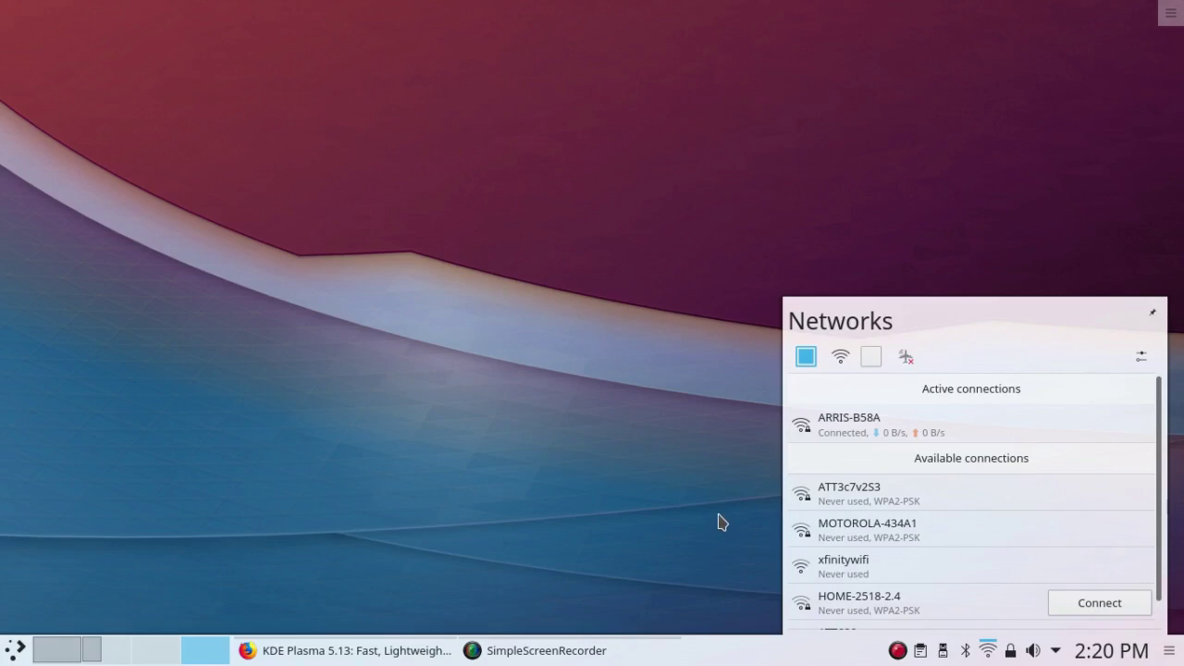
{"action": "mouse_move", "coordinate": [847, 435]}
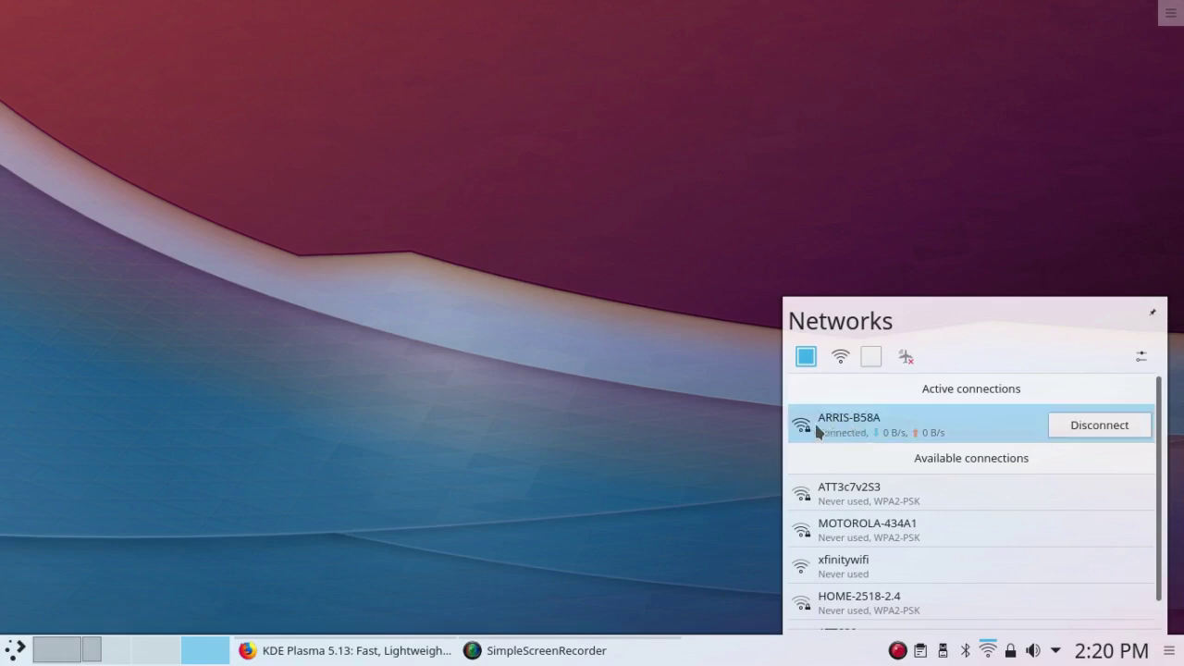
{"action": "left_click", "coordinate": [723, 421]}
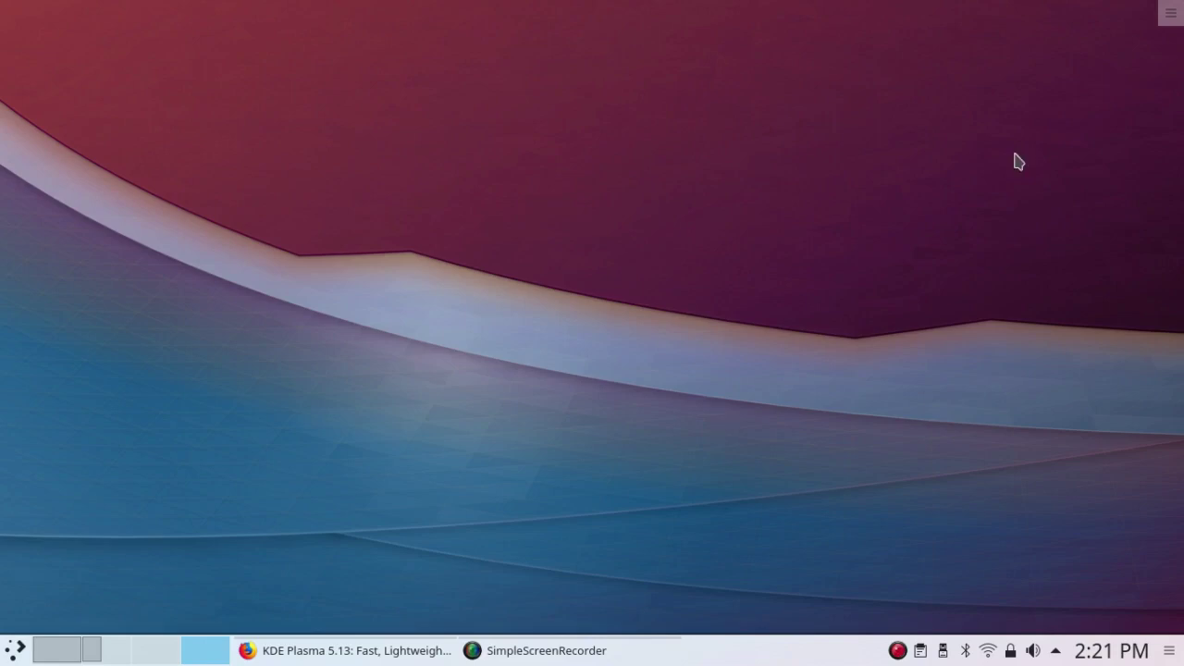
Uncheck 'Show the desktop toolbox' under Tweaks in Configure Desktop and apply it.
{"action": "left_click", "coordinate": [1171, 14]}
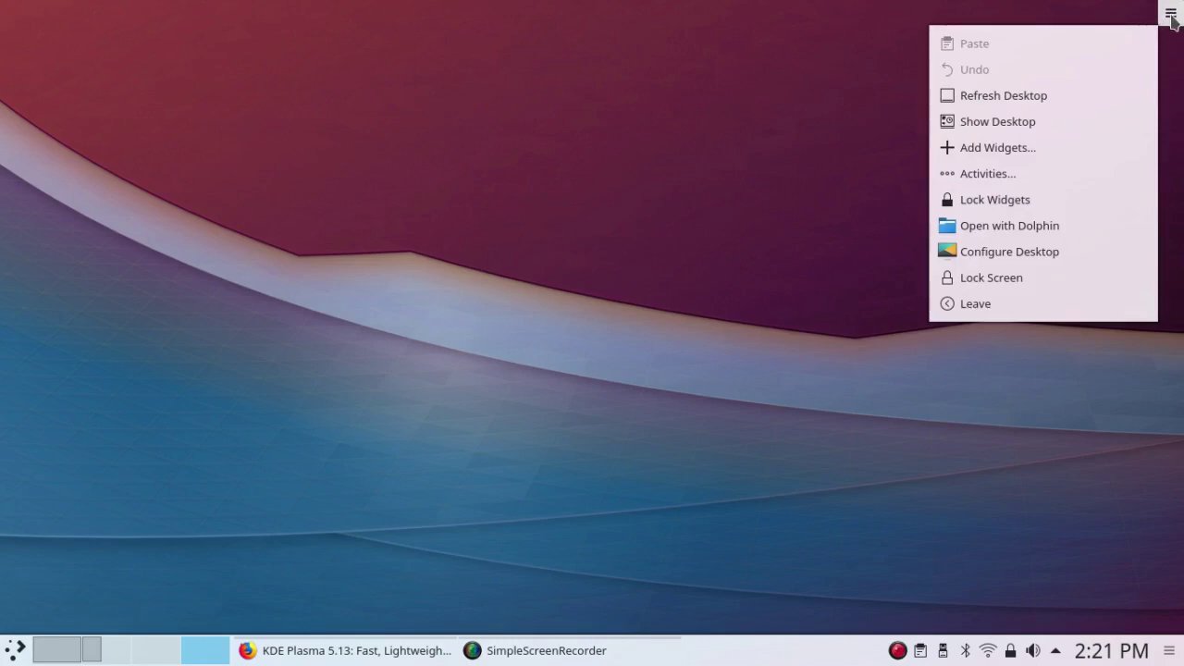
{"action": "left_click", "coordinate": [1171, 16]}
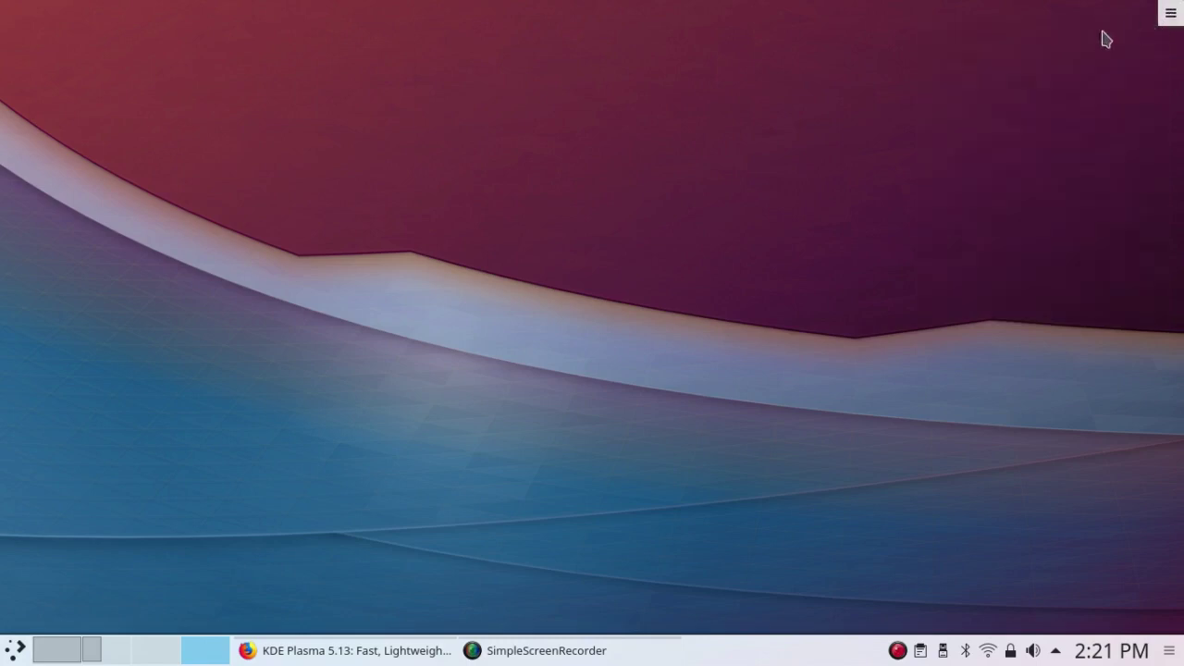
{"action": "right_click", "coordinate": [868, 143]}
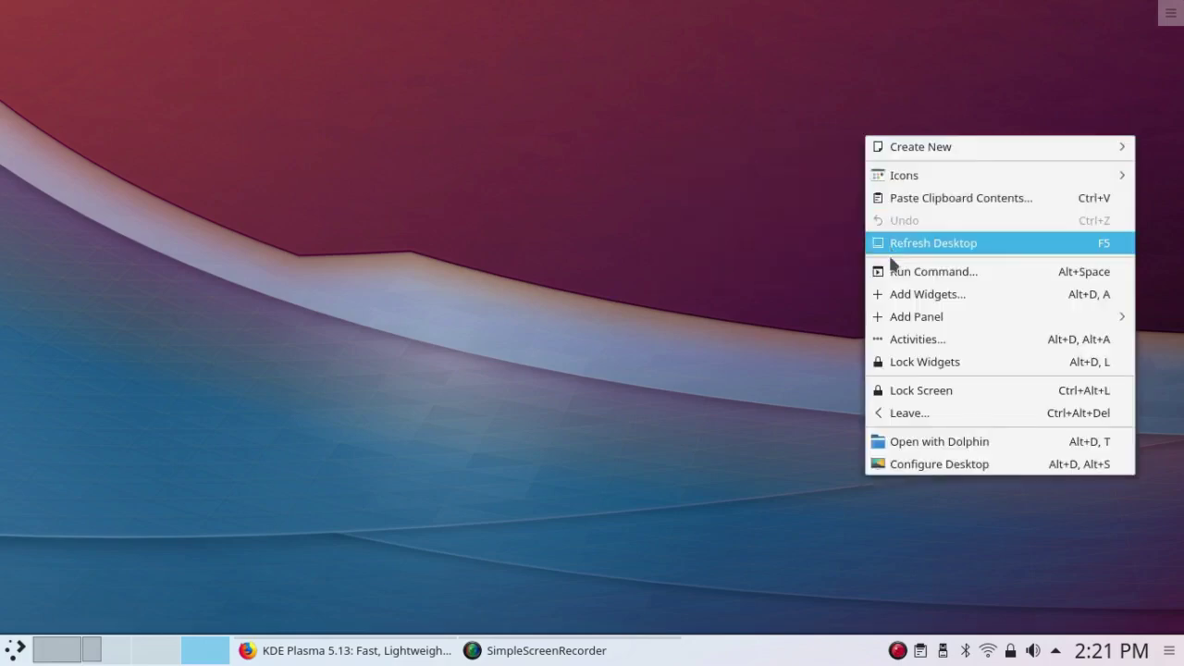
{"action": "left_click", "coordinate": [902, 472]}
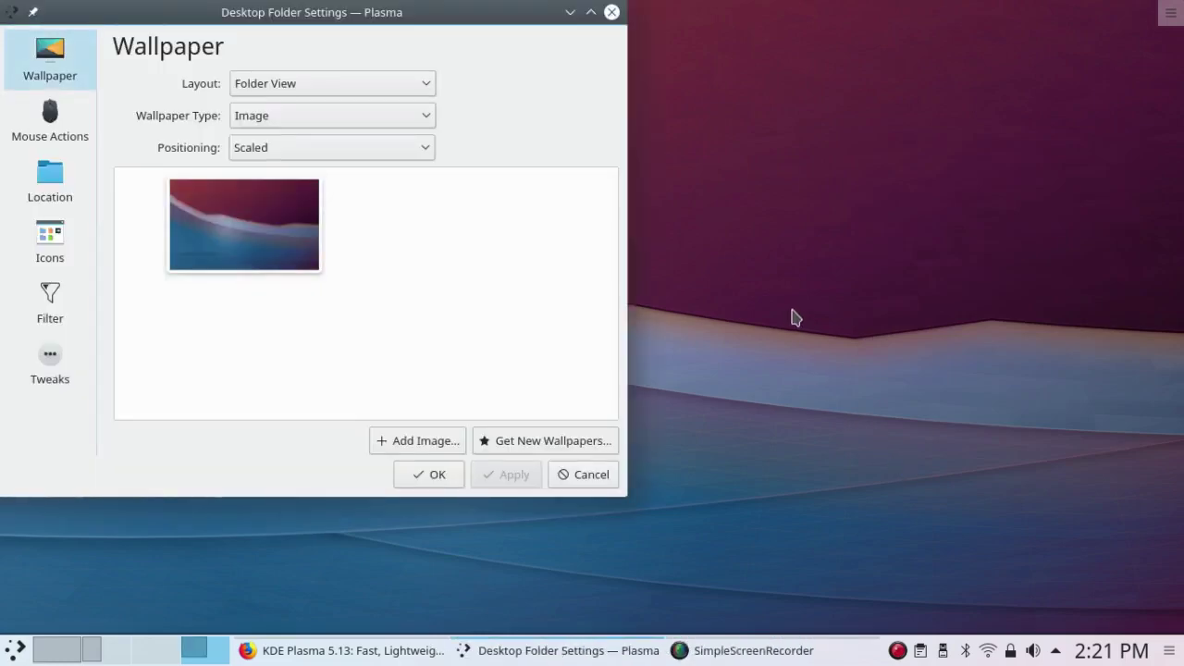
{"action": "left_click", "coordinate": [42, 360]}
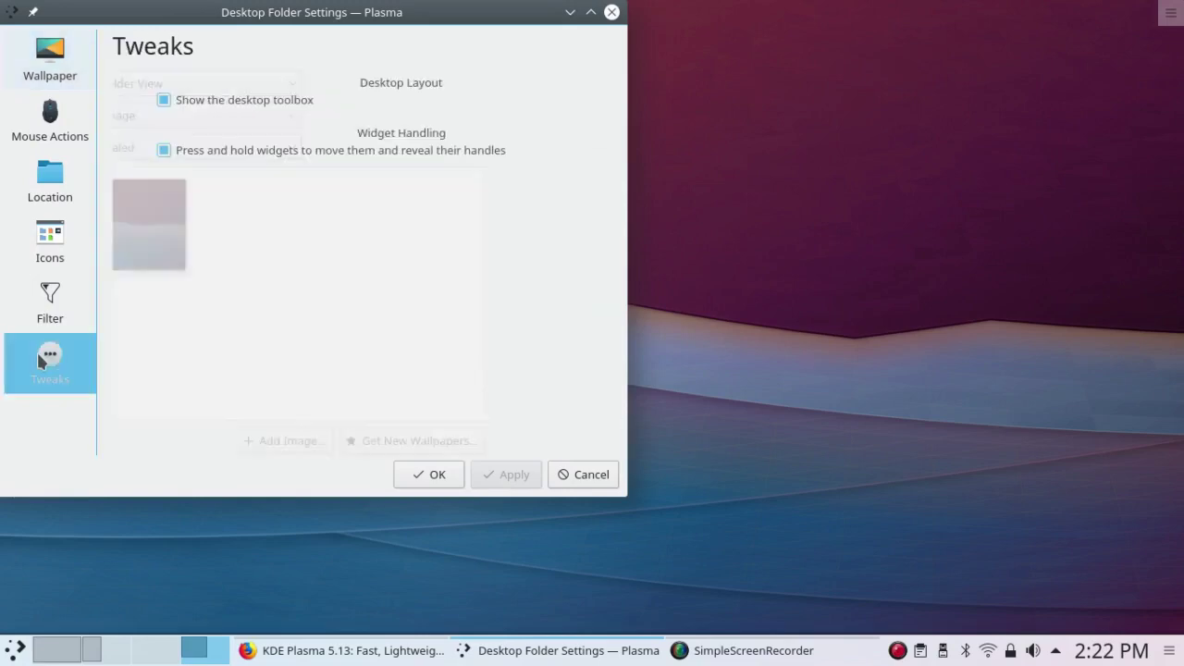
{"action": "left_click", "coordinate": [128, 101]}
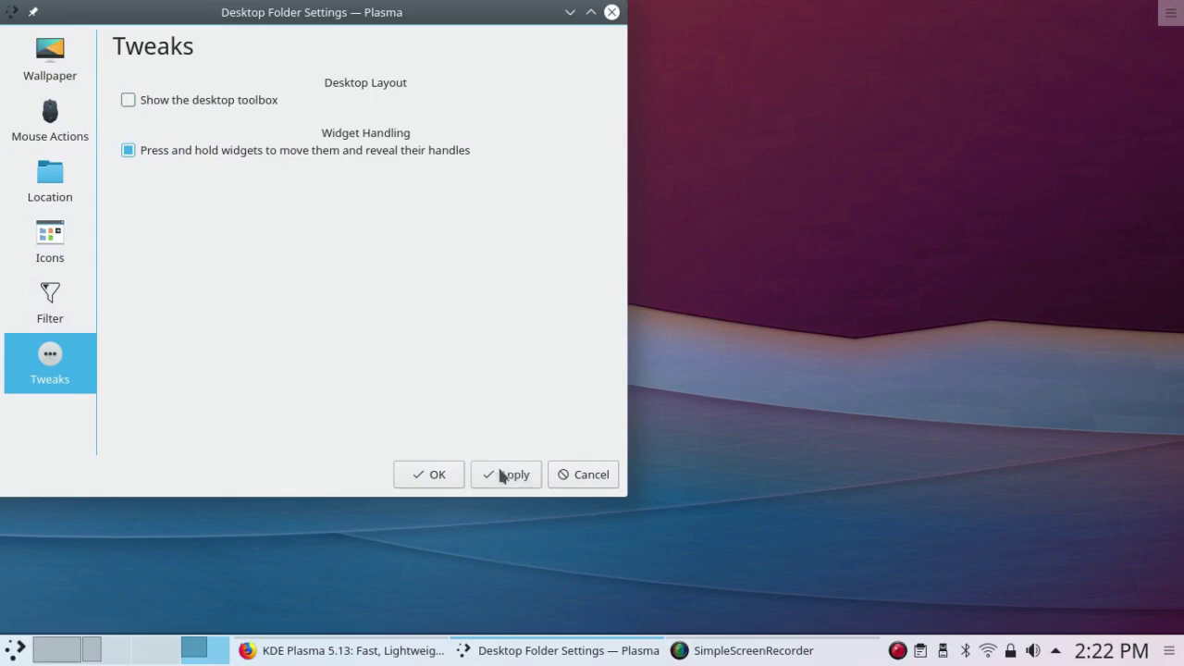
{"action": "left_click", "coordinate": [503, 477]}
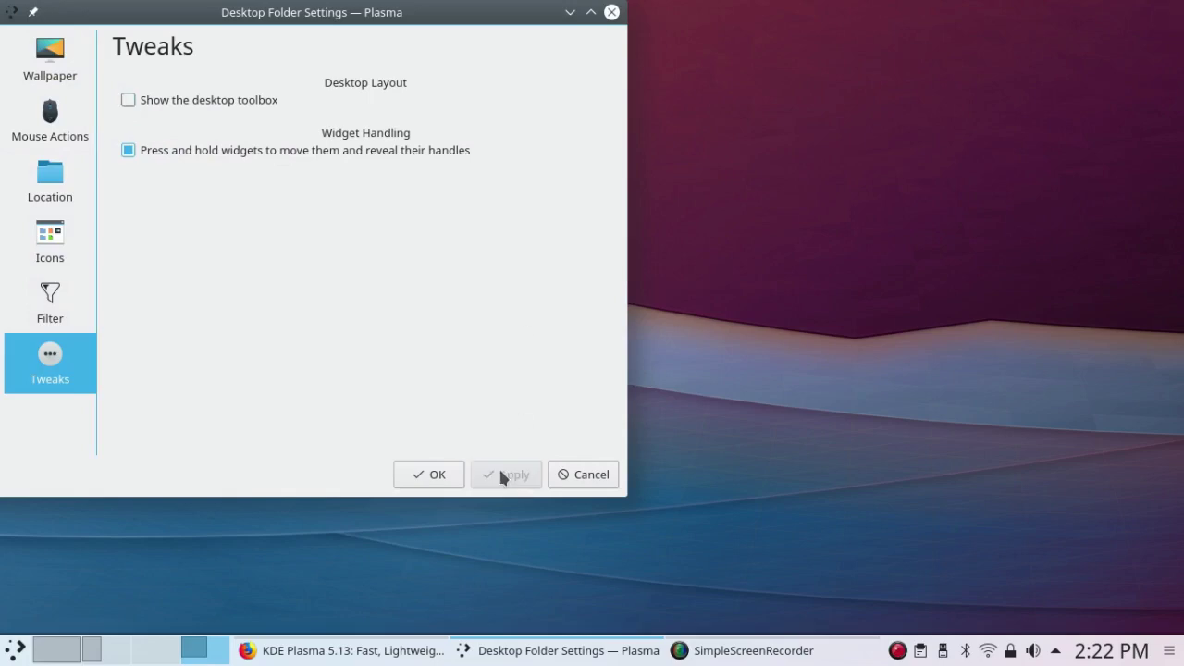
{"action": "left_click", "coordinate": [615, 15]}
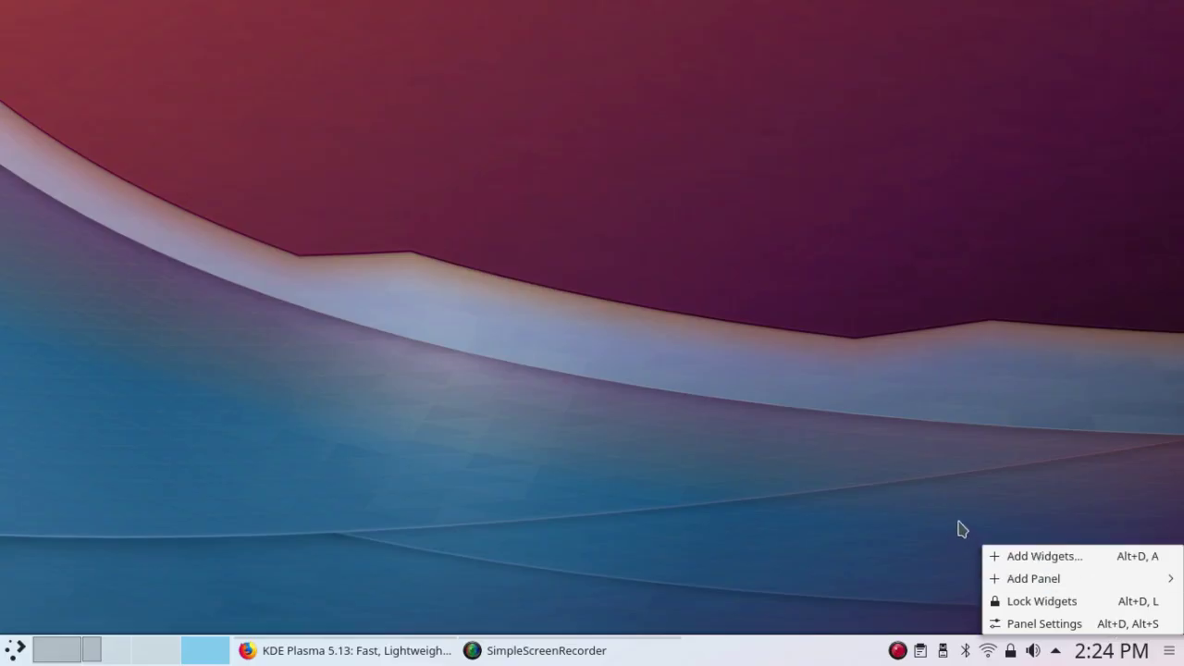
Move the panel to the left edge and back to the bottom, making it slightly thinner.
{"action": "left_click", "coordinate": [962, 530]}
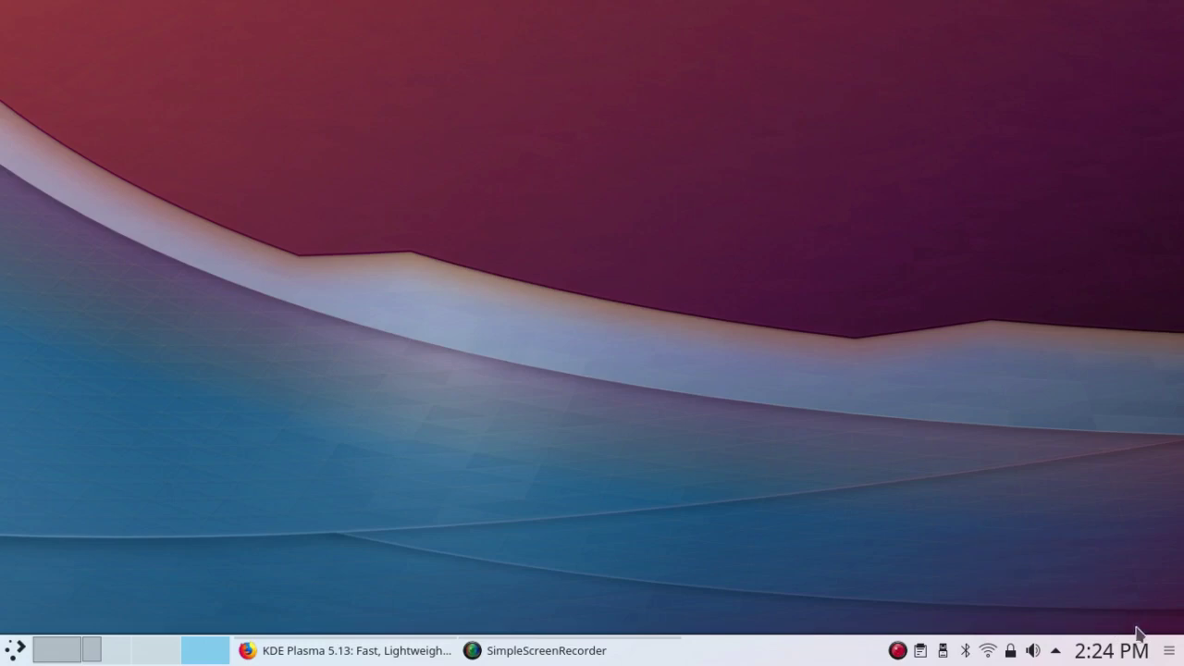
{"action": "left_click", "coordinate": [1169, 652]}
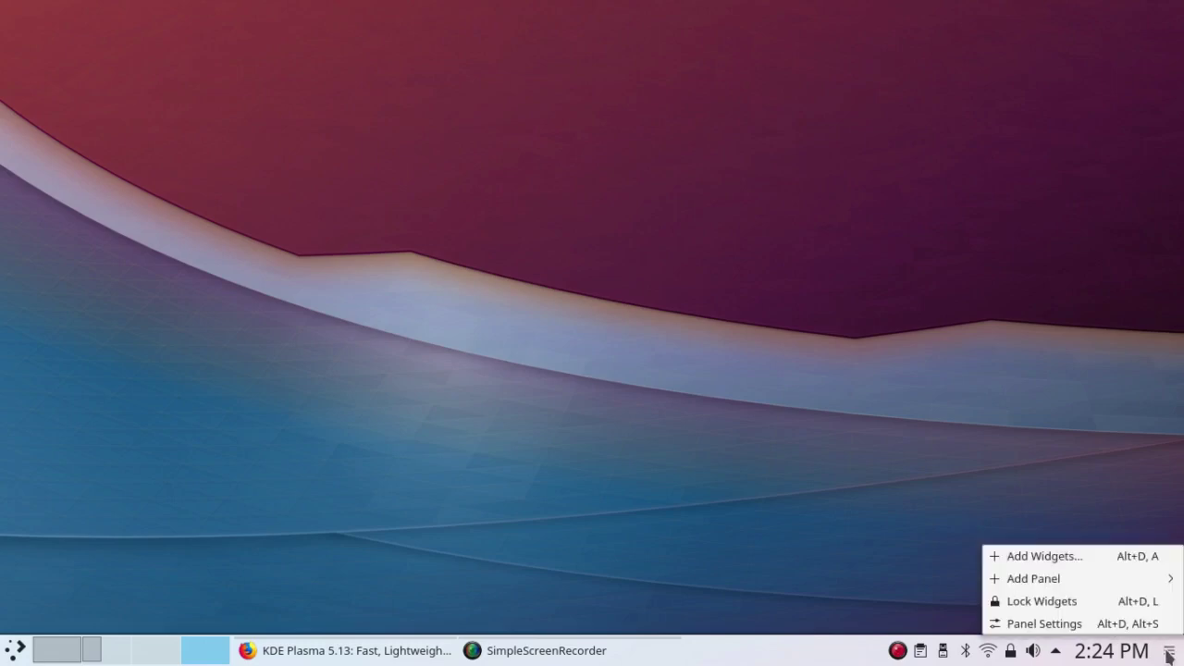
{"action": "left_click", "coordinate": [1090, 629]}
{"action": "mouse_move", "coordinate": [1101, 637]}
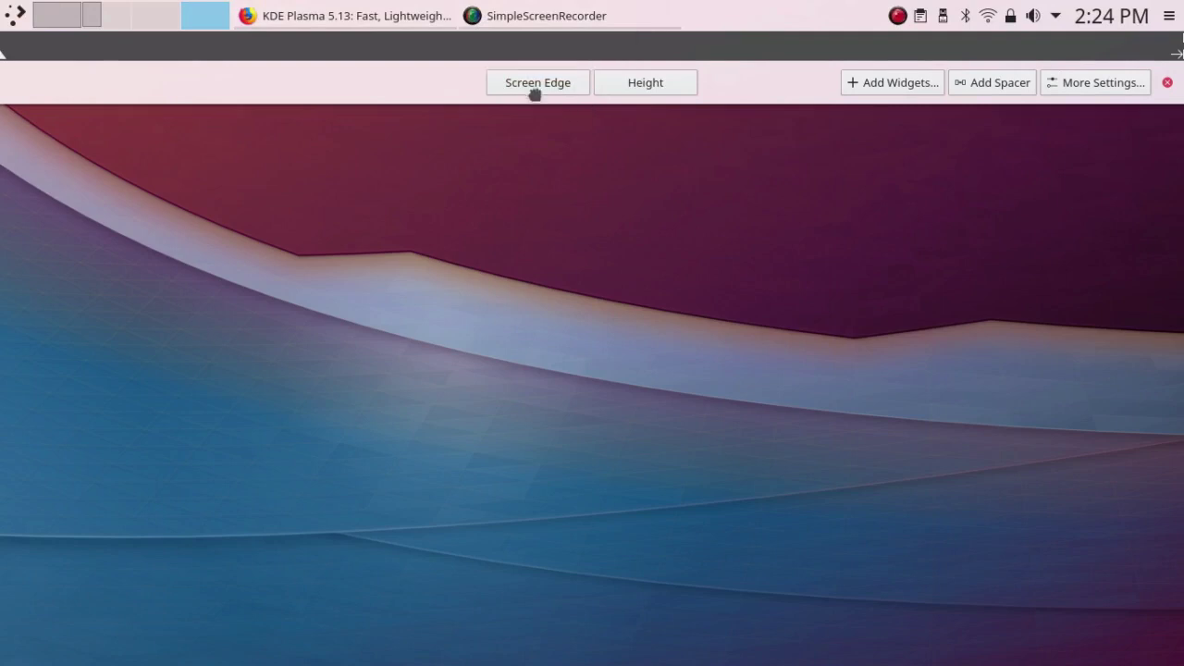
{"action": "left_click_drag", "start_coordinate": [535, 92], "coordinate": [6, 333]}
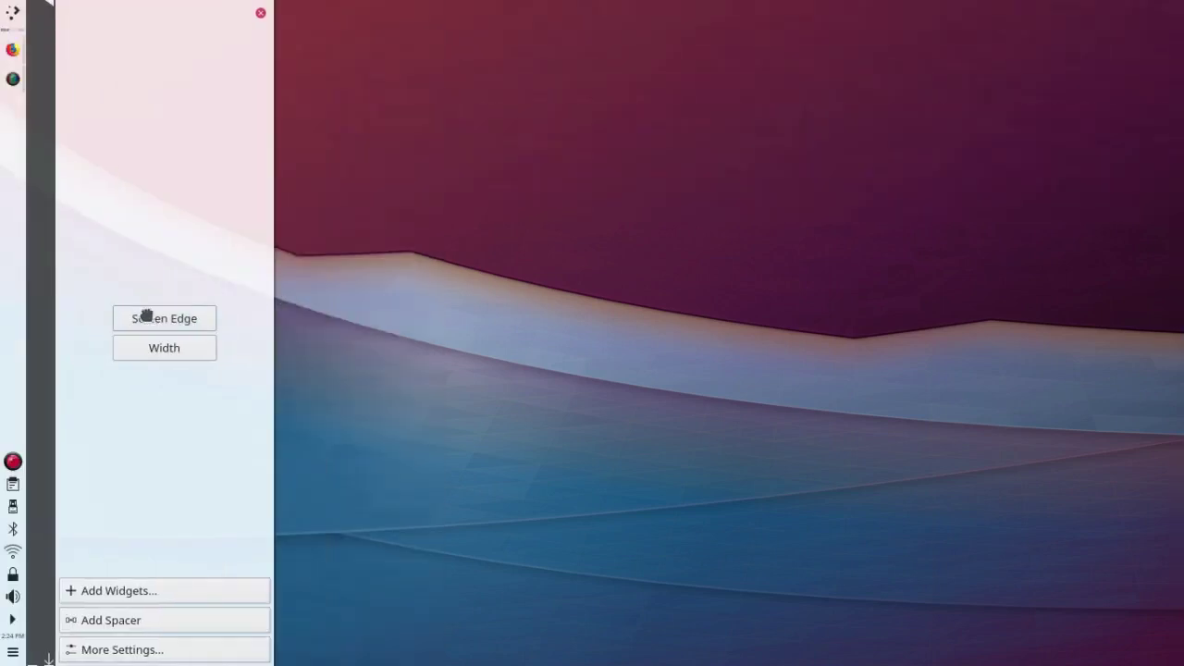
{"action": "left_click_drag", "start_coordinate": [151, 321], "coordinate": [436, 568]}
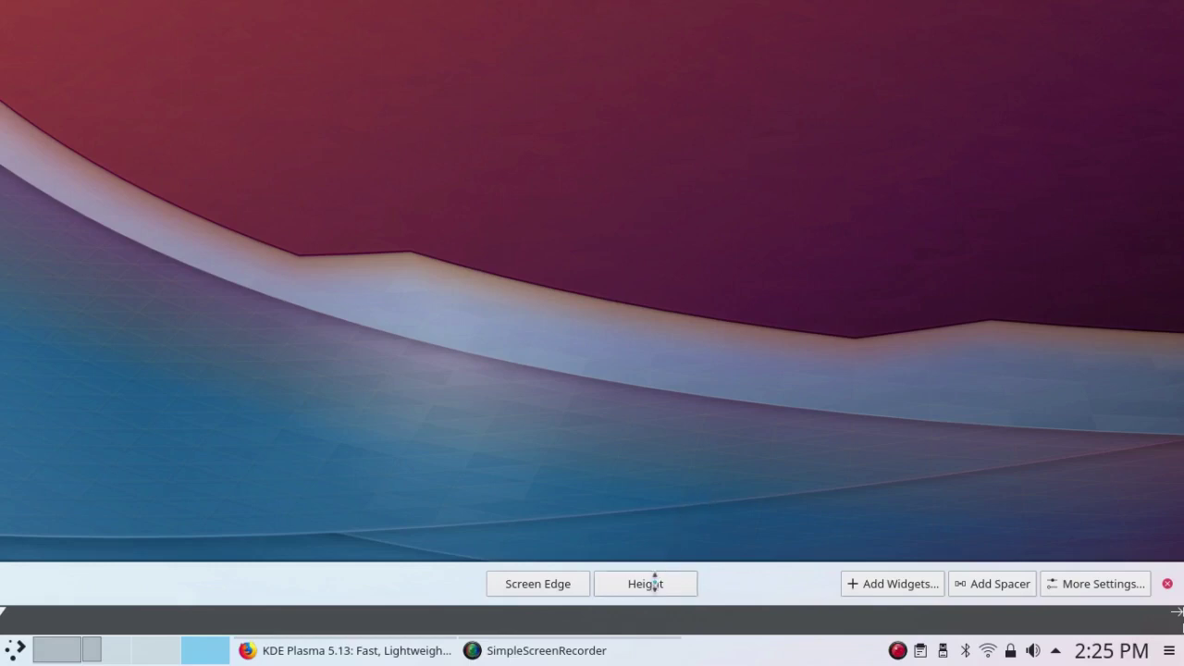
{"action": "mouse_move", "coordinate": [654, 583]}
{"action": "left_mouse_down"}
{"action": "mouse_move", "coordinate": [669, 537]}
{"action": "mouse_move", "coordinate": [669, 435]}
{"action": "mouse_move", "coordinate": [653, 603]}
{"action": "left_mouse_up"}
Open the Add Widgets browser from the panel and close it again.
{"action": "left_click", "coordinate": [869, 594]}
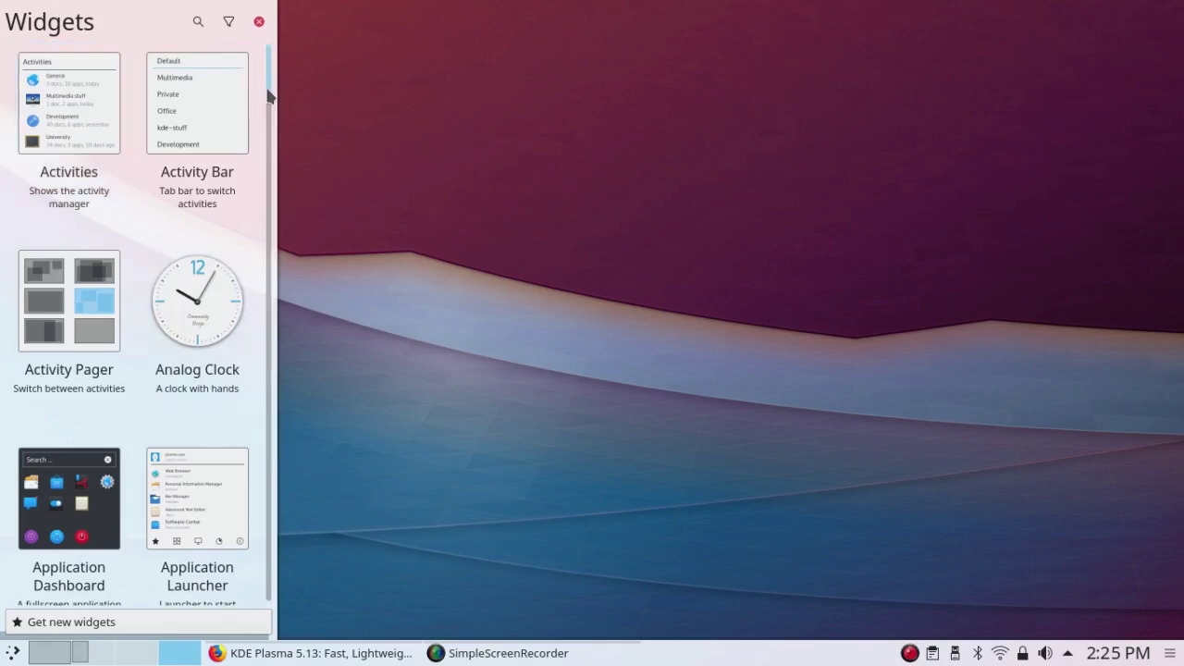
{"action": "left_click_drag", "start_coordinate": [269, 96], "coordinate": [278, 175]}
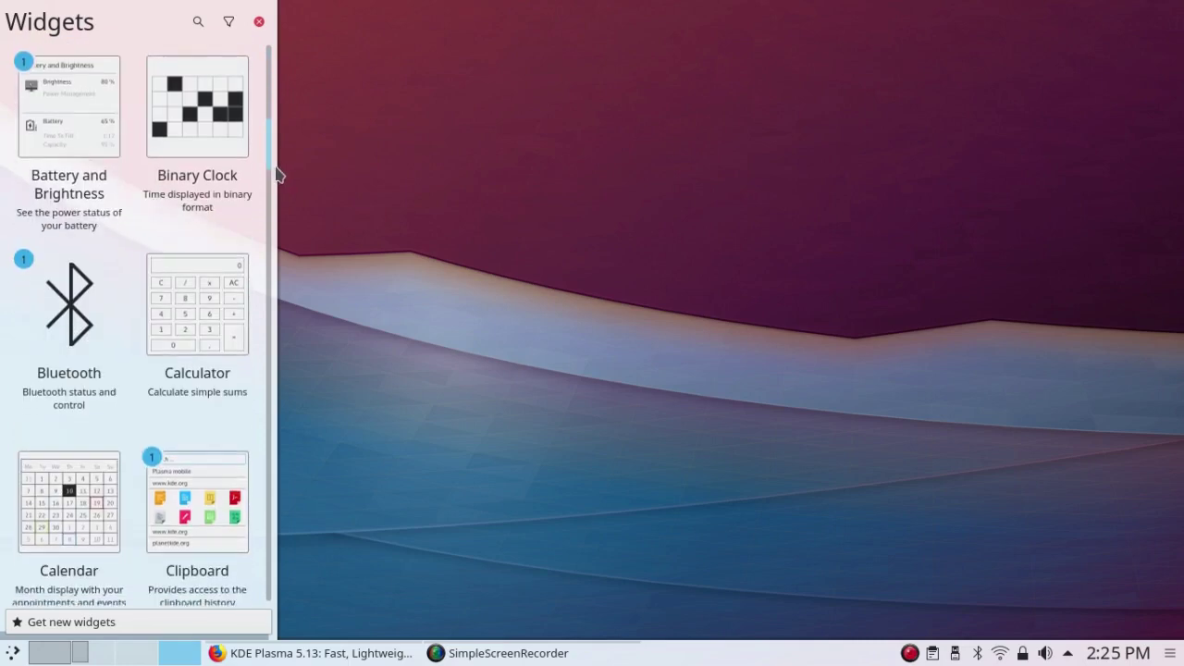
{"action": "left_click", "coordinate": [259, 21]}
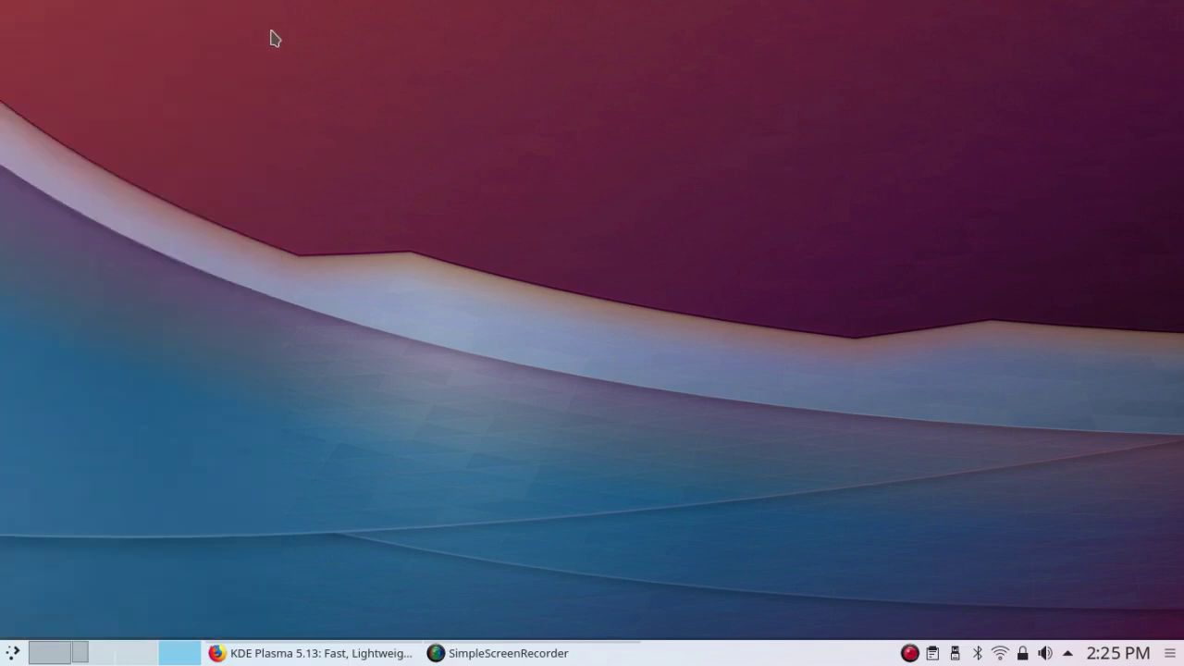
Drag an Analog Clock from Add Widgets onto the desktop's right side, then scroll the list.
{"action": "right_click", "coordinate": [435, 166]}
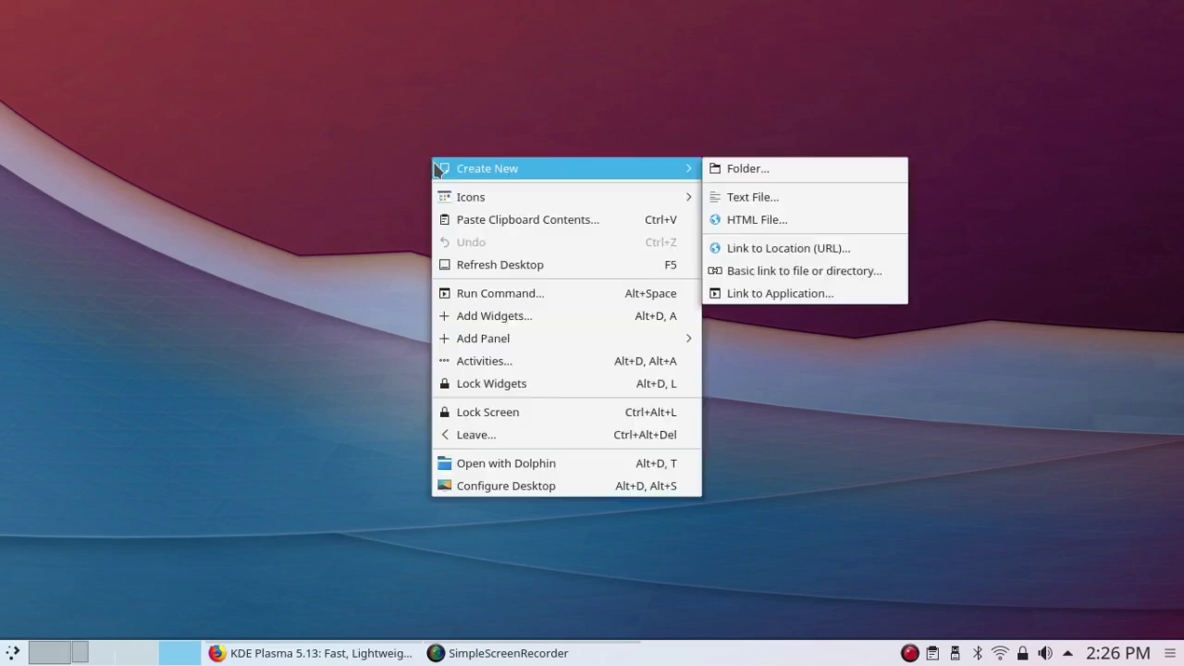
{"action": "left_click", "coordinate": [458, 317]}
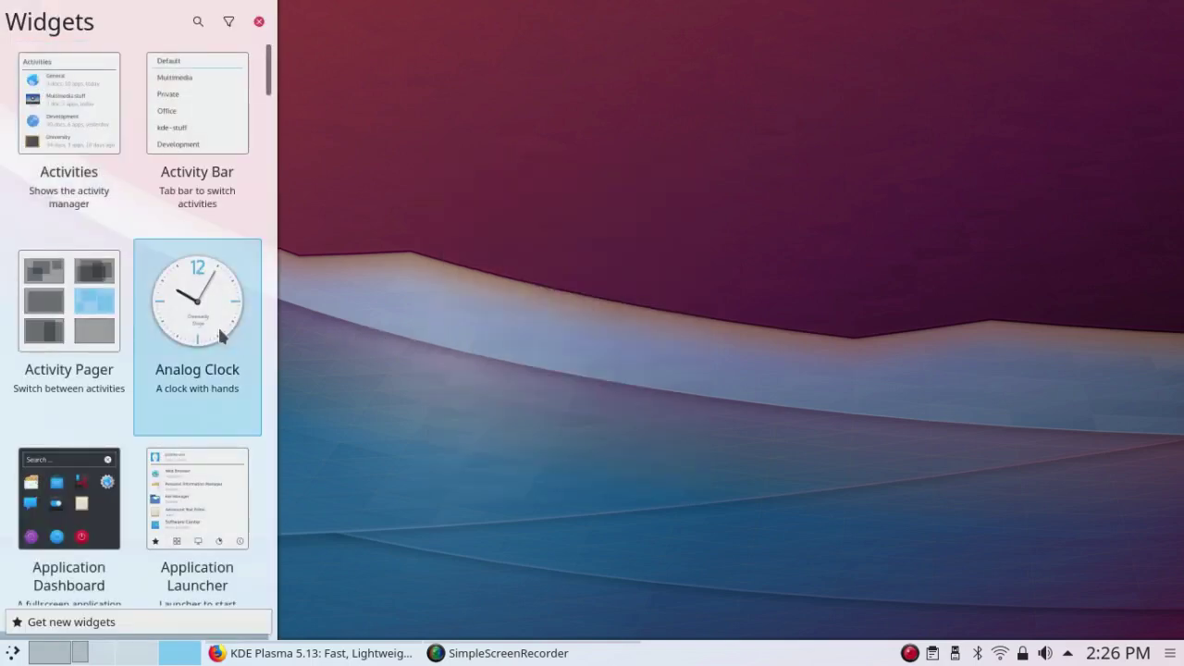
{"action": "left_click_drag", "start_coordinate": [202, 319], "coordinate": [884, 157]}
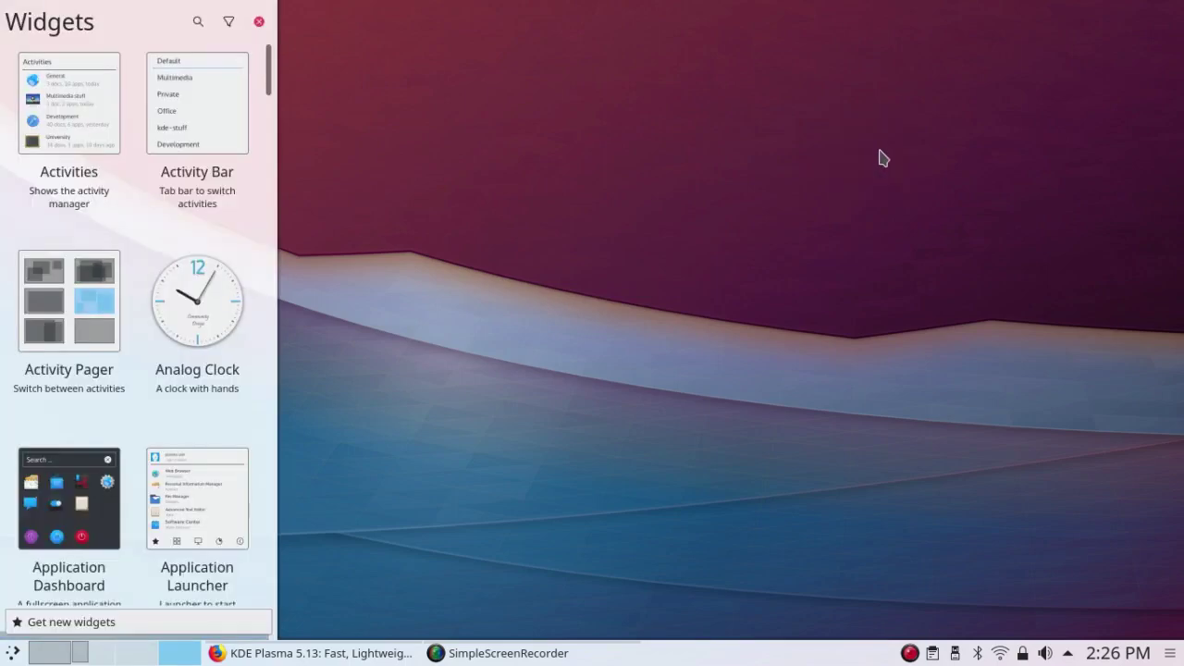
{"action": "left_click_drag", "start_coordinate": [197, 310], "coordinate": [970, 190]}
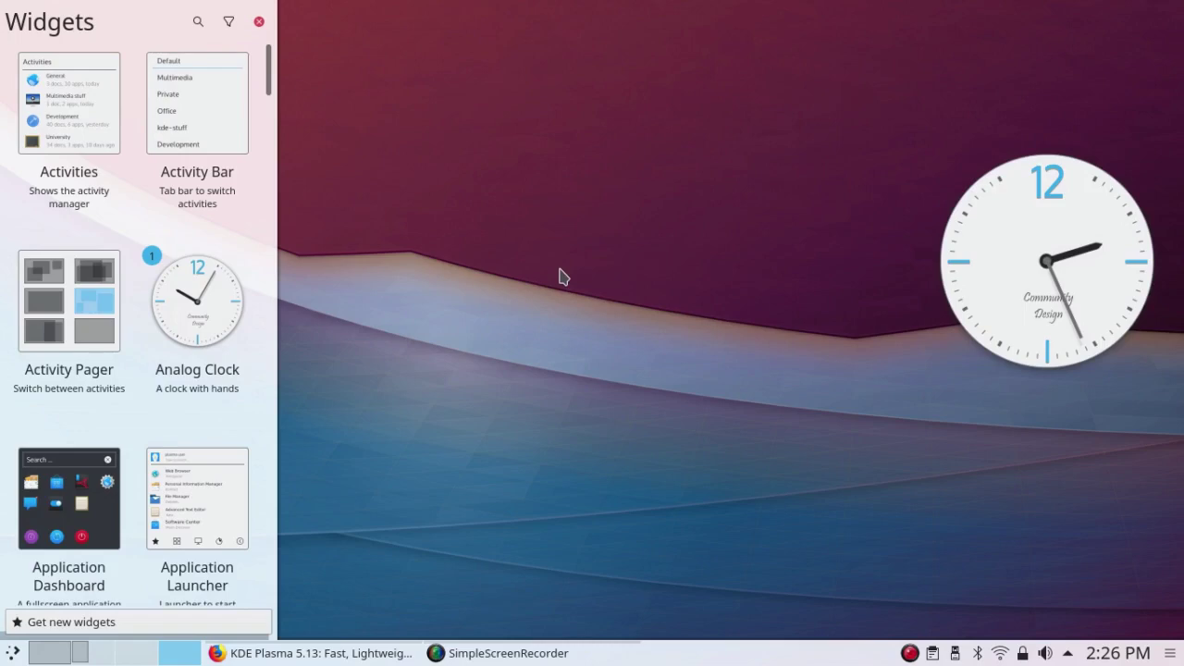
{"action": "scroll", "coordinate": [270, 151], "scroll_direction": "down", "scroll_amount": 10}
{"action": "scroll", "coordinate": [270, 181], "scroll_direction": "down", "scroll_amount": 5}
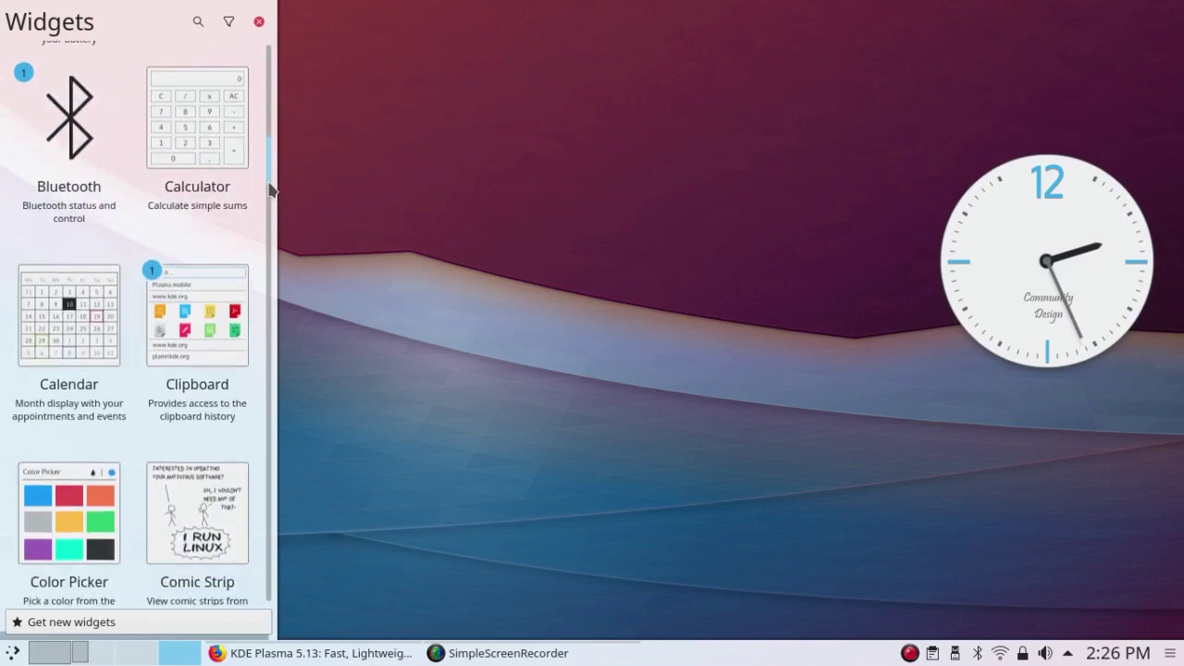
Scroll down to Weather Report and drop it mid-desktop beside the analog clock.
{"action": "scroll", "coordinate": [269, 214], "scroll_direction": "down", "scroll_amount": 10}
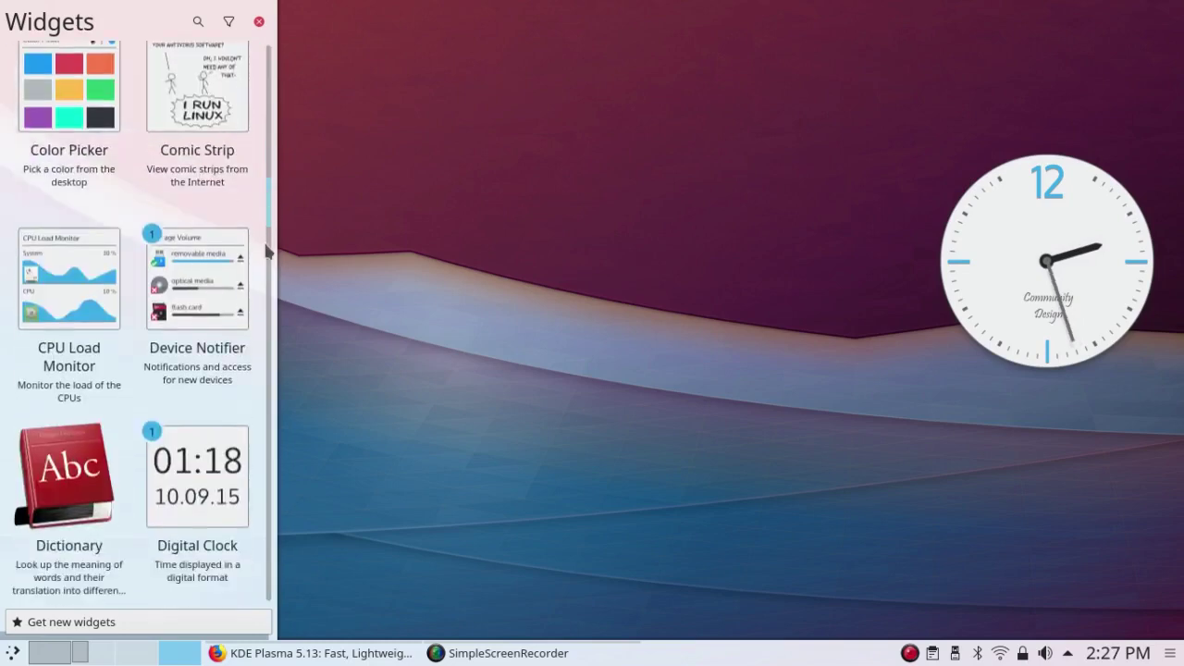
{"action": "scroll", "coordinate": [260, 294], "scroll_direction": "down", "scroll_amount": 8}
{"action": "scroll", "coordinate": [258, 370], "scroll_direction": "down", "scroll_amount": 15}
{"action": "scroll", "coordinate": [261, 405], "scroll_direction": "down", "scroll_amount": 10}
{"action": "scroll", "coordinate": [261, 444], "scroll_direction": "down", "scroll_amount": 15}
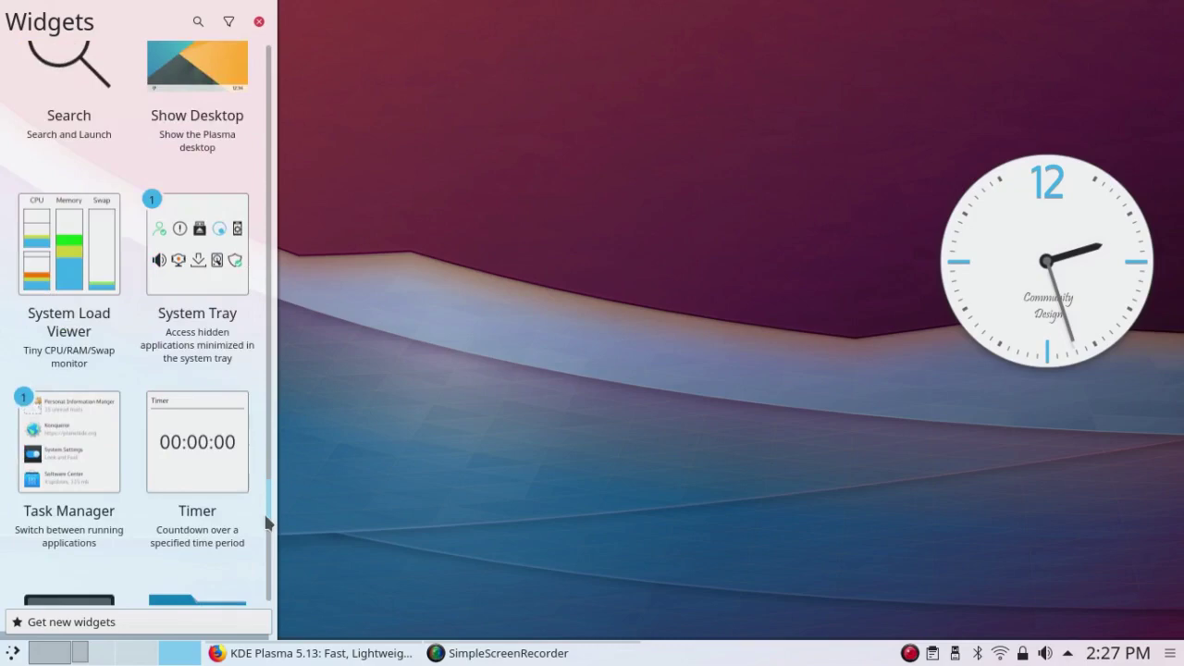
{"action": "scroll", "coordinate": [266, 527], "scroll_direction": "down", "scroll_amount": 5}
{"action": "scroll", "coordinate": [267, 546], "scroll_direction": "down", "scroll_amount": 10}
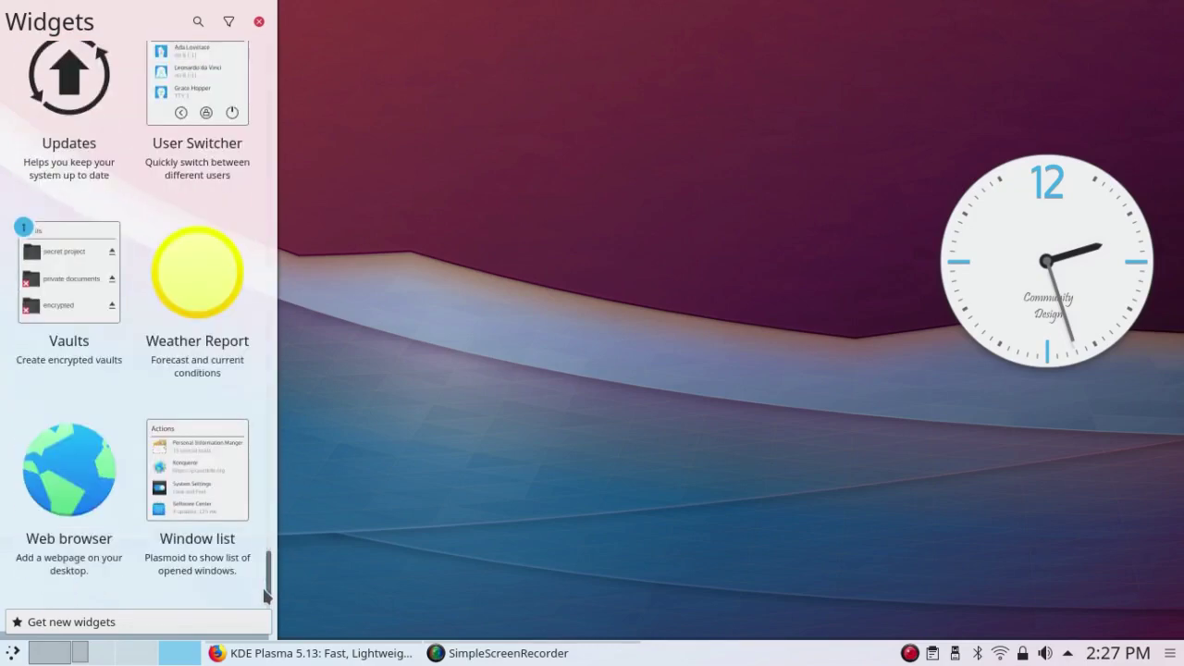
{"action": "left_click_drag", "start_coordinate": [206, 294], "coordinate": [786, 230]}
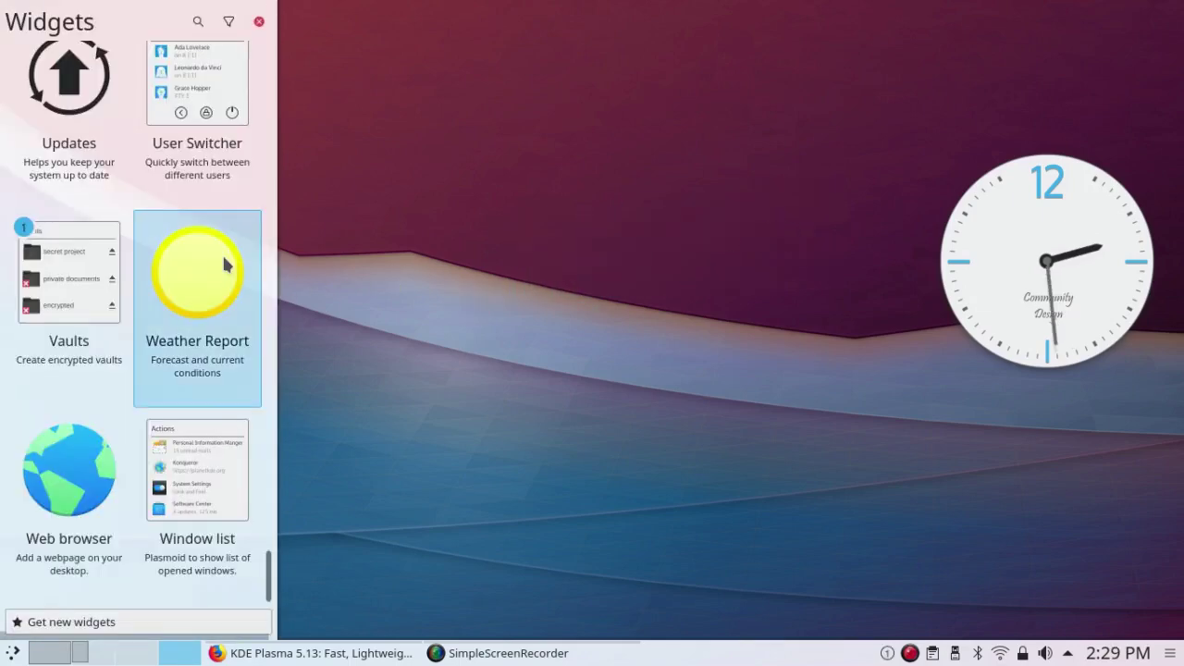
{"action": "left_click_drag", "start_coordinate": [227, 266], "coordinate": [780, 255]}
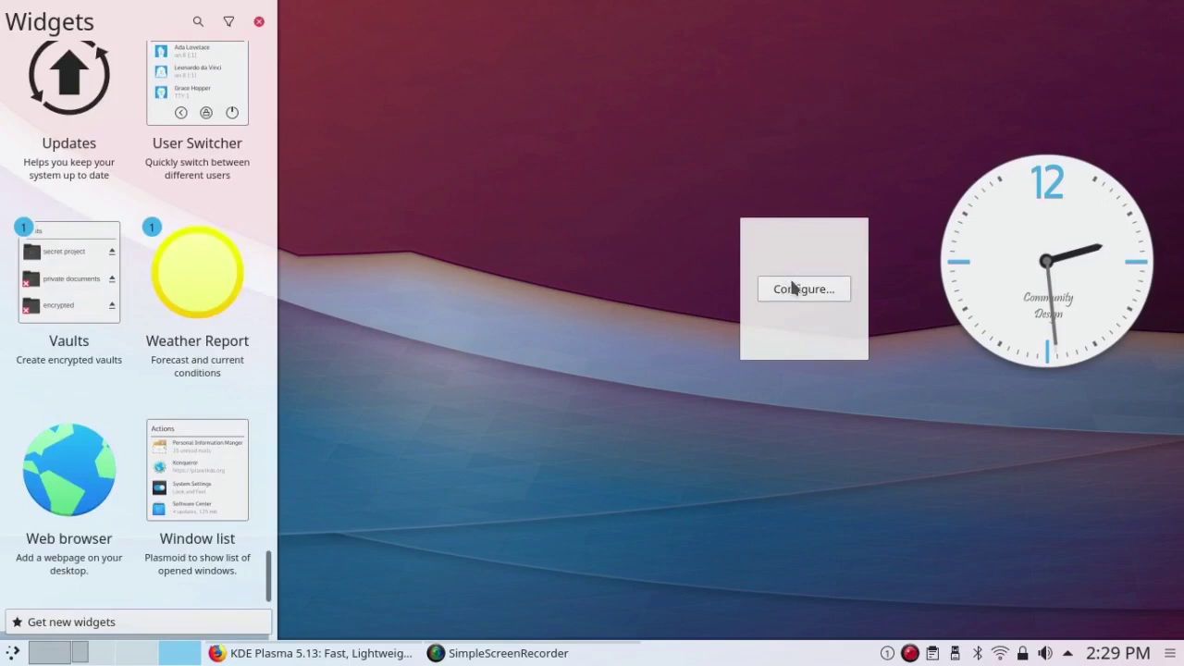
Search 'Chicago' with the NOAA provider and pick Chicago Midway Airport, IL as the station.
{"action": "left_click", "coordinate": [792, 288]}
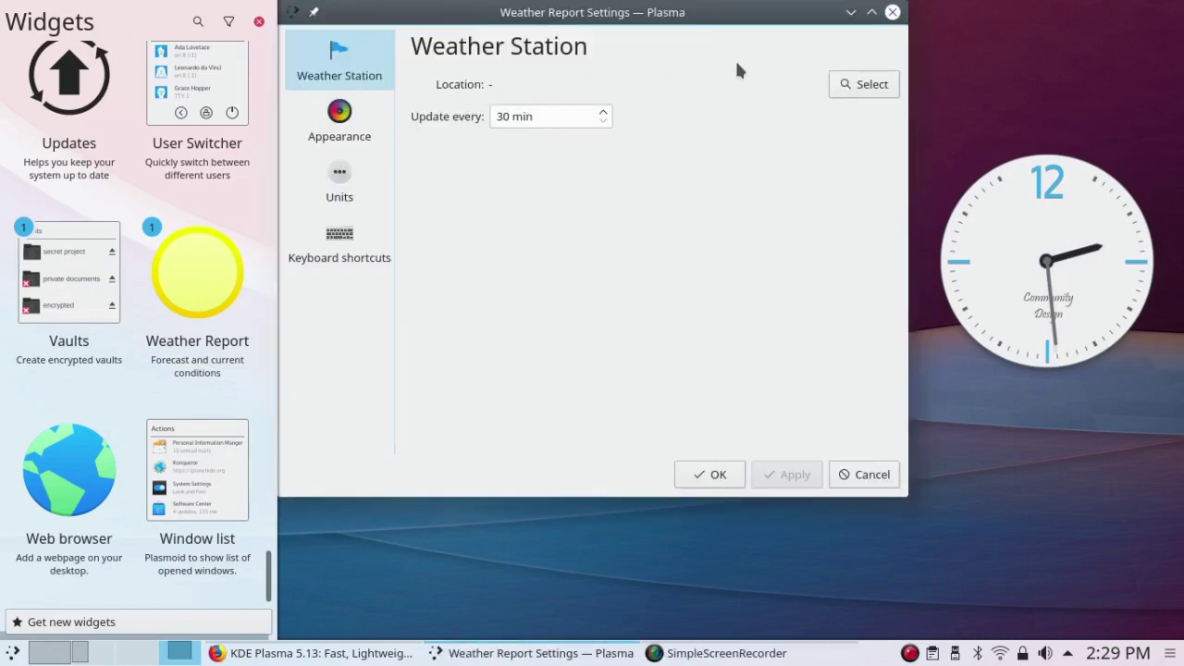
{"action": "left_click", "coordinate": [848, 84]}
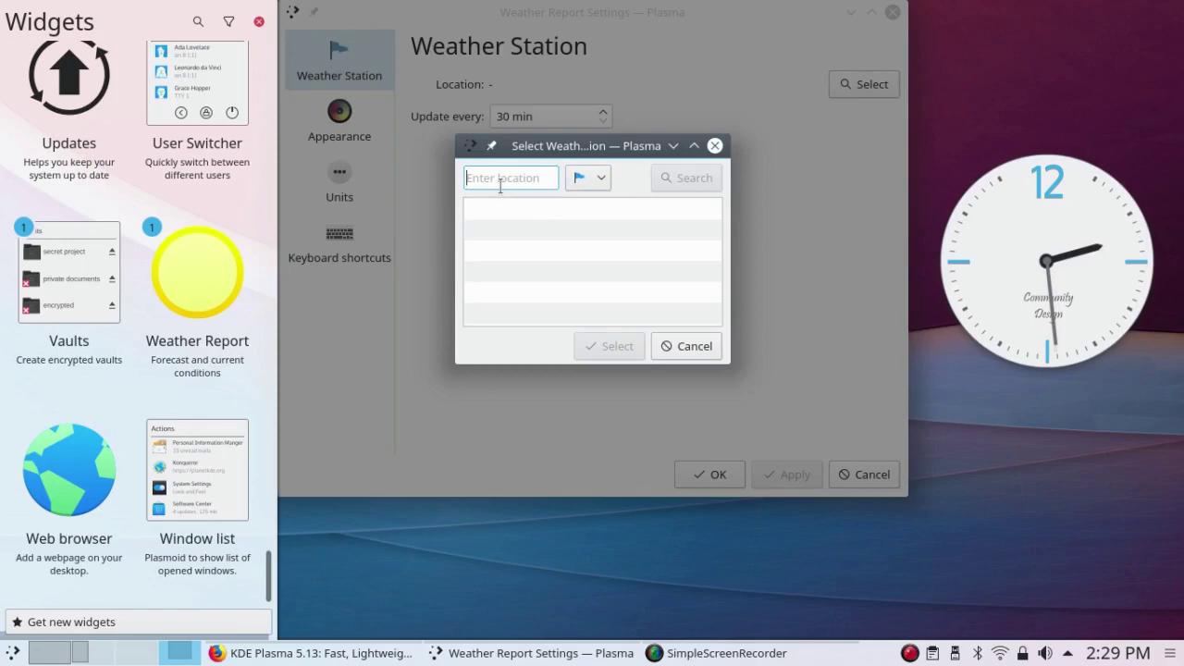
{"action": "type", "text": "Chicago"}
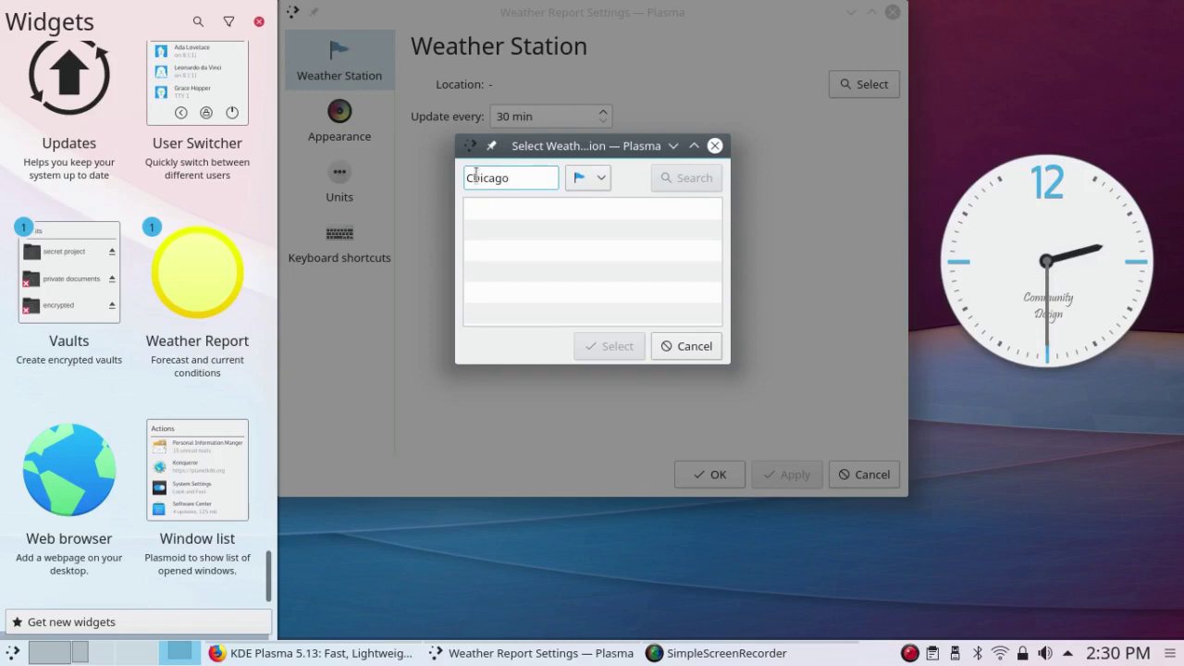
{"action": "left_click", "coordinate": [601, 179]}
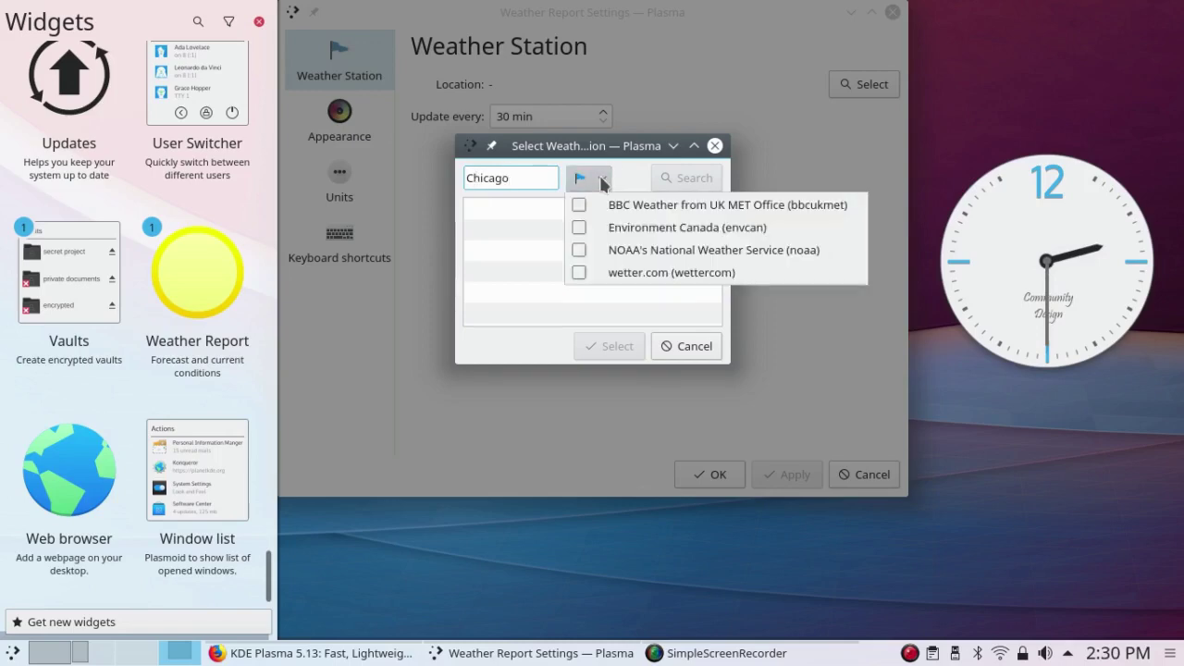
{"action": "left_click", "coordinate": [580, 250]}
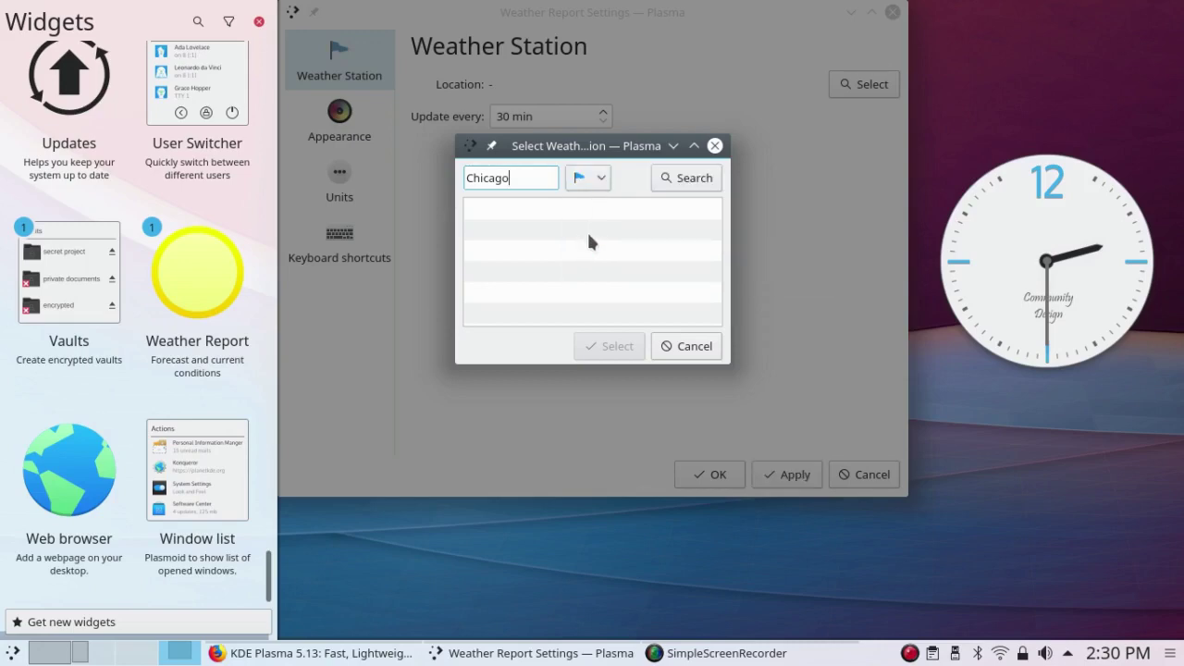
{"action": "left_click", "coordinate": [675, 180]}
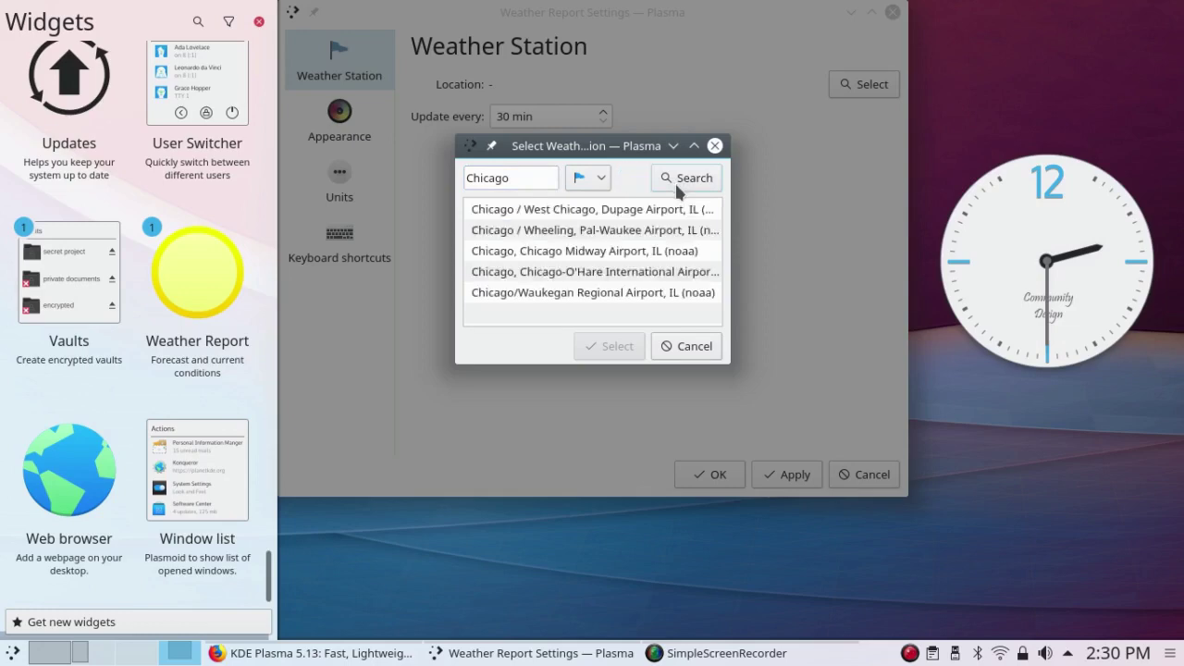
{"action": "left_click", "coordinate": [573, 253]}
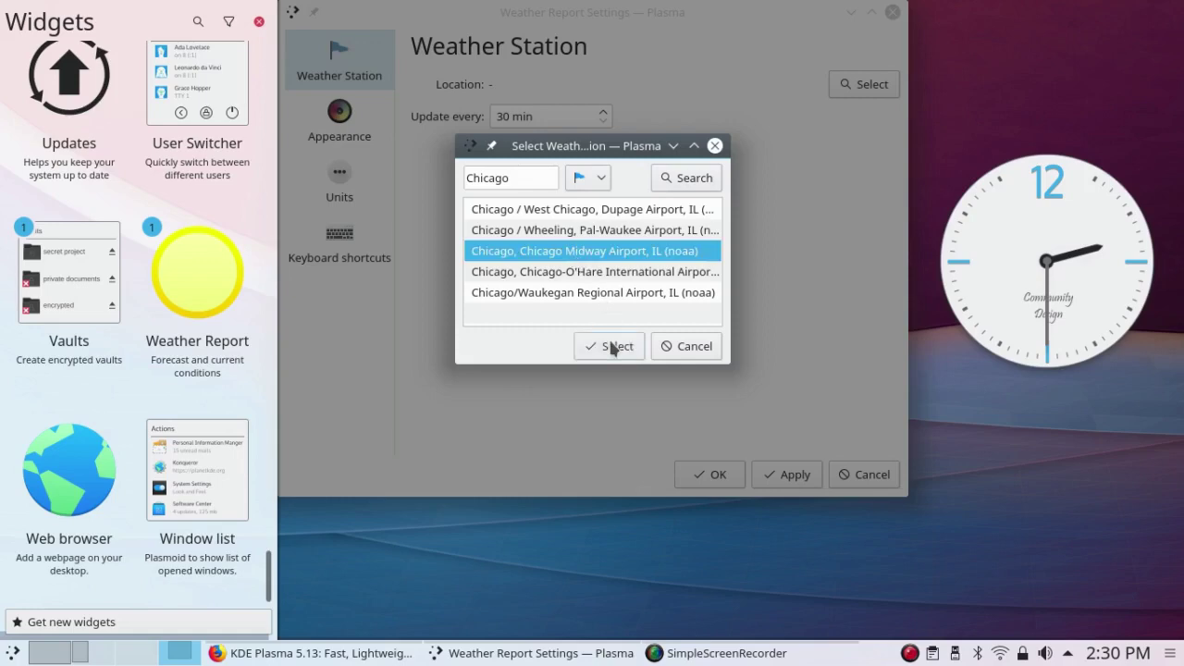
{"action": "left_click", "coordinate": [613, 345]}
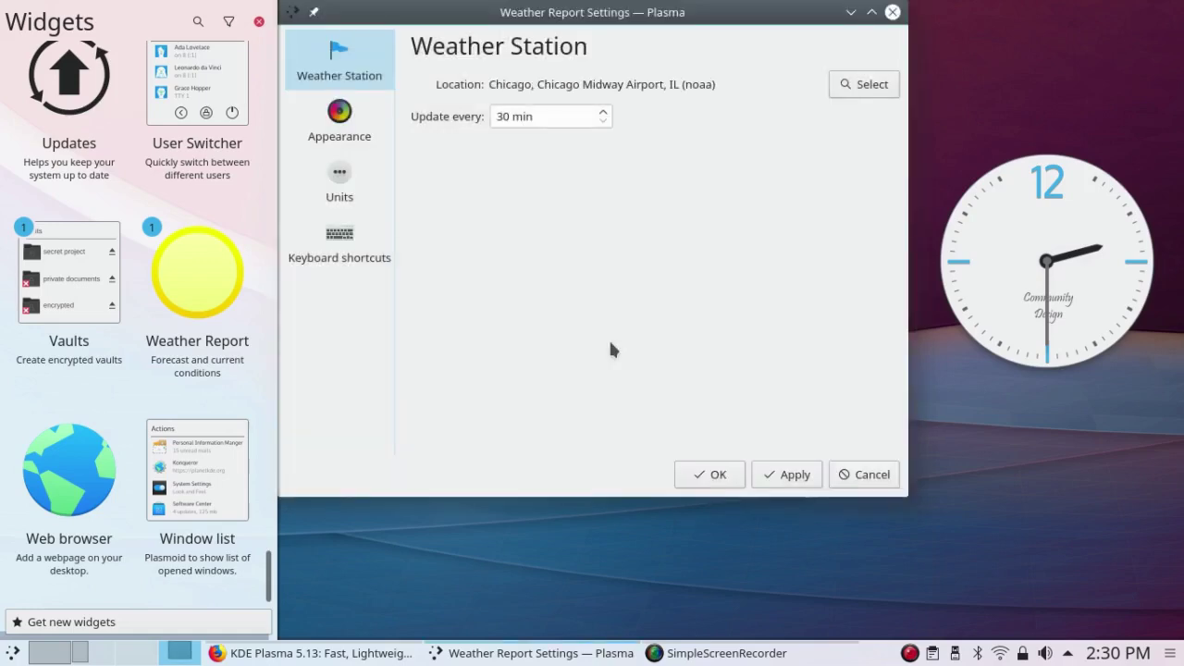
Apply the Chicago station, show temperature on the widget, save, and move it left of the clock.
{"action": "key", "text": "Escape"}
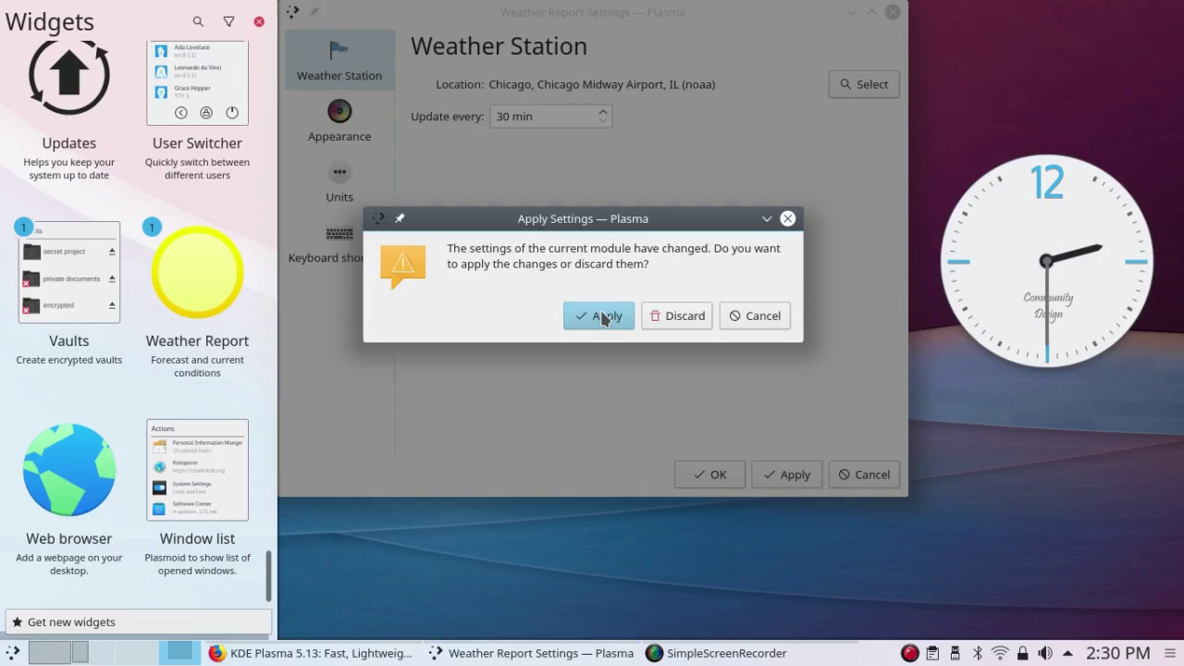
{"action": "left_click", "coordinate": [603, 318]}
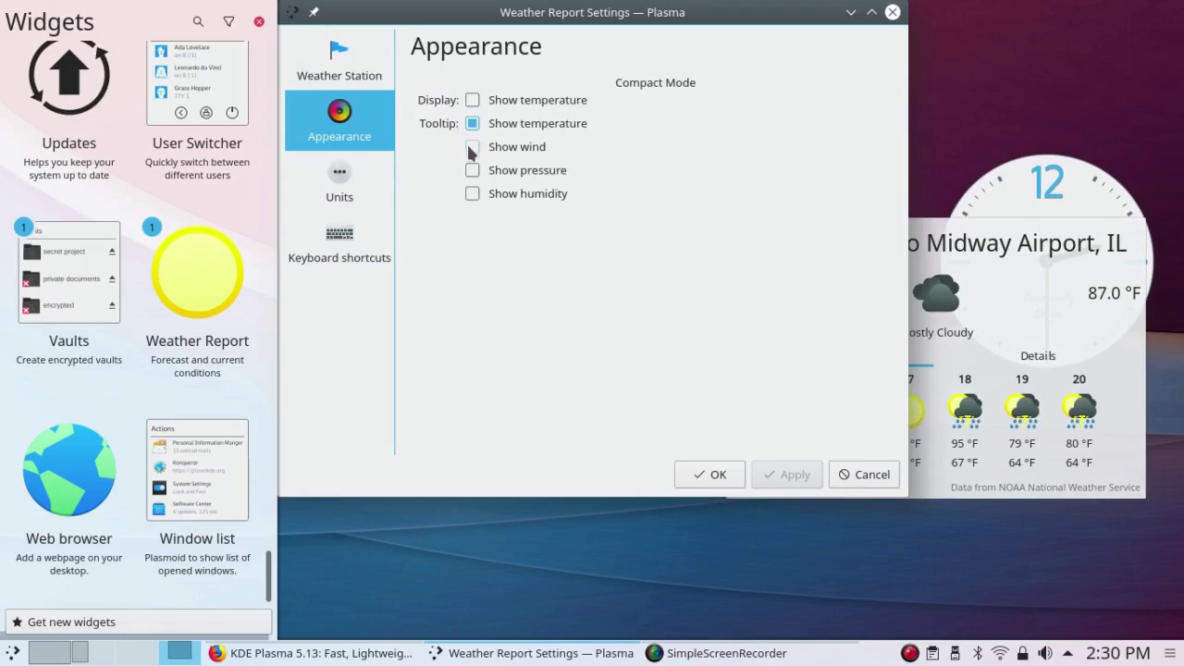
{"action": "left_click", "coordinate": [473, 148]}
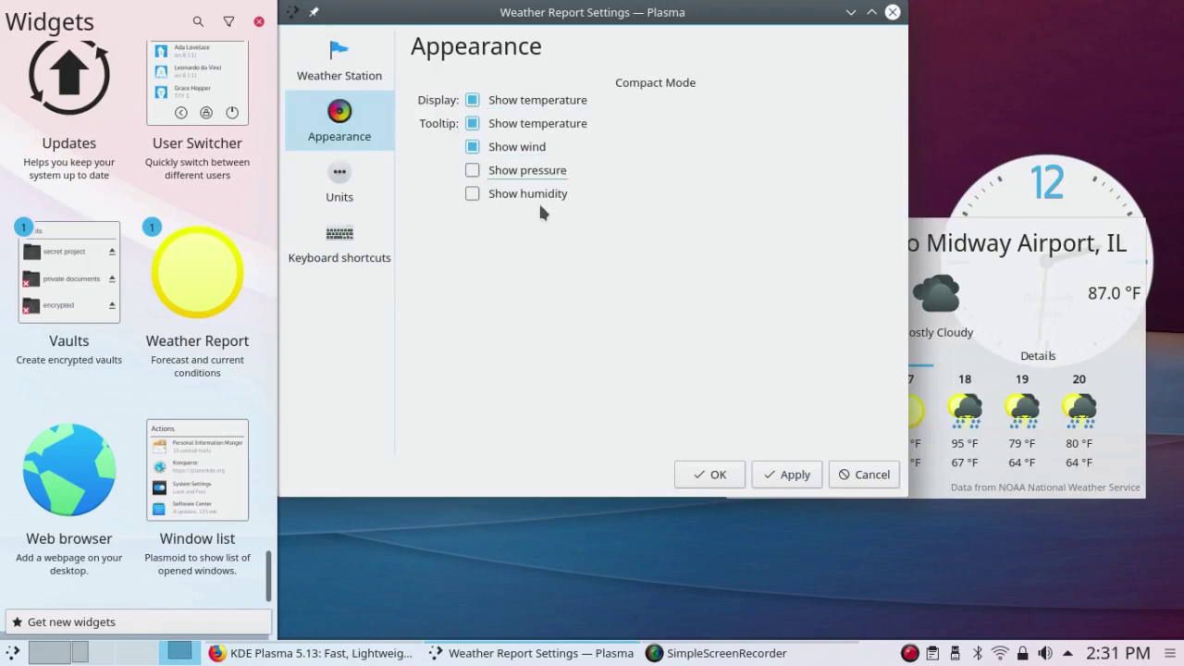
{"action": "left_click", "coordinate": [787, 475]}
{"action": "left_click", "coordinate": [706, 475]}
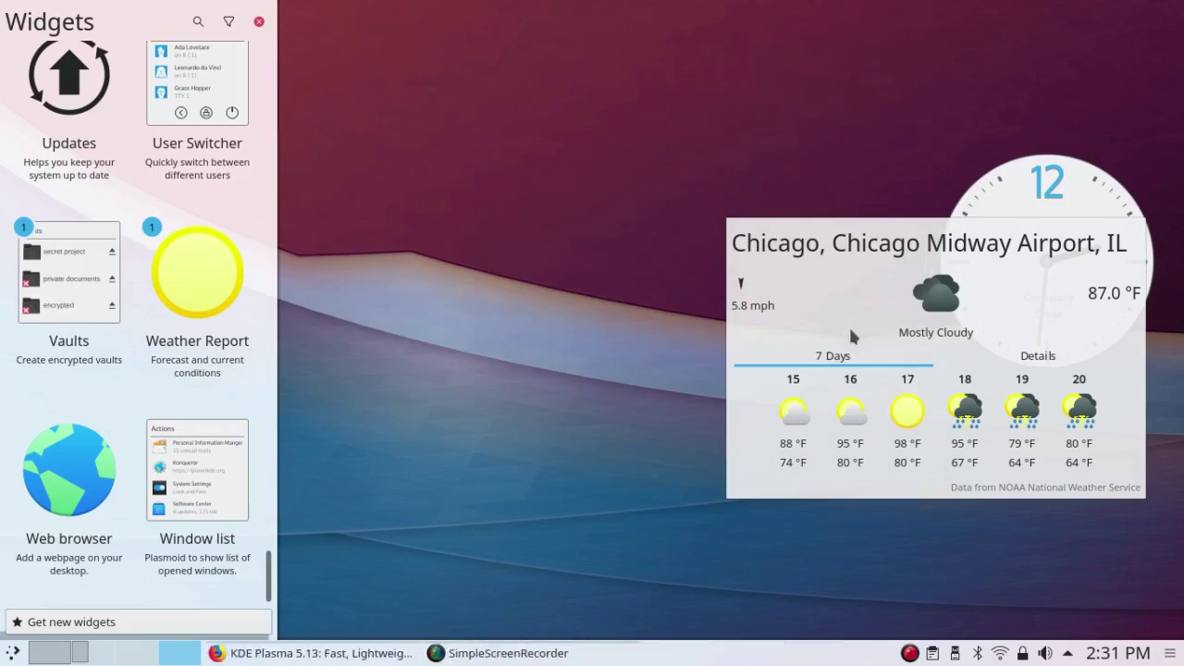
{"action": "left_click_drag", "start_coordinate": [829, 255], "coordinate": [472, 162]}
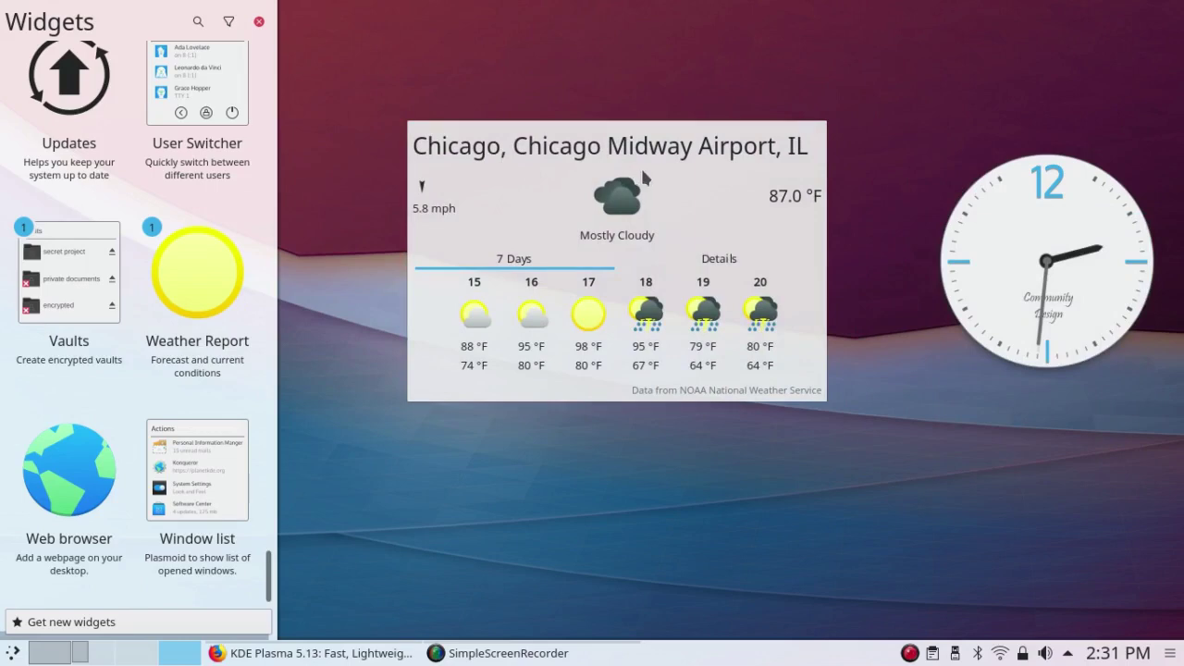
Close the widgets panel, then browse the menu's Graphics, Internet, Multimedia and Office categories.
{"action": "left_click", "coordinate": [259, 22]}
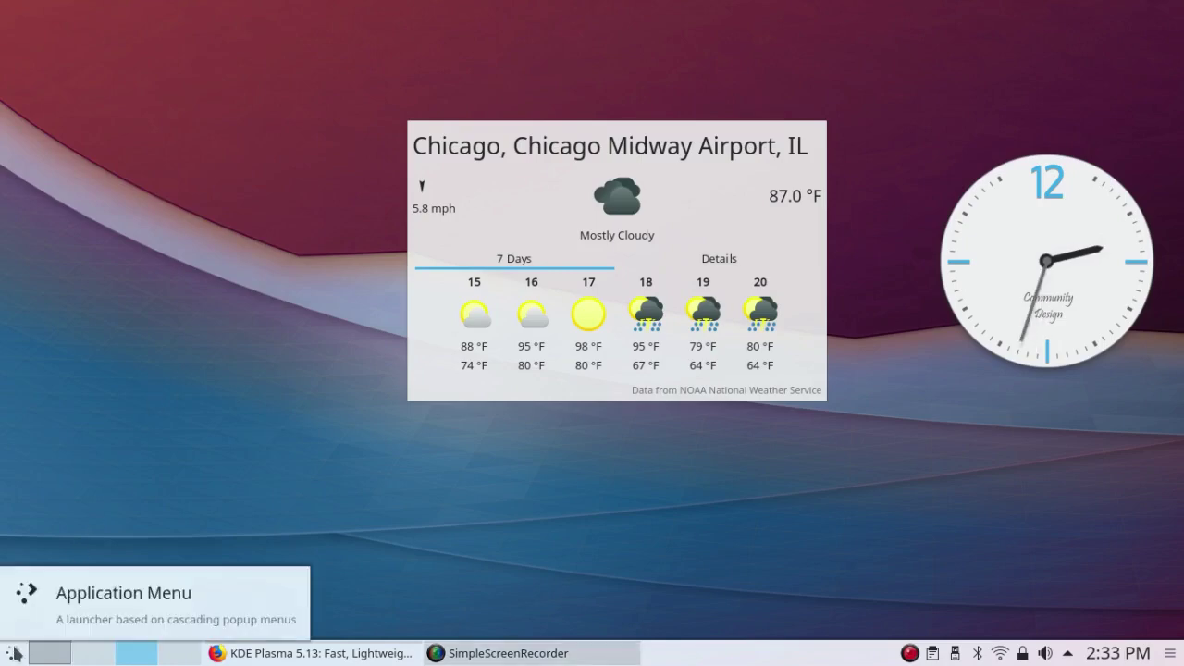
{"action": "left_click", "coordinate": [14, 654]}
{"action": "mouse_move", "coordinate": [164, 415]}
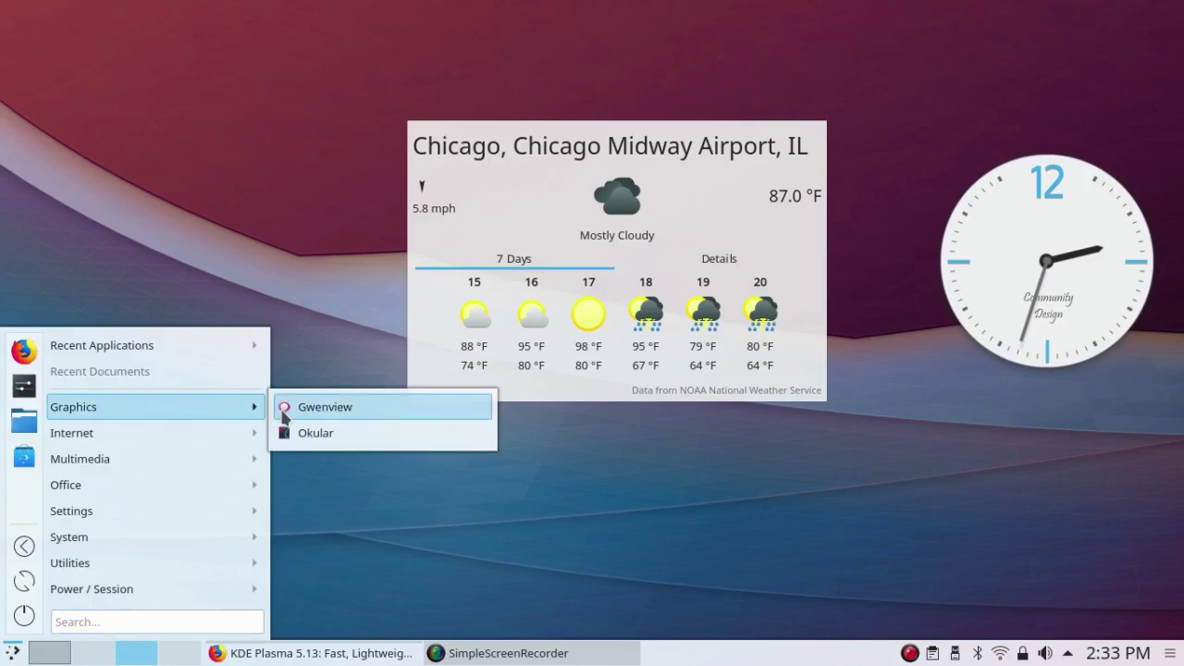
{"action": "mouse_move", "coordinate": [265, 443]}
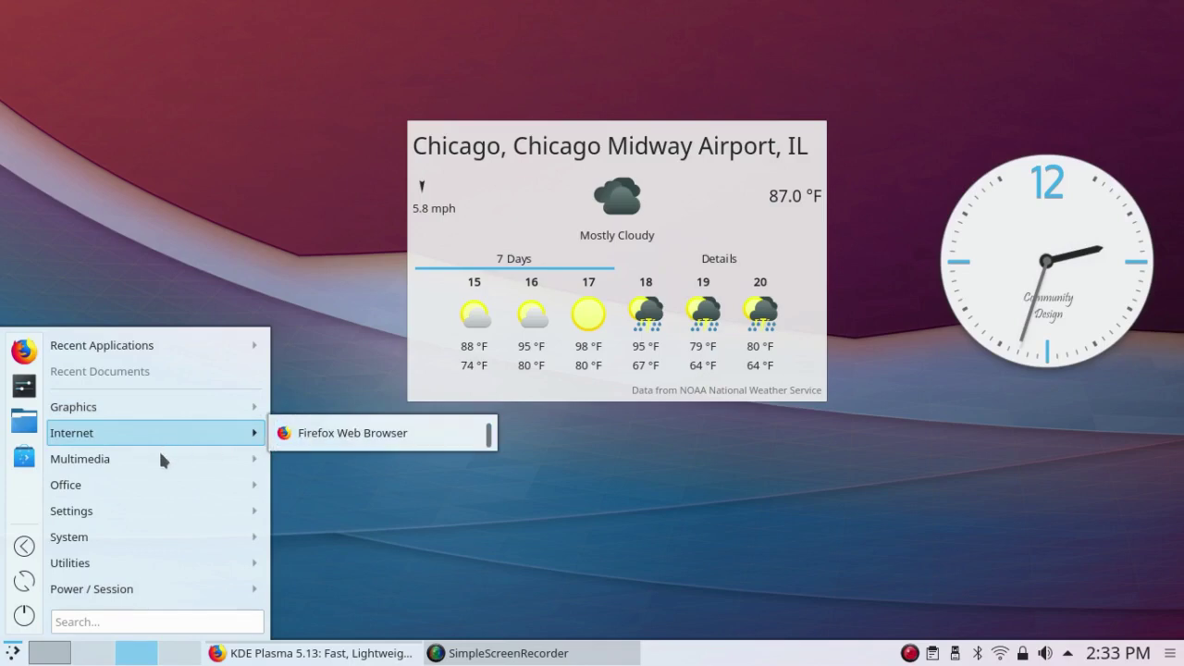
{"action": "mouse_move", "coordinate": [154, 471]}
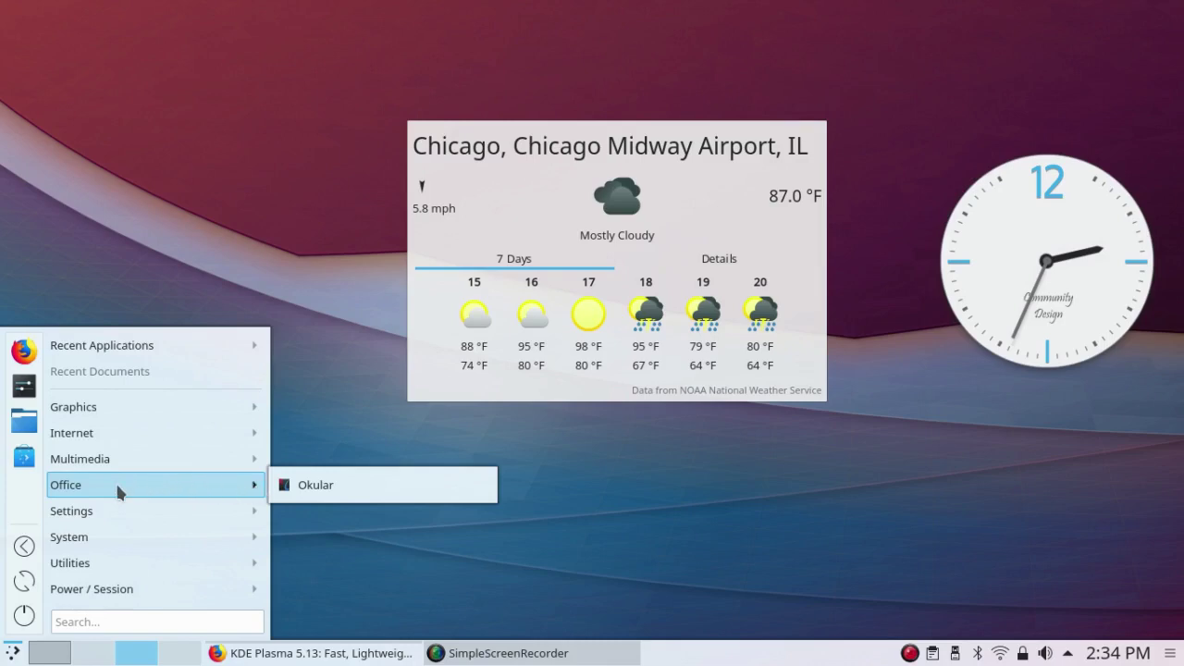
Browse the Settings, System and Utilities categories, ending on Power / Session.
{"action": "mouse_move", "coordinate": [103, 509]}
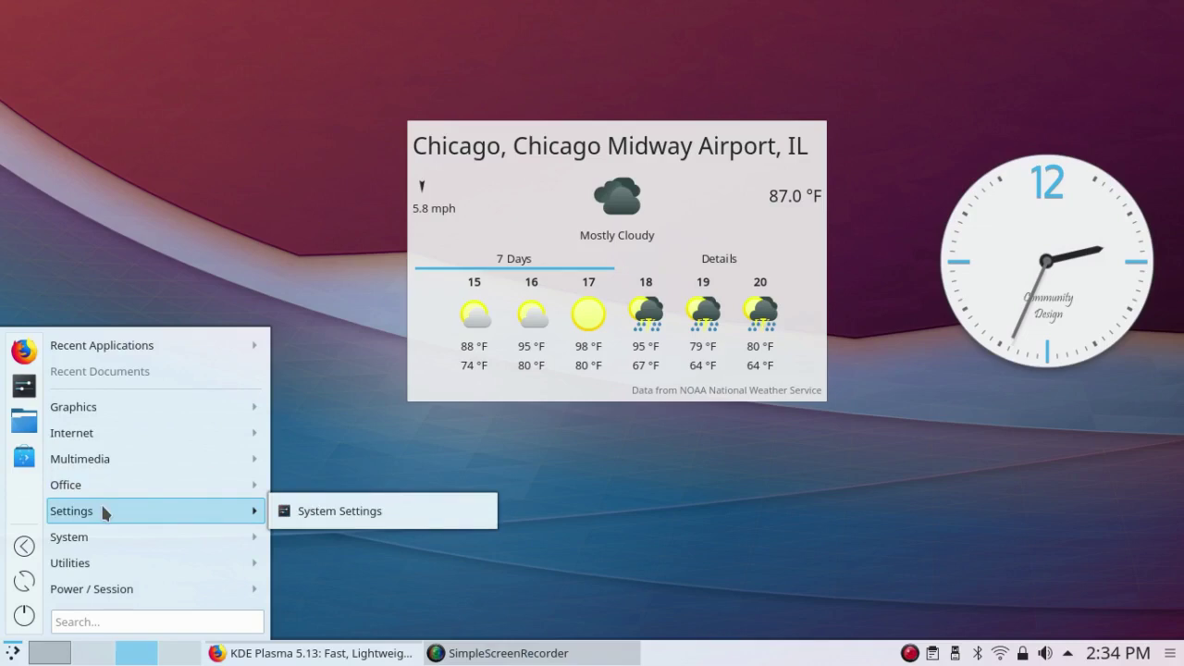
{"action": "mouse_move", "coordinate": [96, 542]}
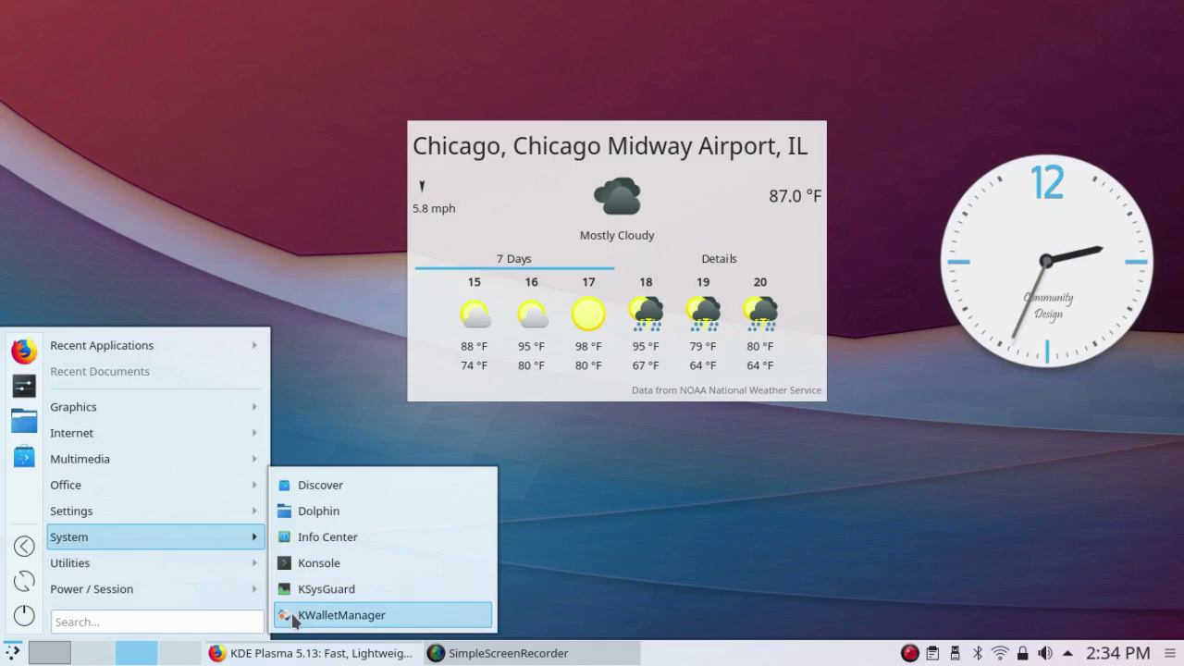
{"action": "mouse_move", "coordinate": [153, 565]}
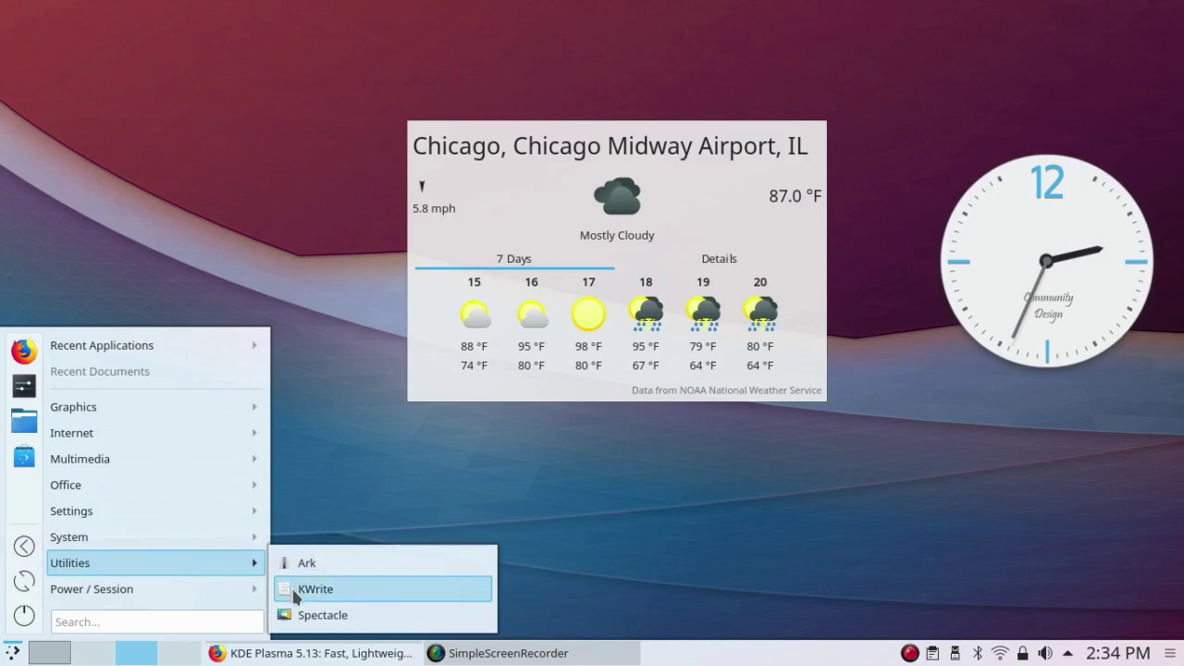
{"action": "mouse_move", "coordinate": [155, 592]}
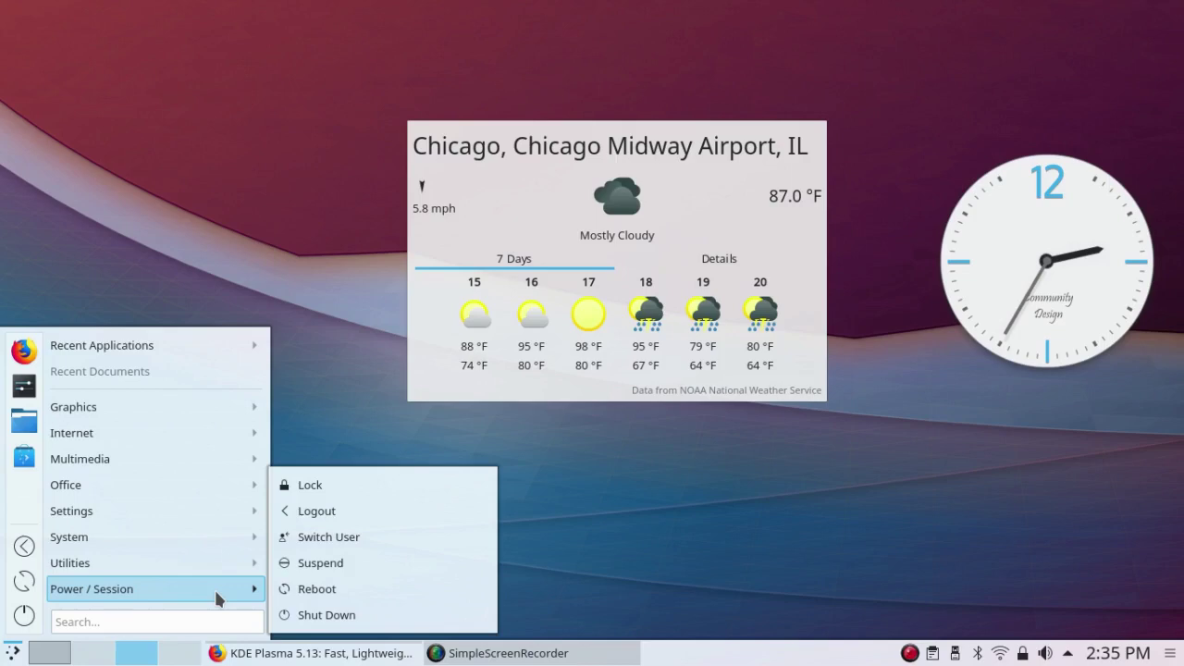
Review the alternative launcher styles, cancel to keep the Application Menu, and reopen it.
{"action": "left_click", "coordinate": [12, 649]}
{"action": "right_click", "coordinate": [13, 654]}
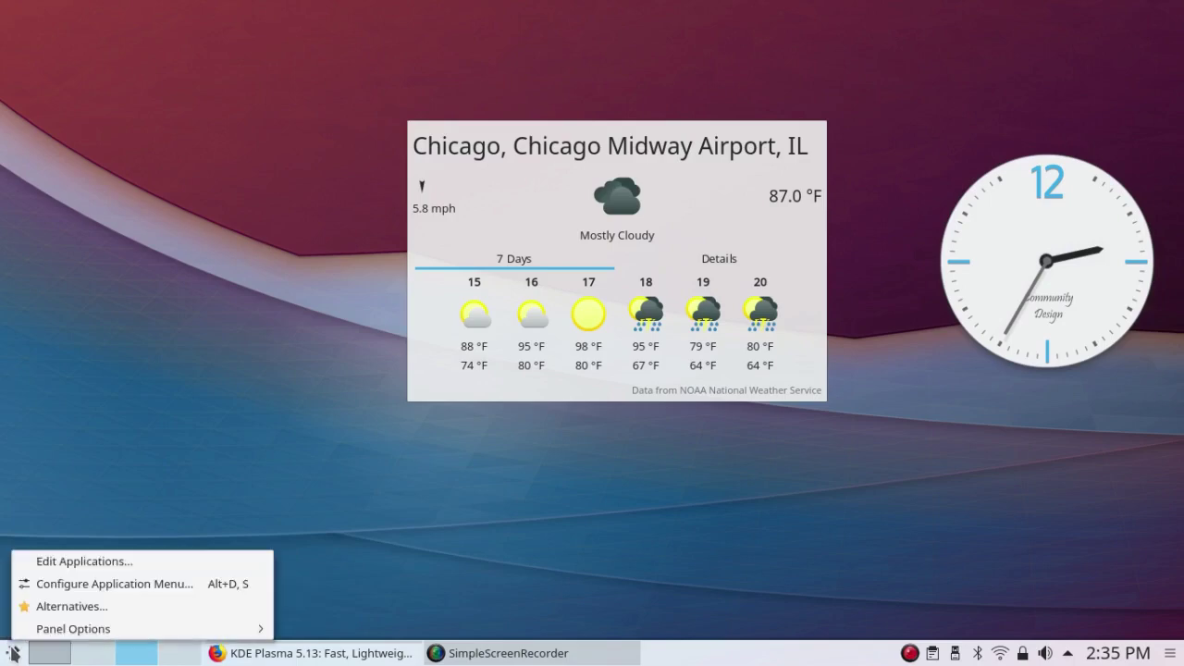
{"action": "left_click", "coordinate": [50, 608]}
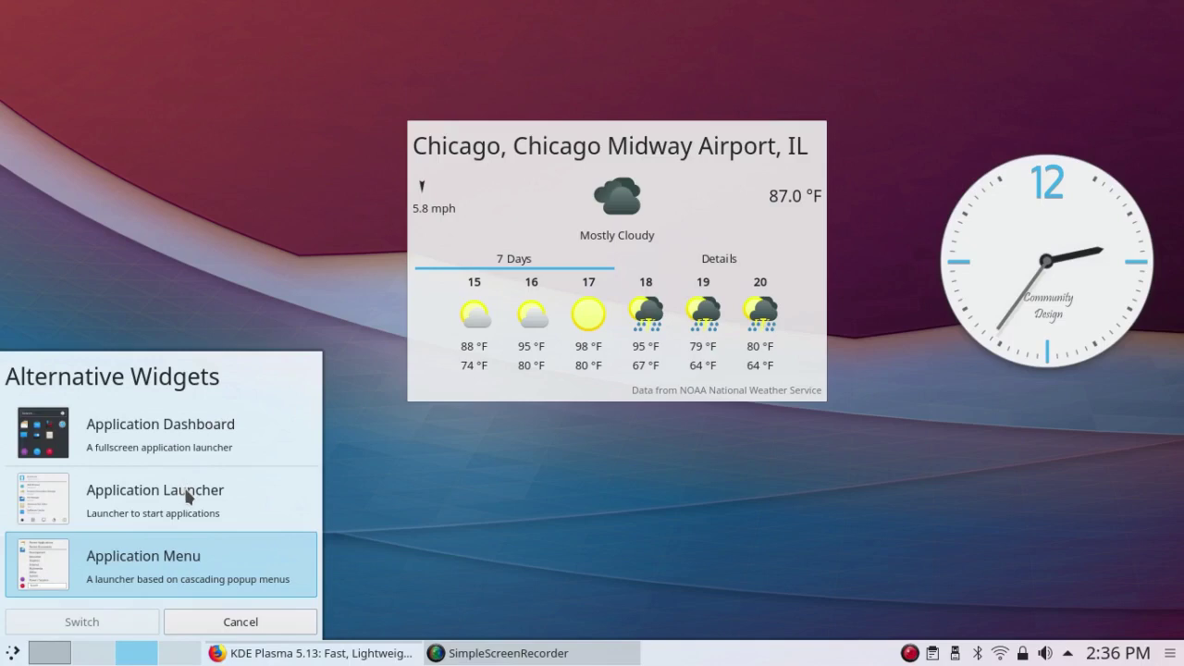
{"action": "left_click", "coordinate": [203, 623]}
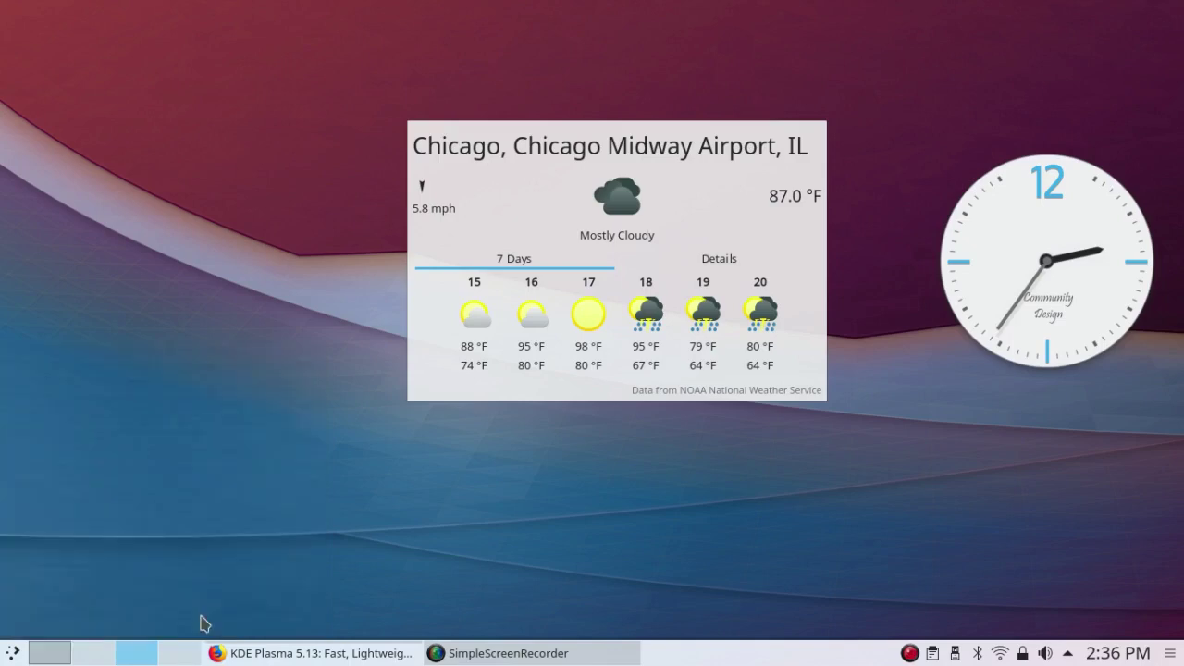
{"action": "left_click", "coordinate": [12, 652]}
Launch Discover from System and search Applications for 'libreoffice', scrolling through the results.
{"action": "mouse_move", "coordinate": [93, 533]}
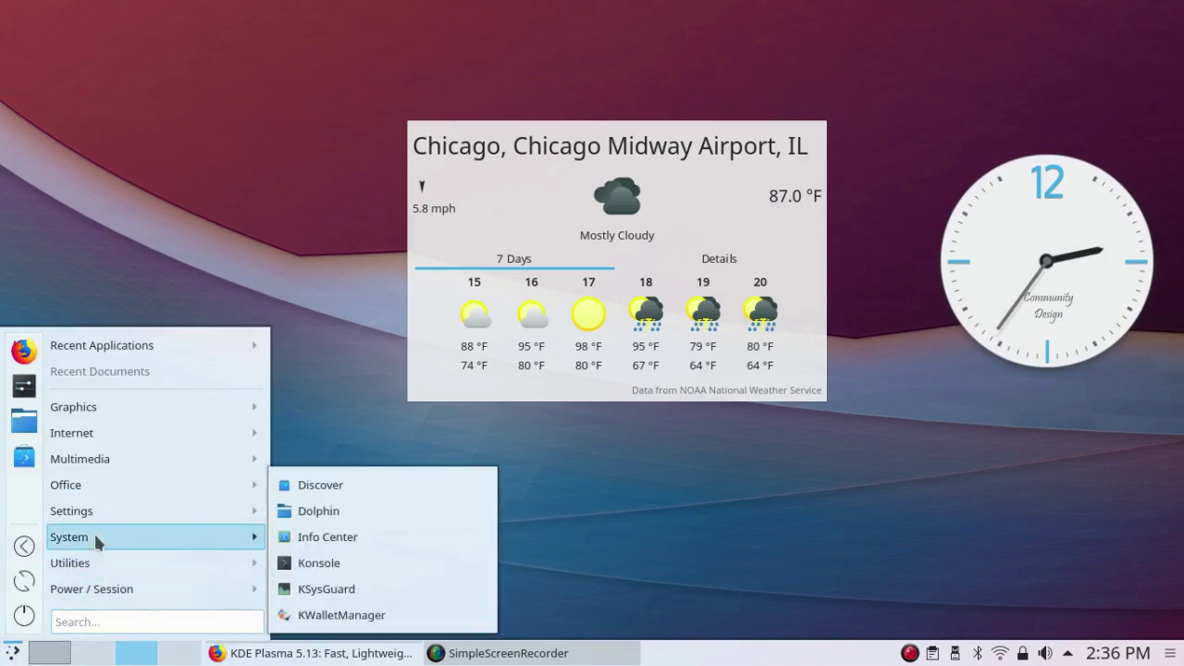
{"action": "left_click", "coordinate": [296, 489]}
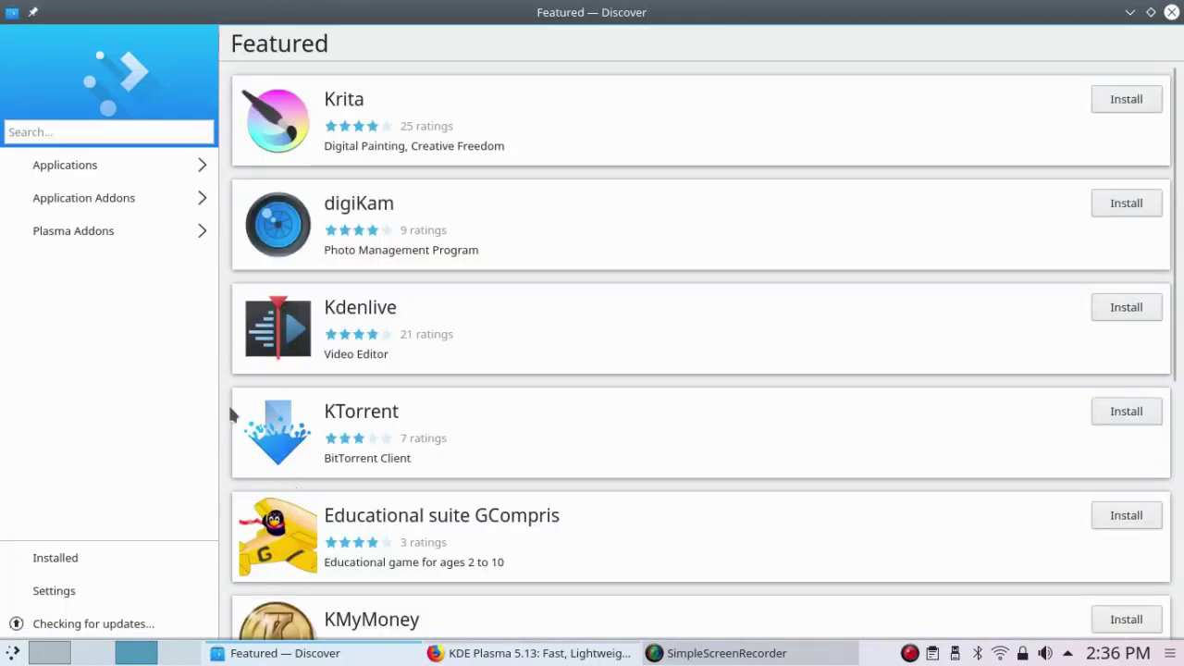
{"action": "left_click", "coordinate": [95, 164]}
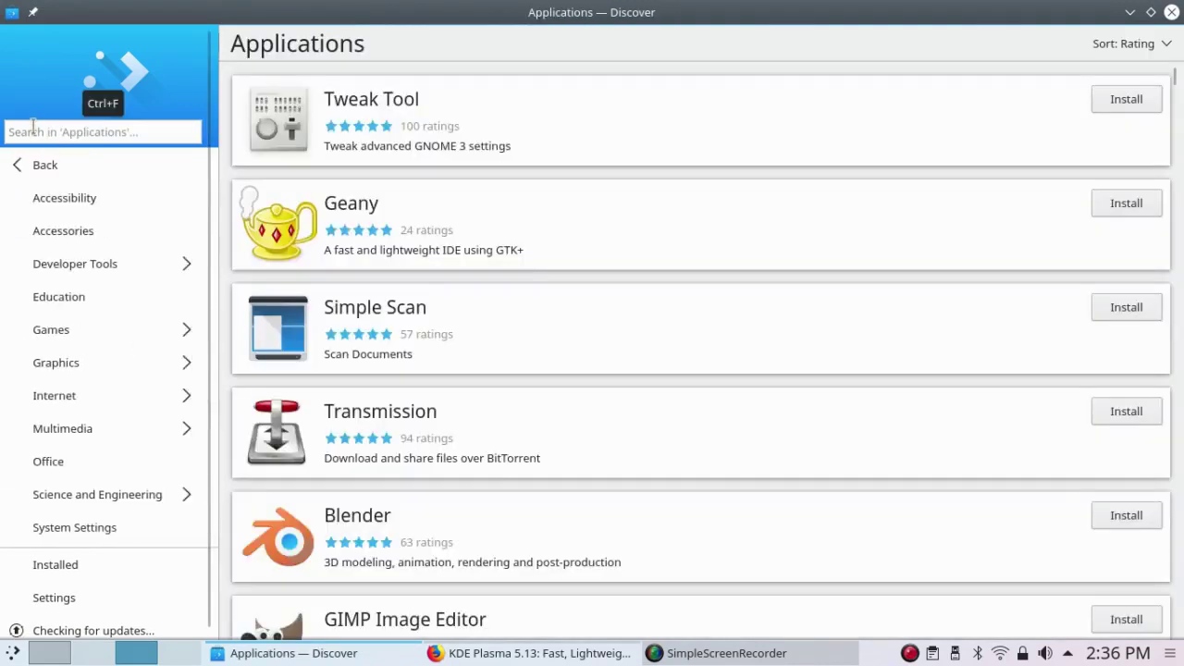
{"action": "left_click", "coordinate": [32, 129]}
{"action": "type", "text": "libreoffi"}
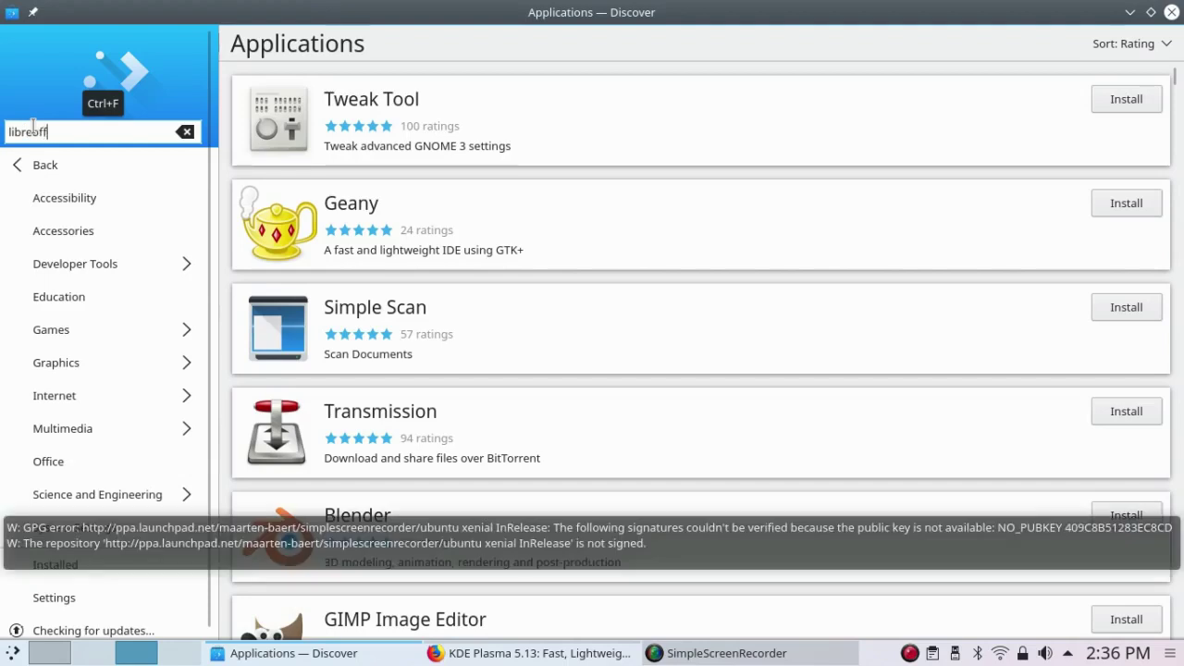
{"action": "type", "text": "ce"}
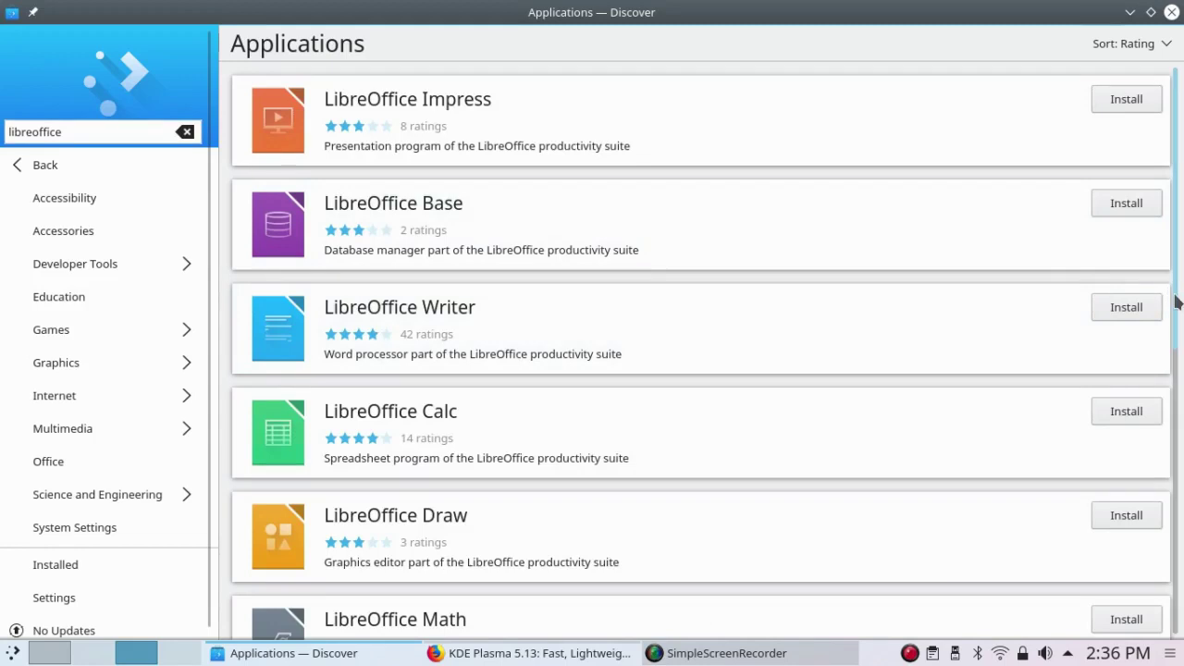
{"action": "scroll", "coordinate": [1169, 341], "scroll_direction": "down", "scroll_amount": 2}
{"action": "scroll", "coordinate": [1156, 370], "scroll_direction": "down", "scroll_amount": 5}
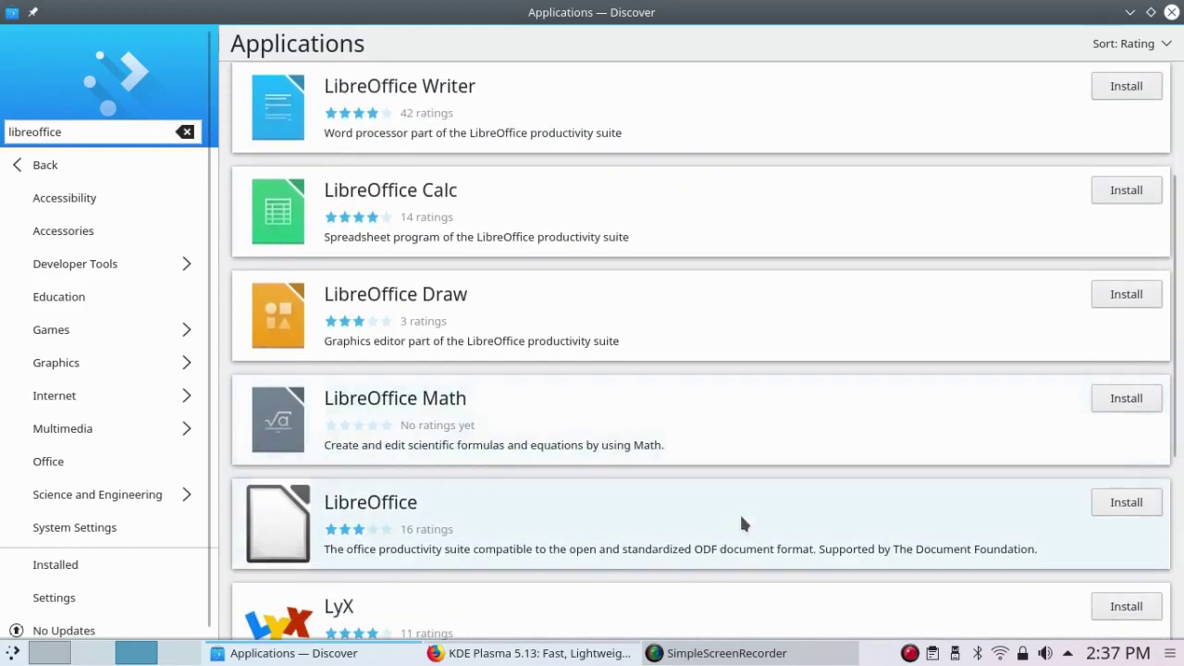
Show the LibreOffice suite's details, including its description, reviews and 21.4 MiB size.
{"action": "left_click", "coordinate": [367, 513]}
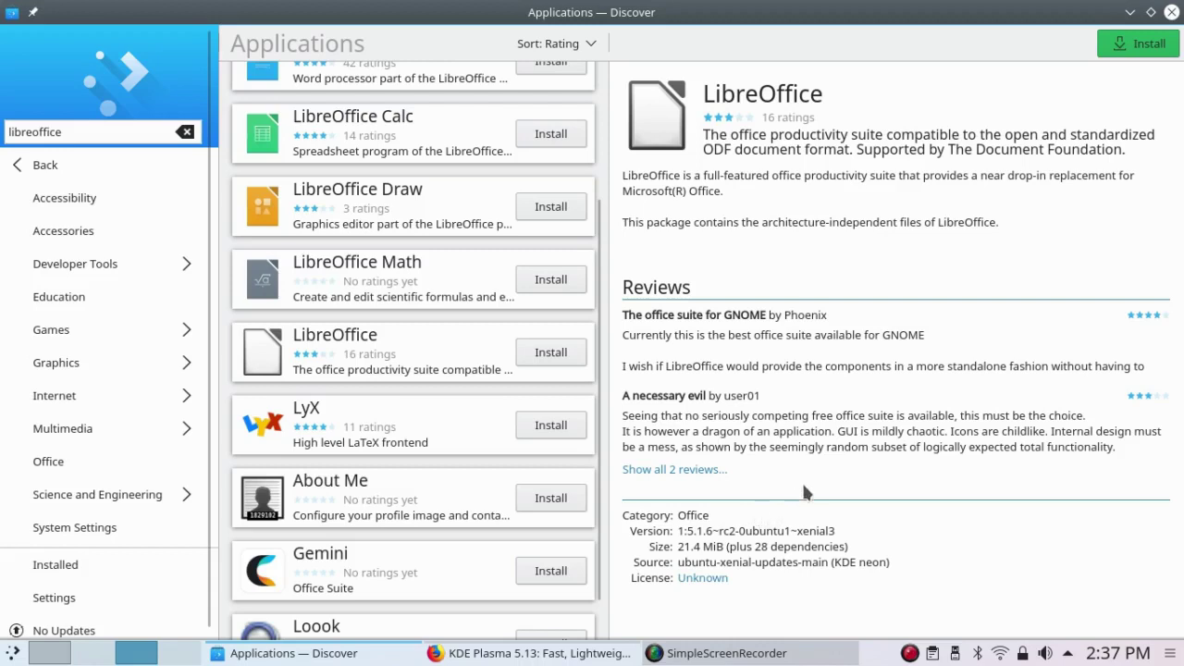
Close the Discover window to return to the desktop.
{"action": "left_click", "coordinate": [1171, 13]}
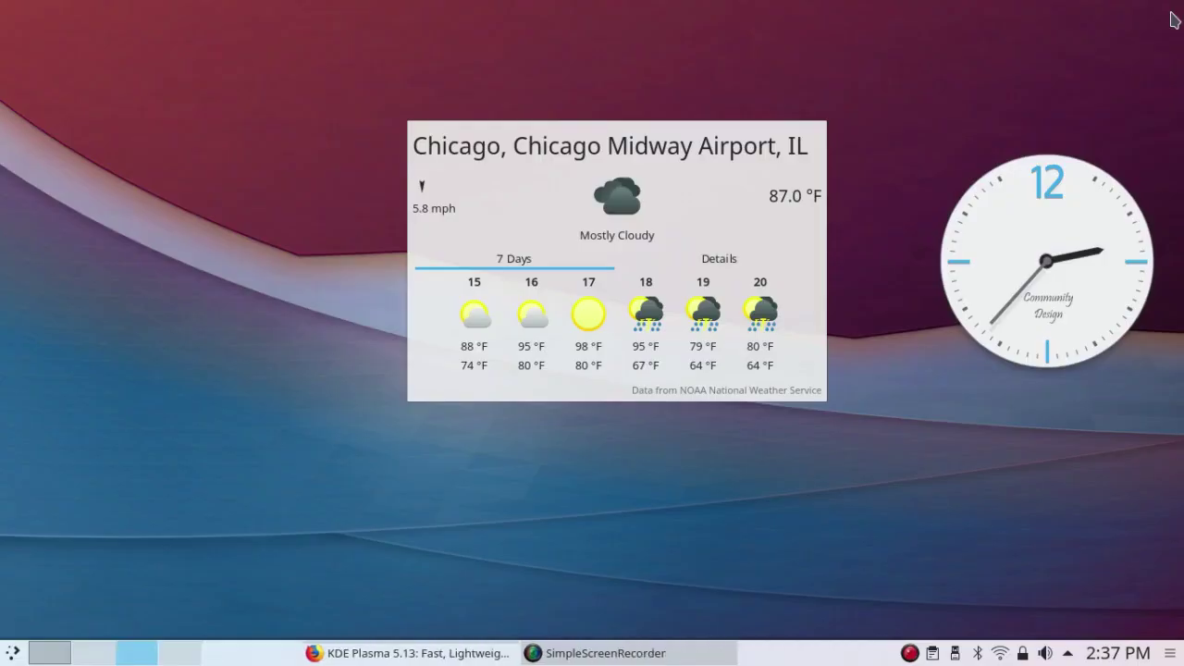